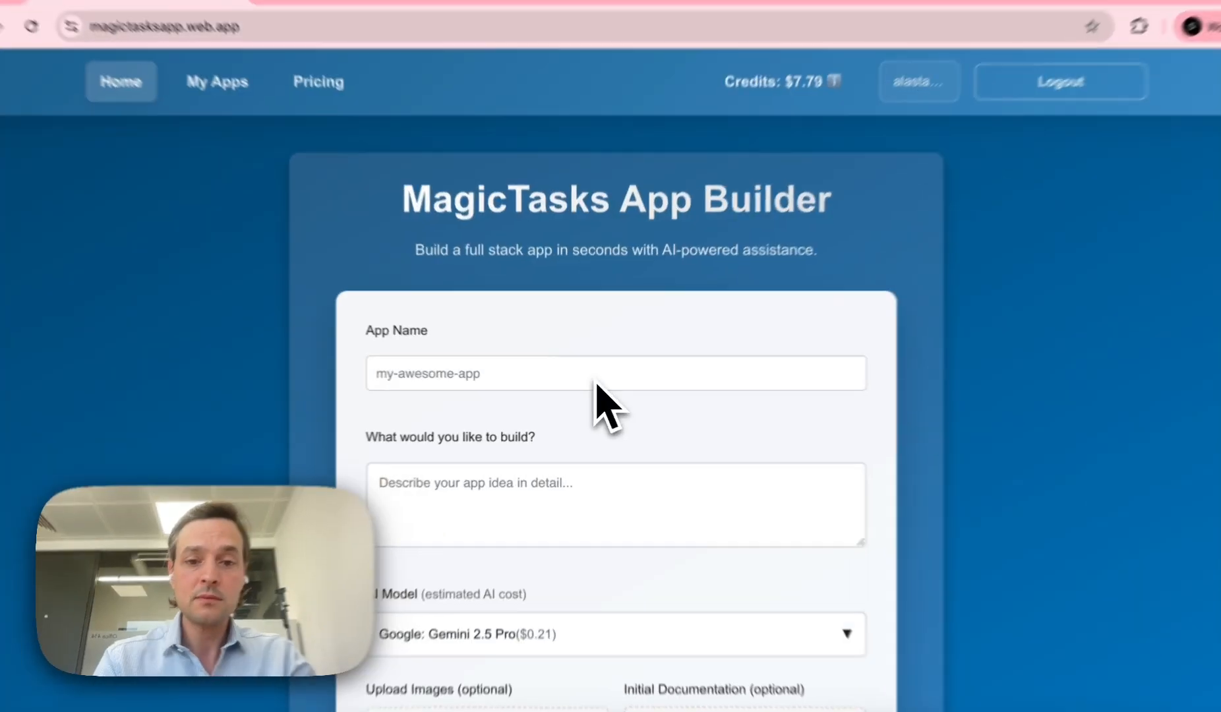
Step: Enter transcribe-pdf-4 as the app name, then move to the empty description box
click(592, 384)
text(transcri)
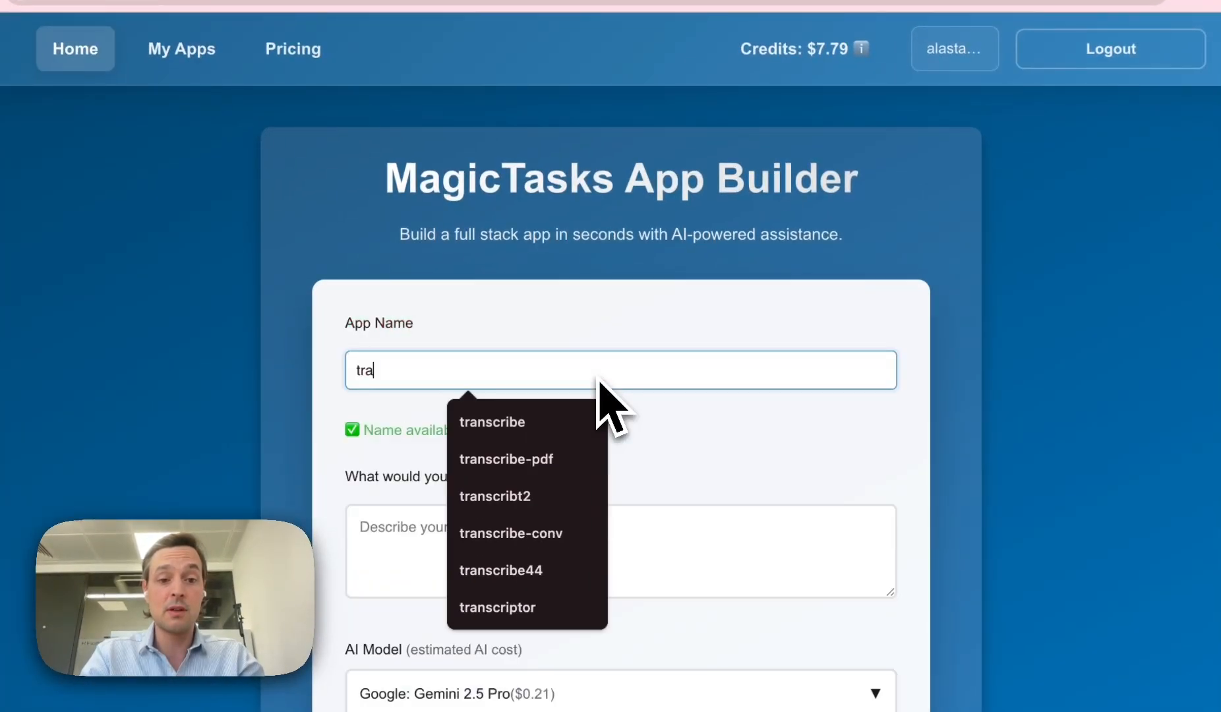
text(be-)
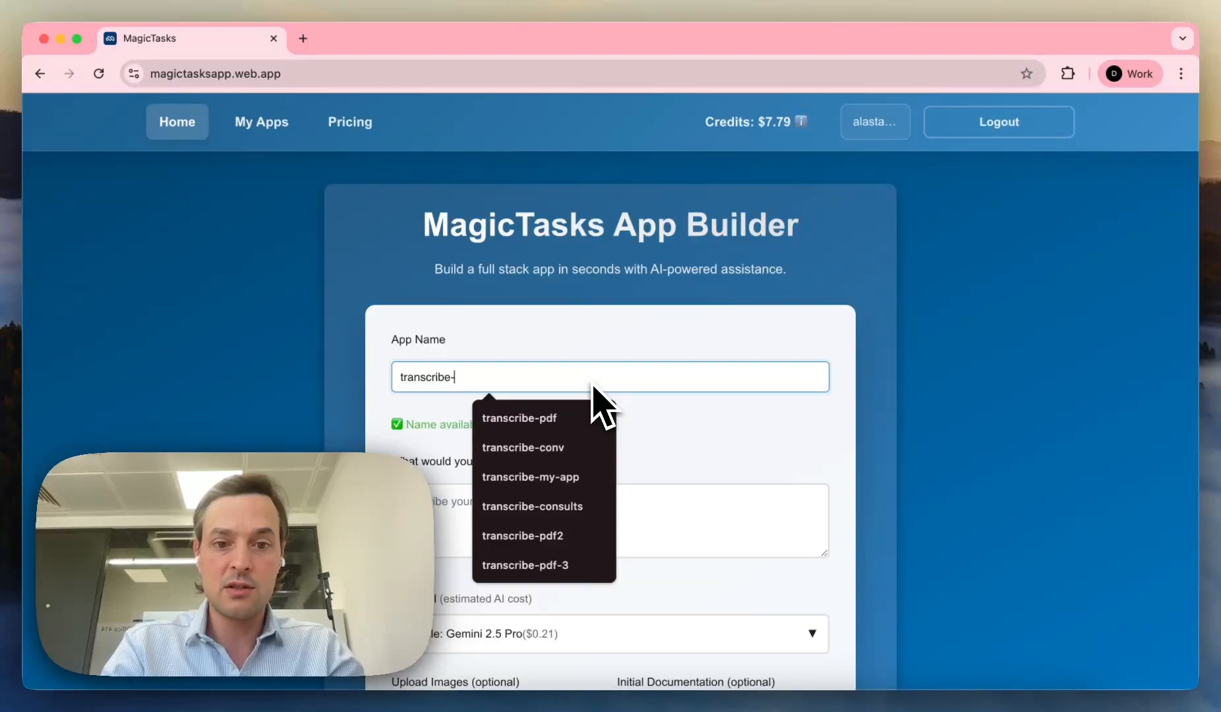
text(pdf)
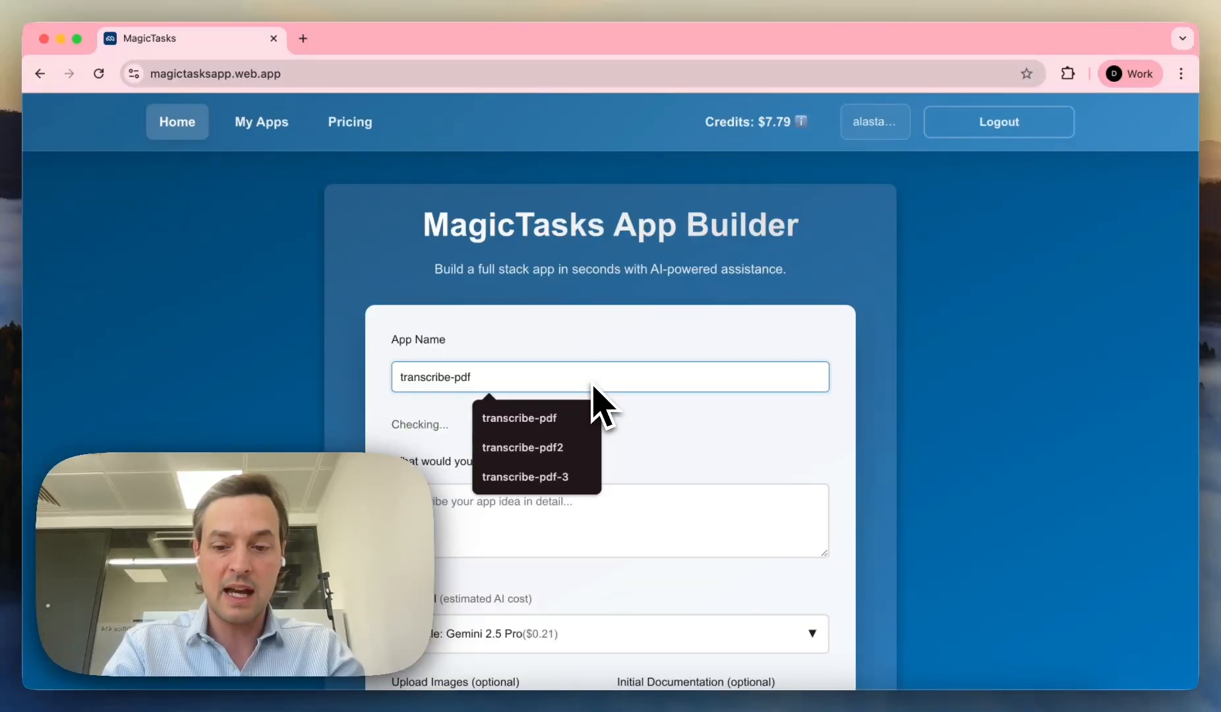
text(-4)
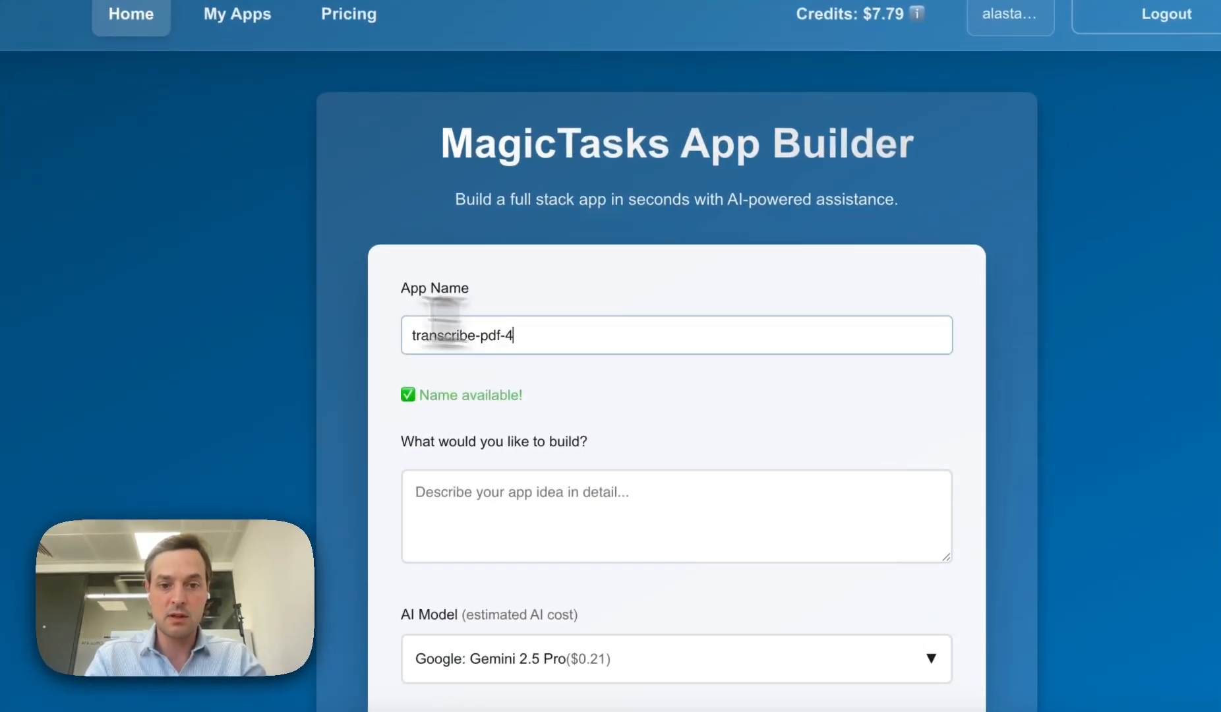
mouse_move(406, 344)
mouse_down()
mouse_move(571, 341)
mouse_move(420, 334)
mouse_up()
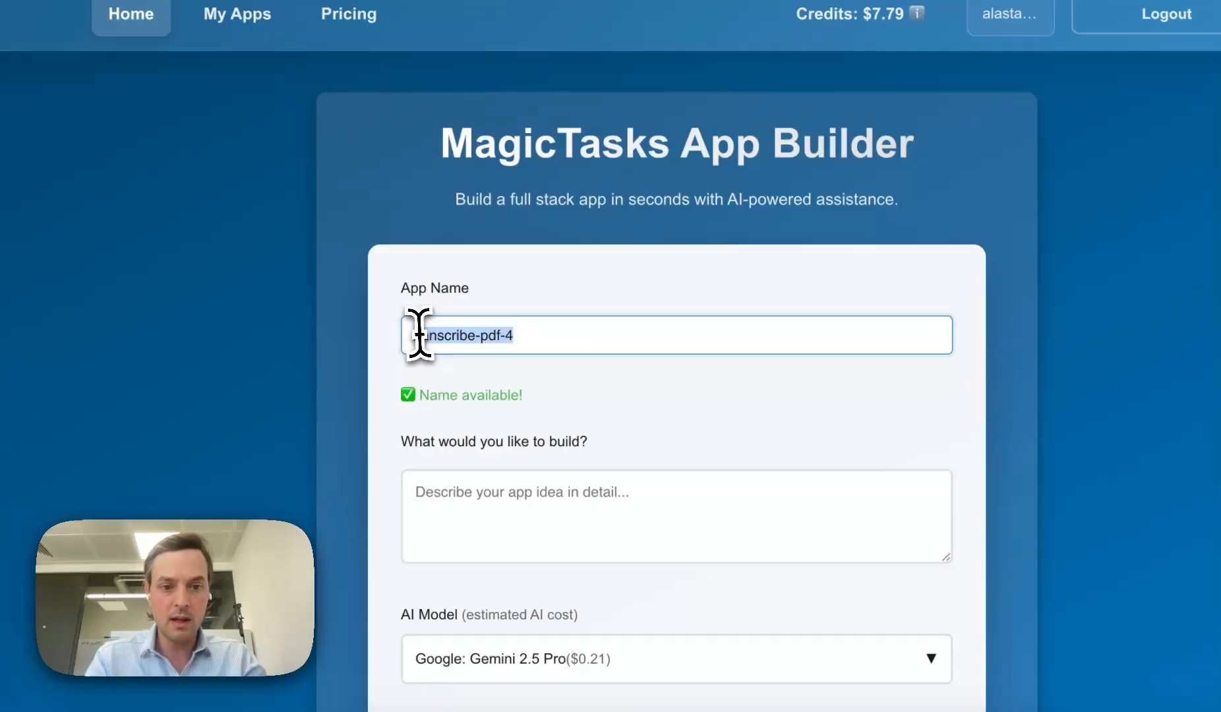
click(439, 524)
scroll(457, 514, down, 1)
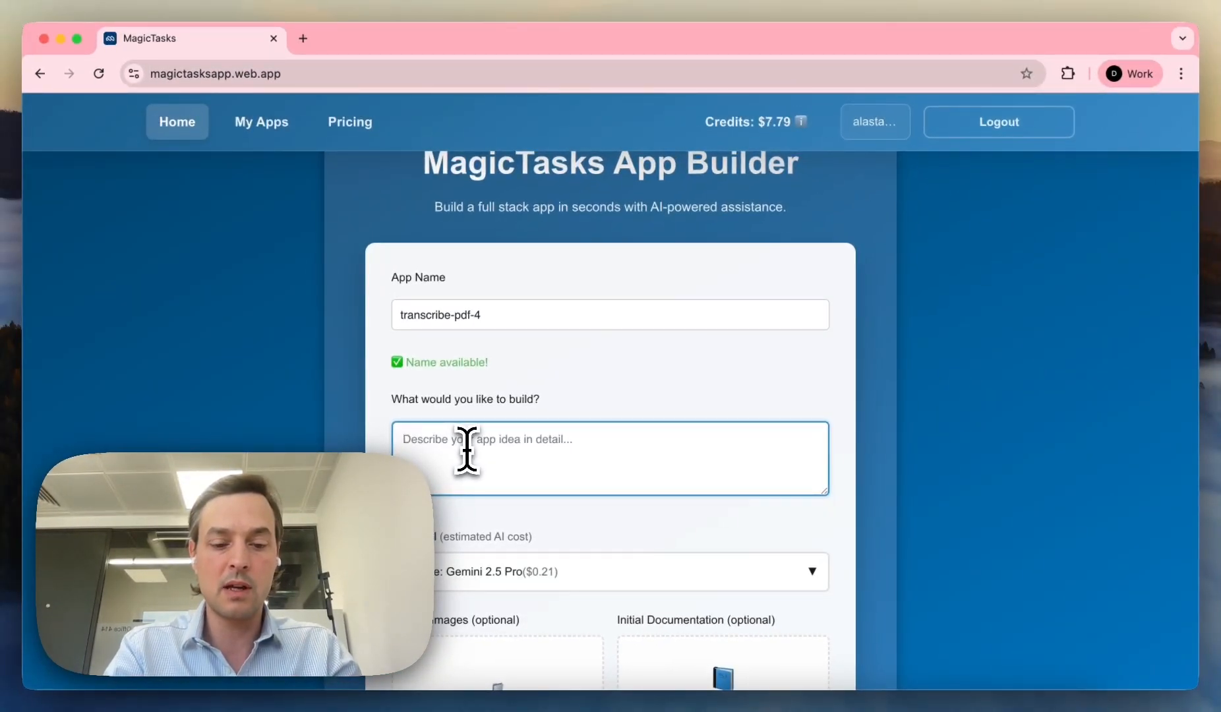
Step: Describe a microphone consultation transcriber giving patient-friendly summaries as letterheaded PDFs, with an invented medical centre address
text(Please make a)
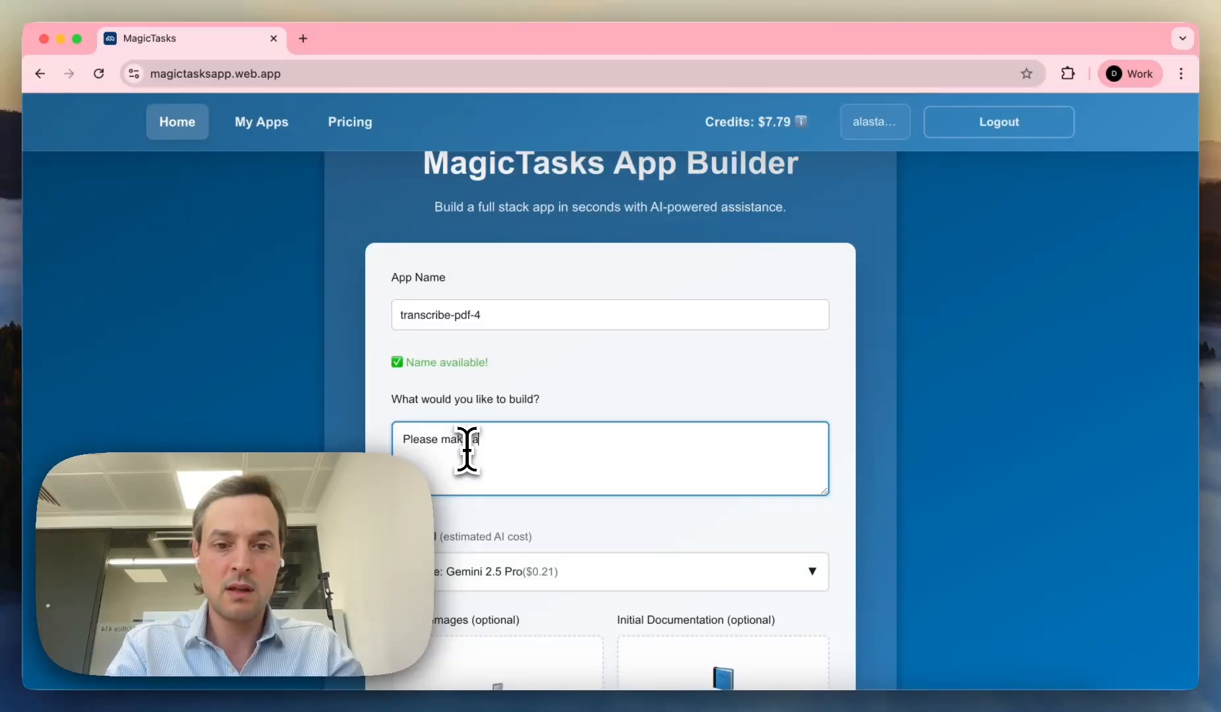
text(n app that us)
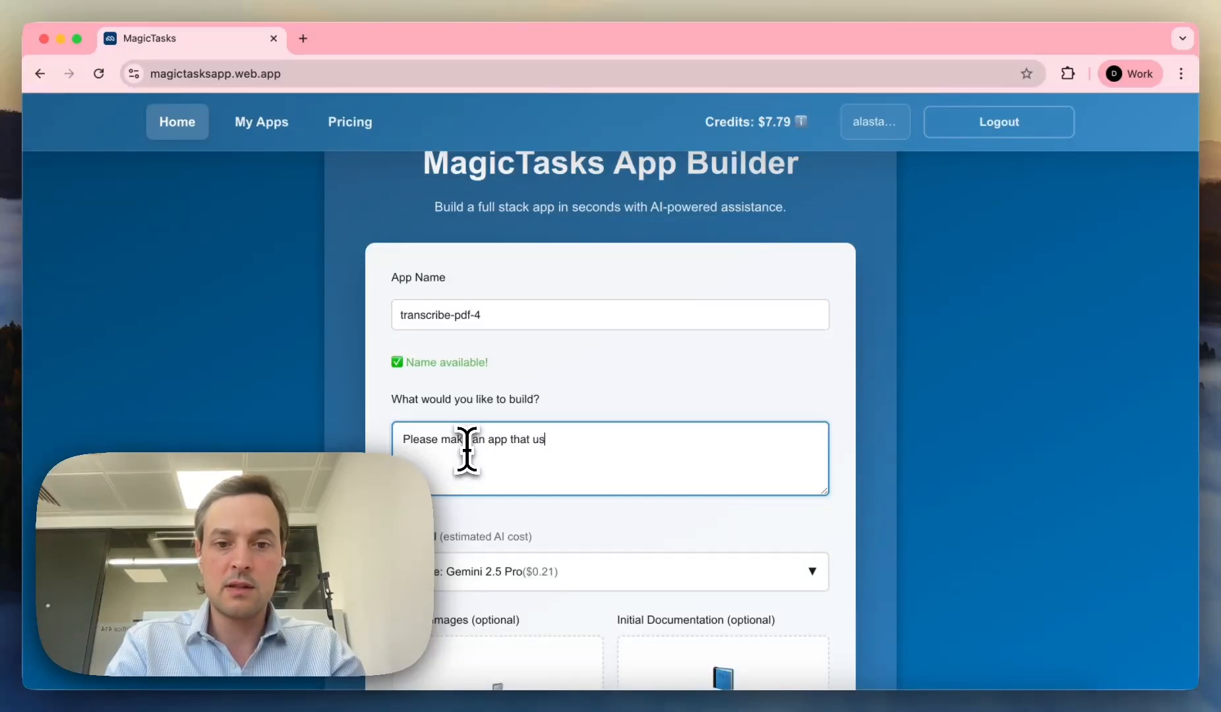
text(es the)
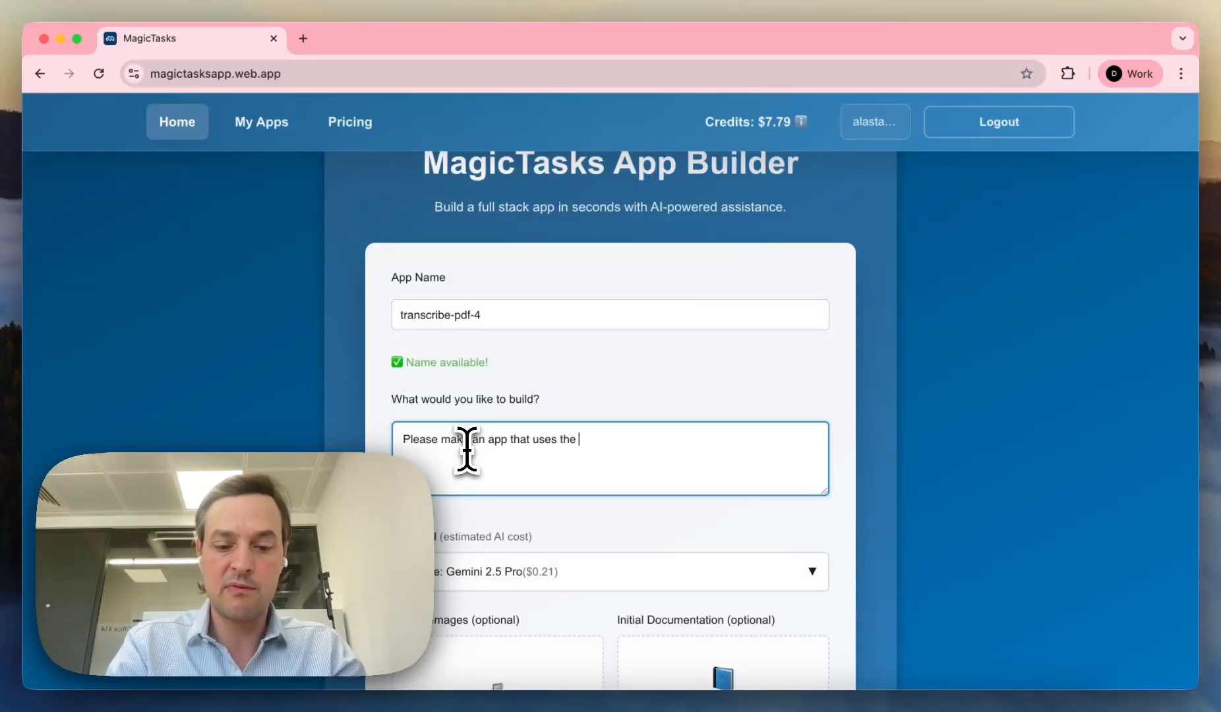
text( browser micr)
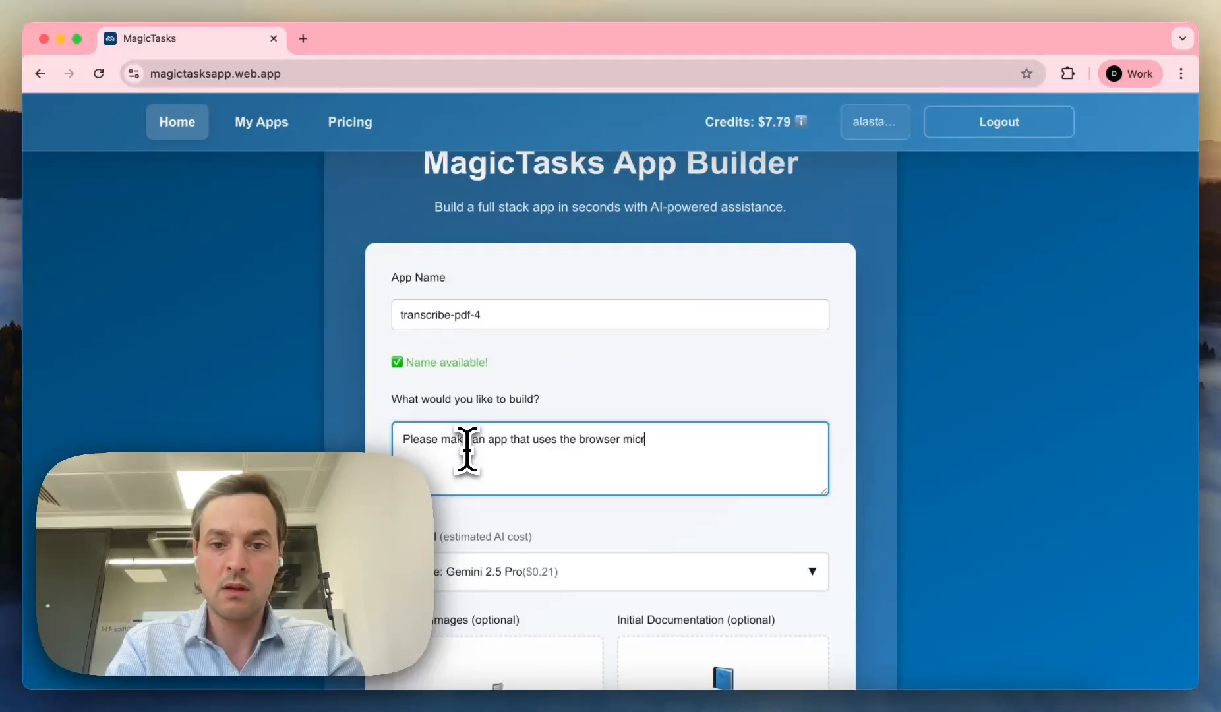
text(ophone to )
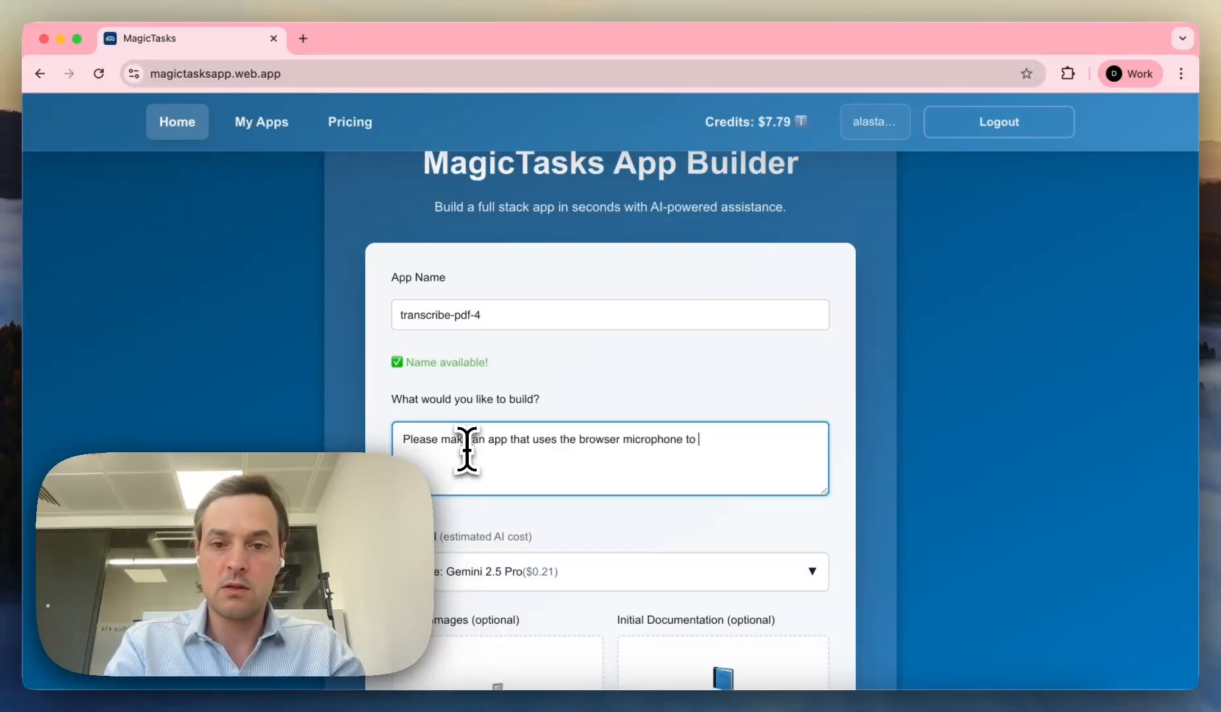
text(transcri)
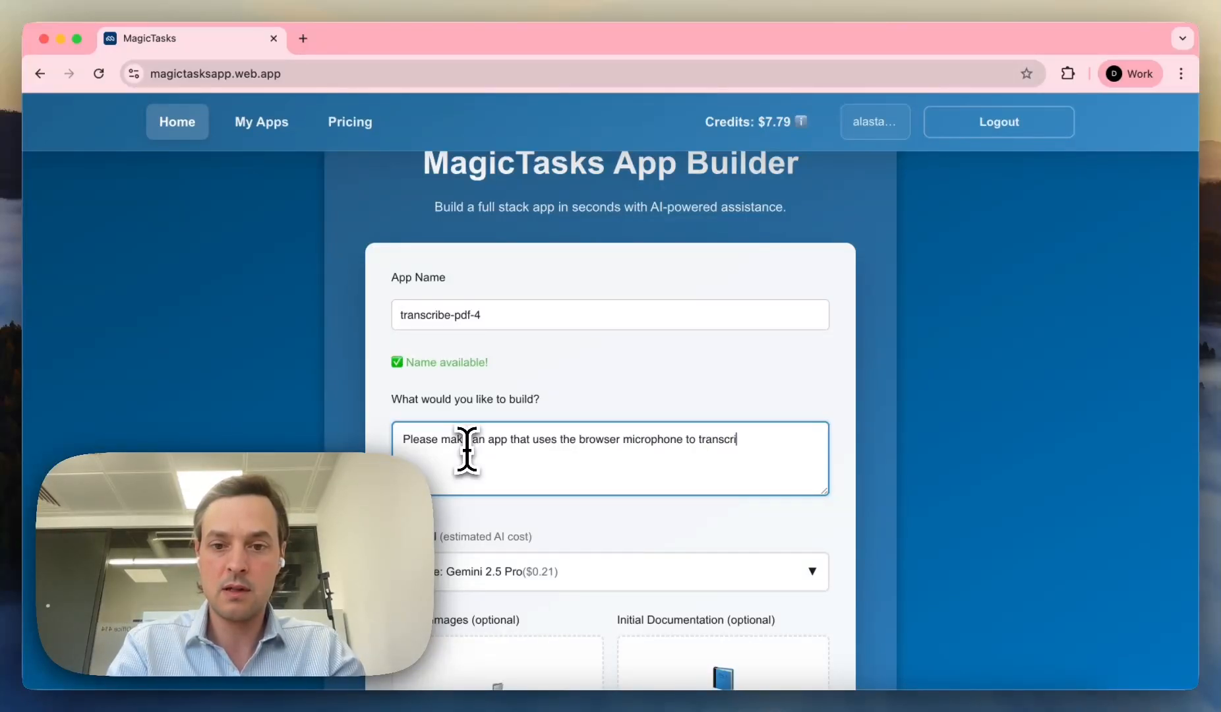
text(be conu)
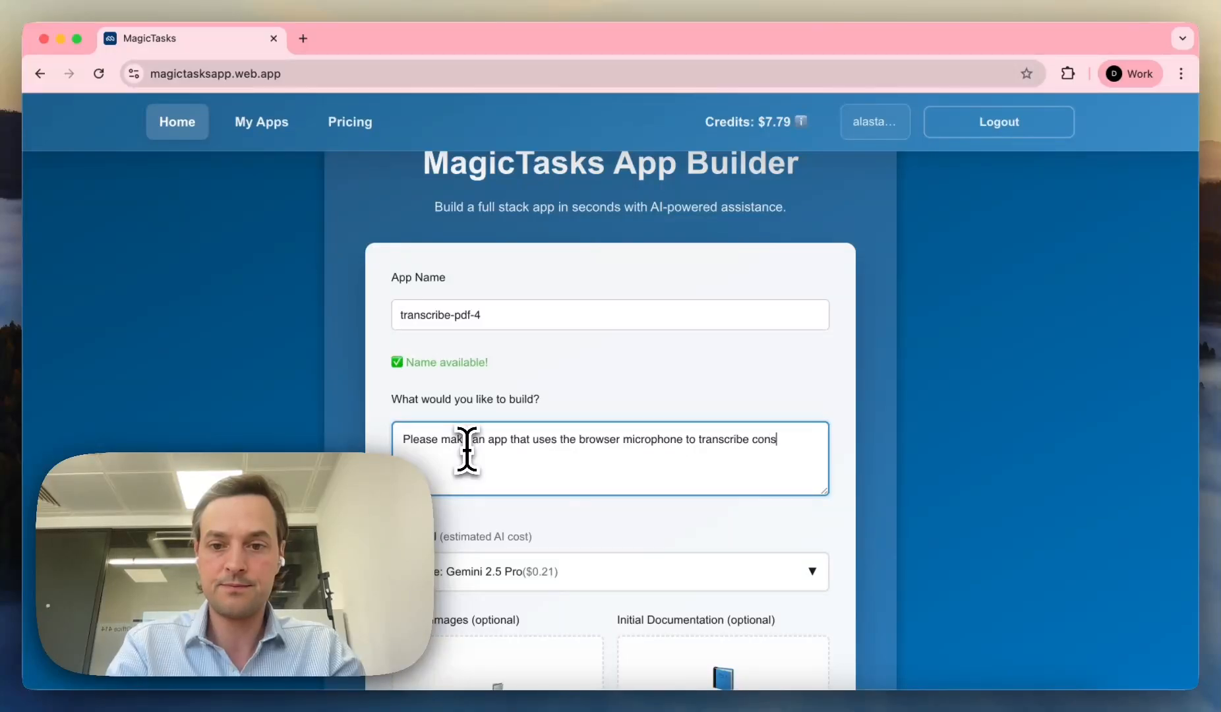
text(ultation)
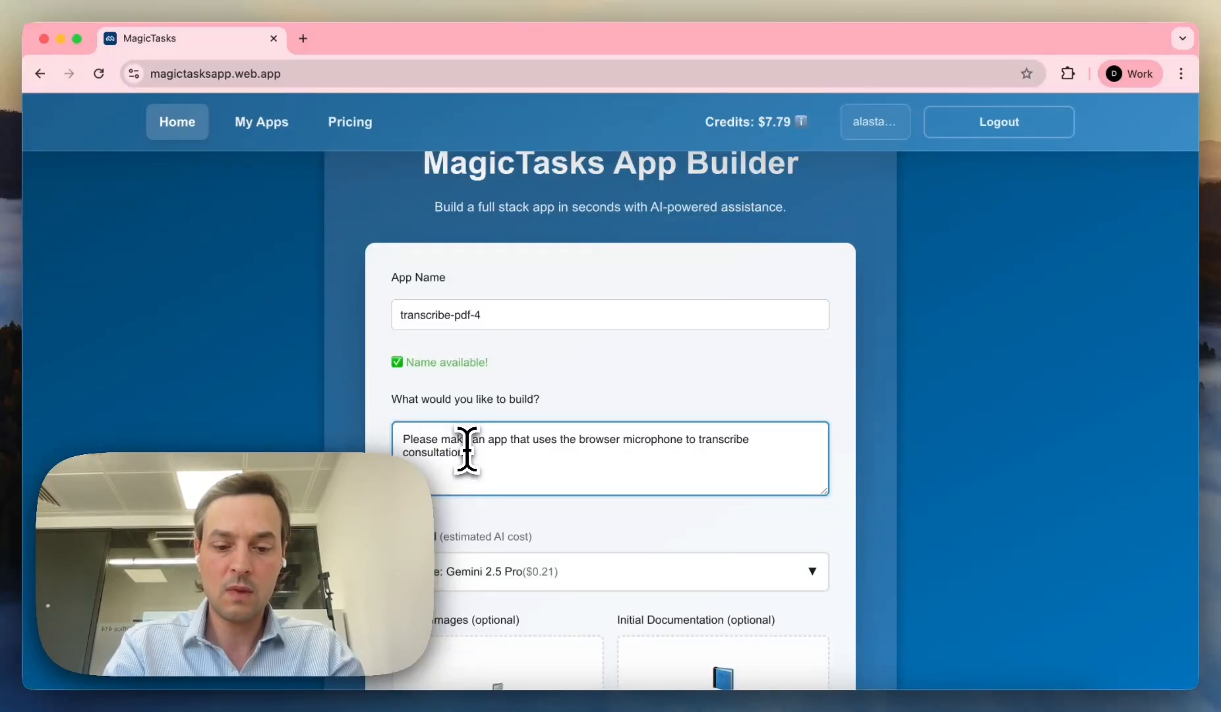
text( for doctors an)
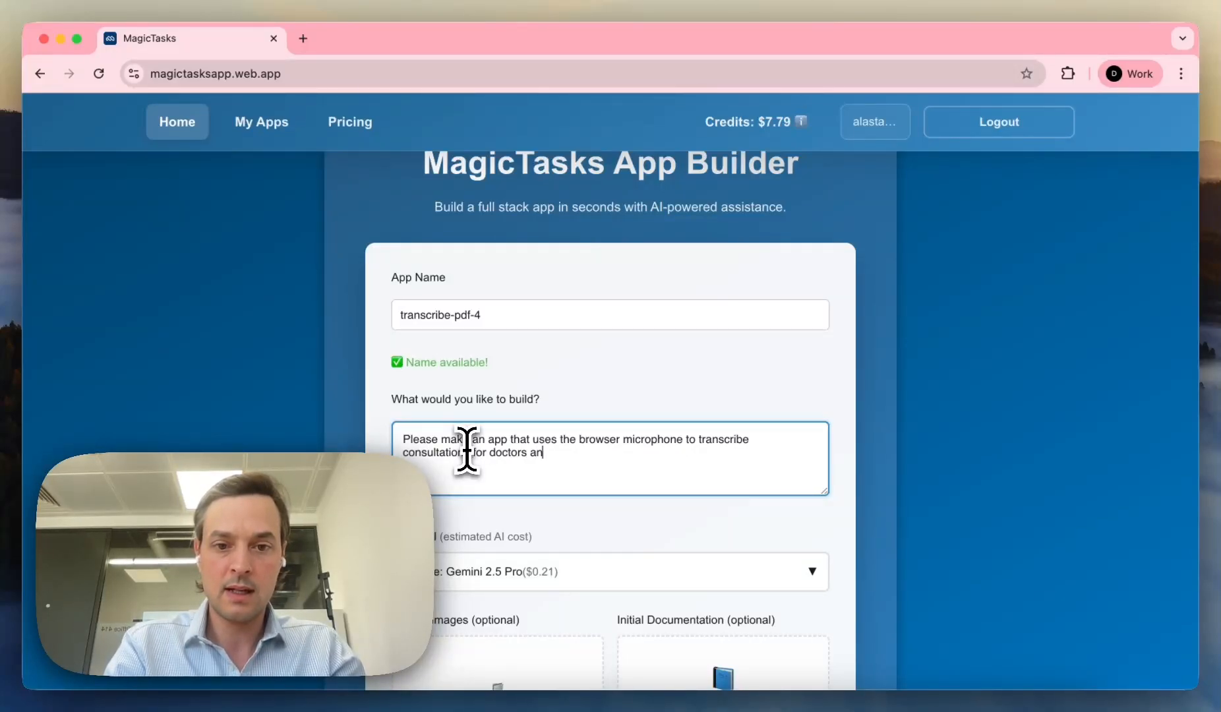
text(d then generate)
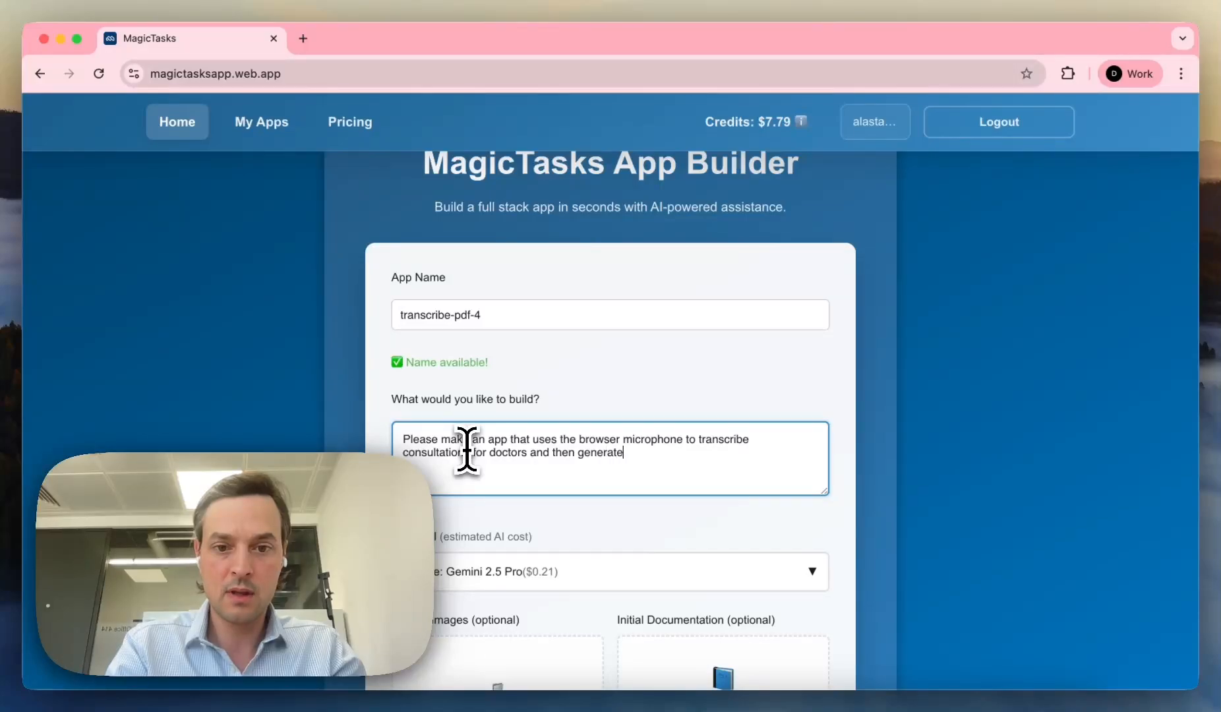
text(s a patient fr)
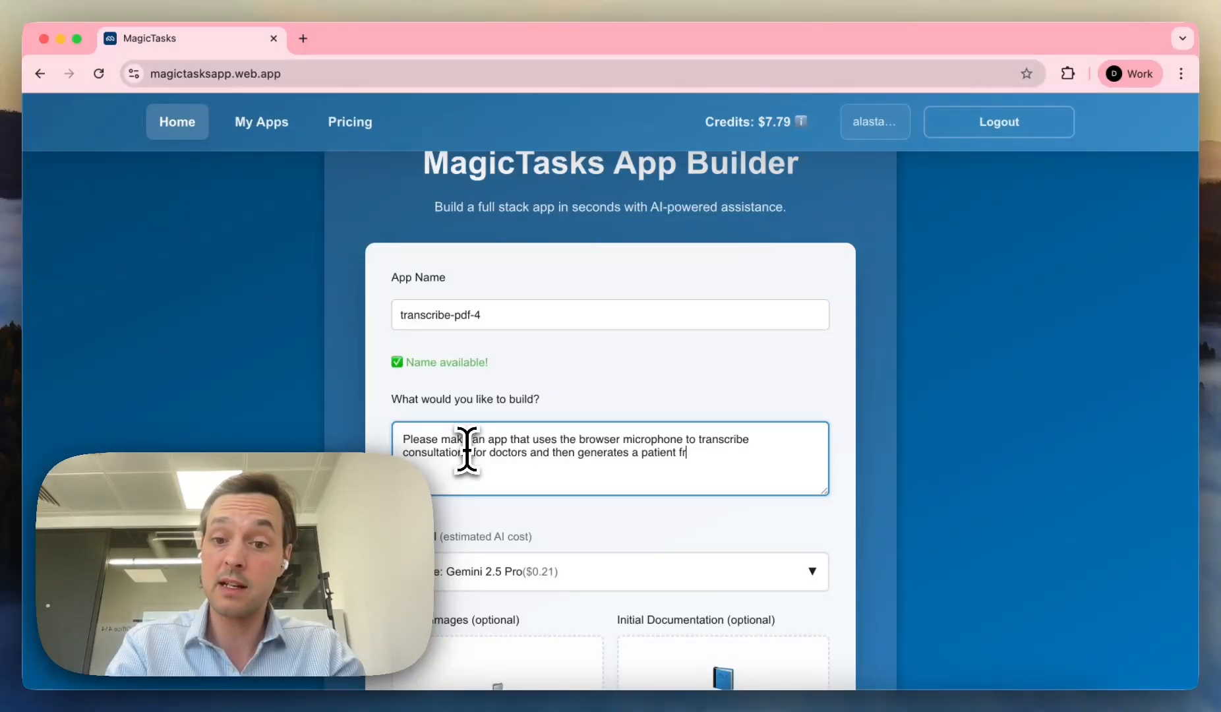
text(iendly )
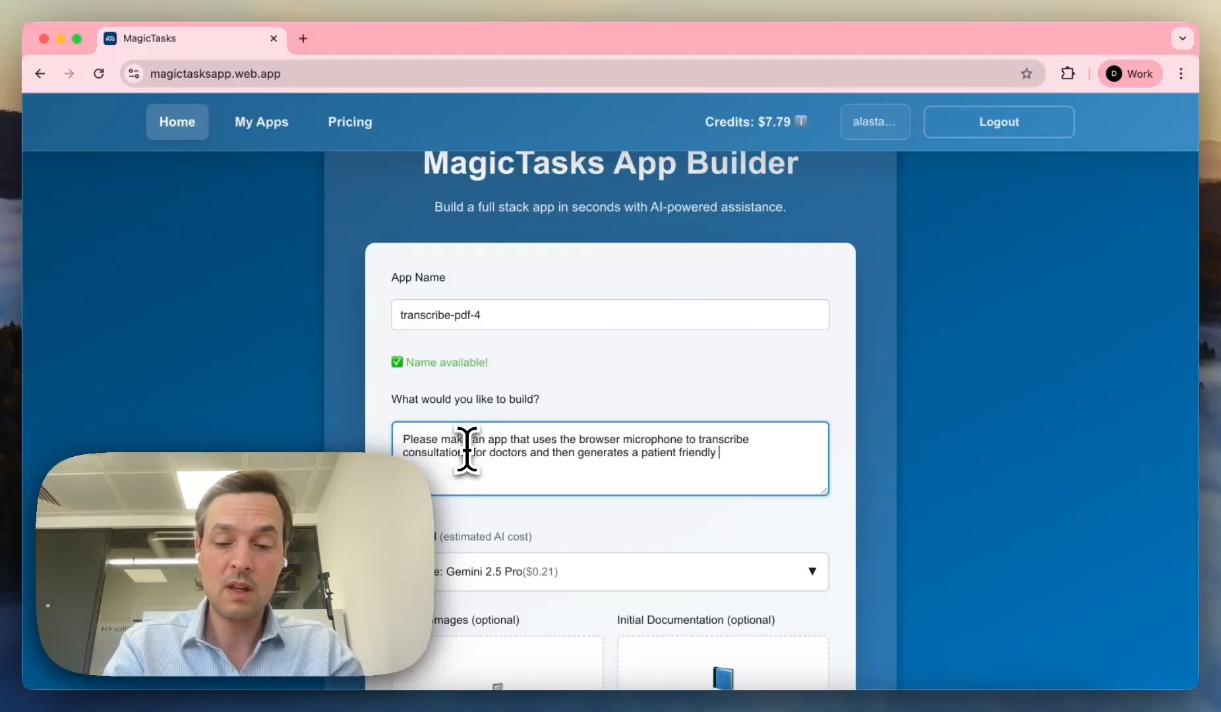
text(summary )
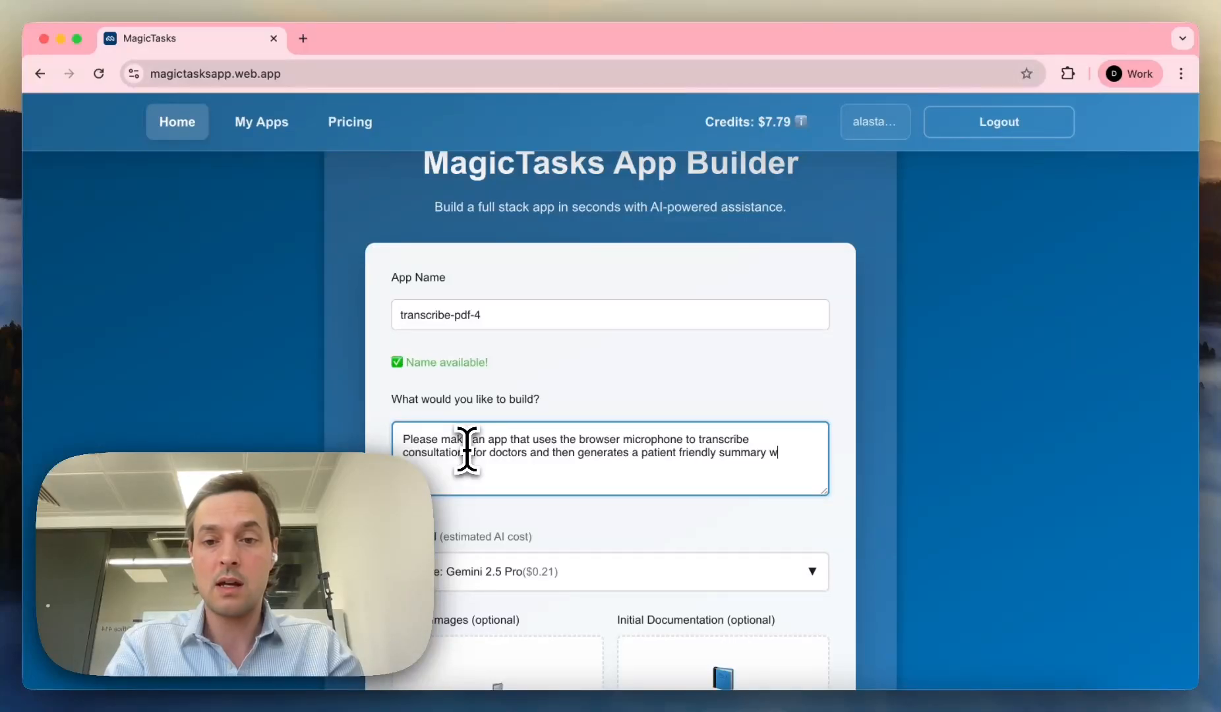
text(which c)
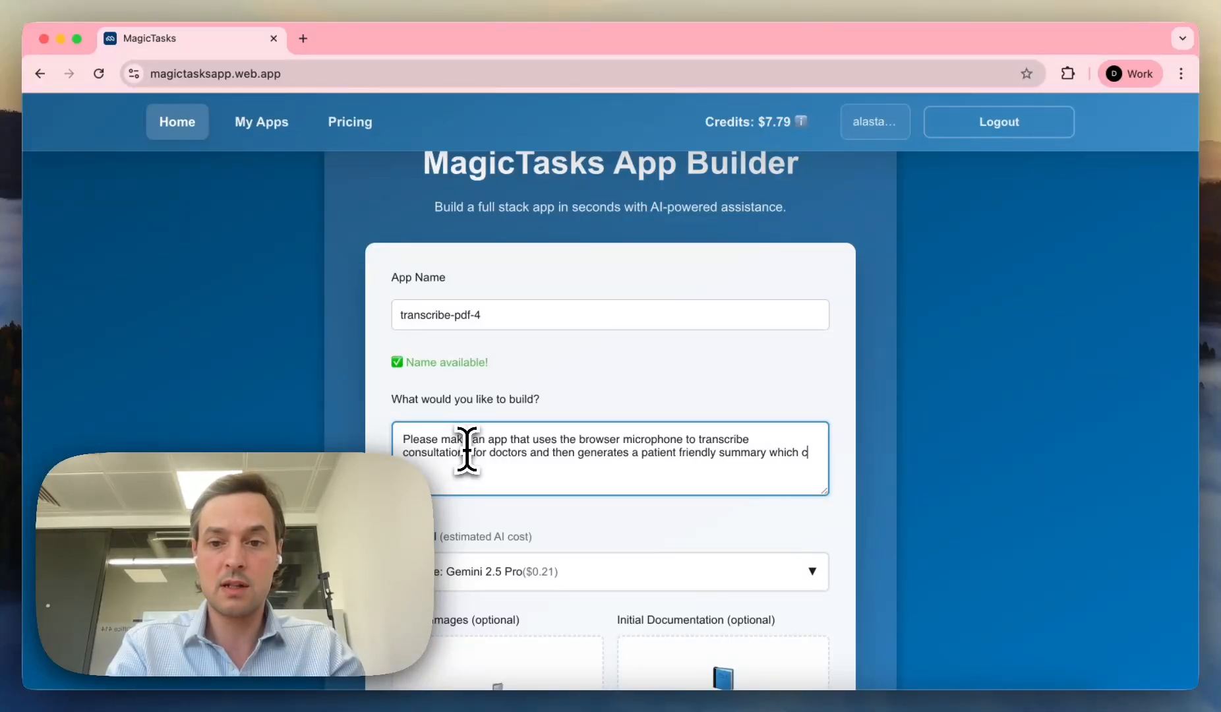
text(an be dow)
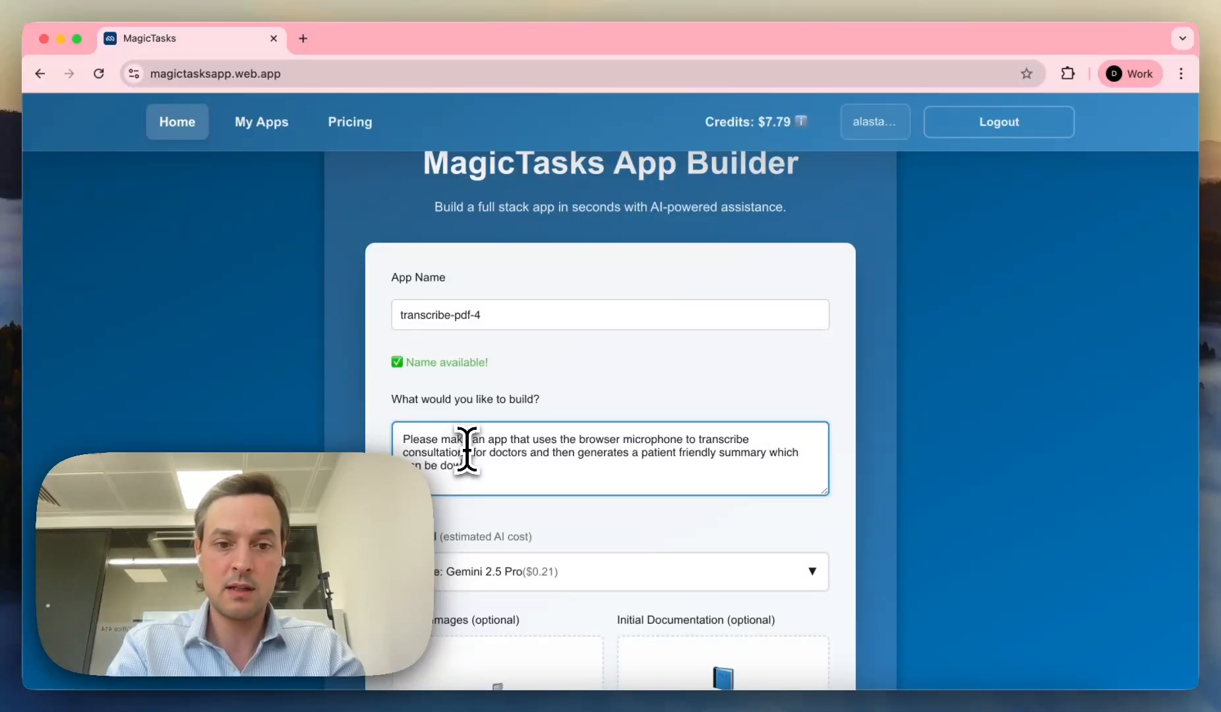
text(nloaded a sp)
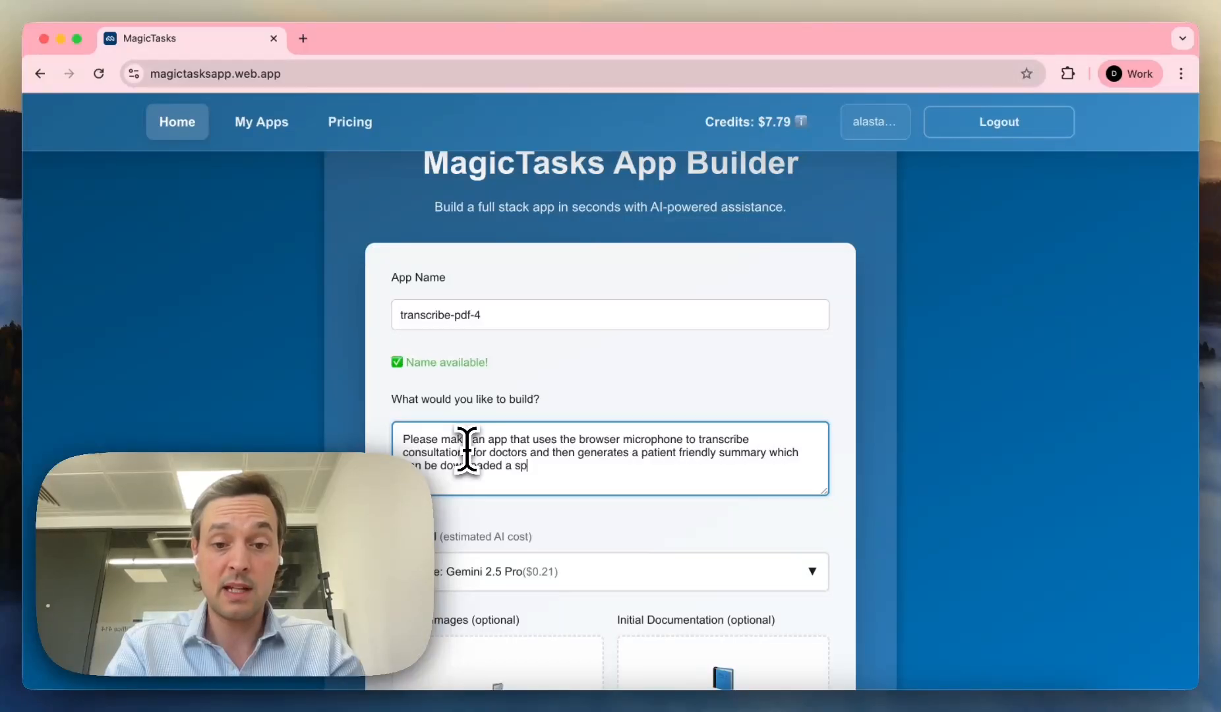
key(BackSpace)
key(BackSpace)
key(BackSpace)
text(s pdf on my)
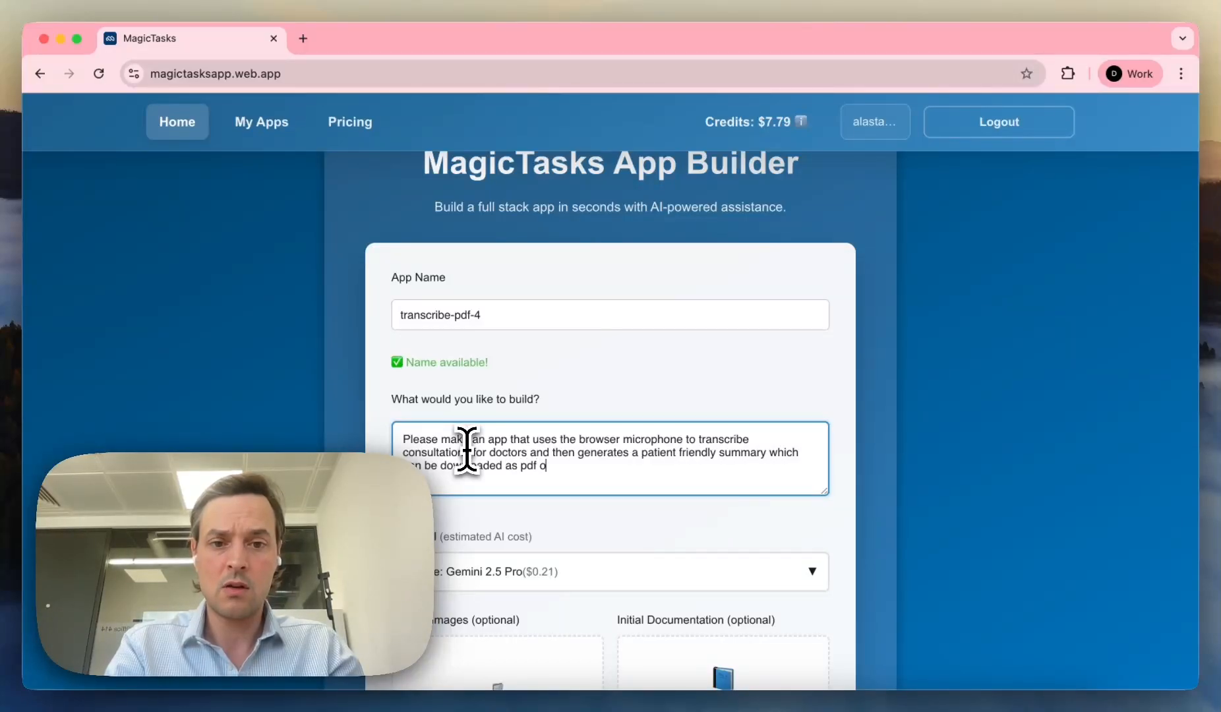
key(BackSpace)
key(BackSpace)
key(BackSpace)
text(letter headse)
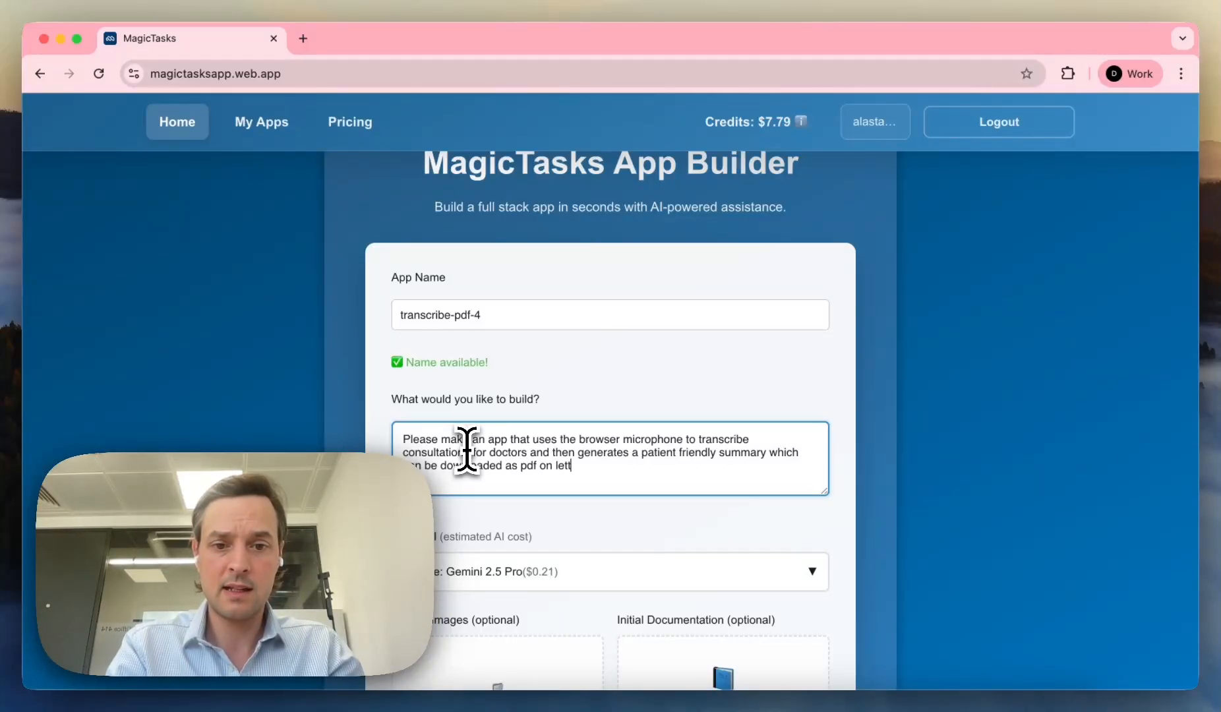
key(BackSpace)
key(BackSpace)
text(ed pa)
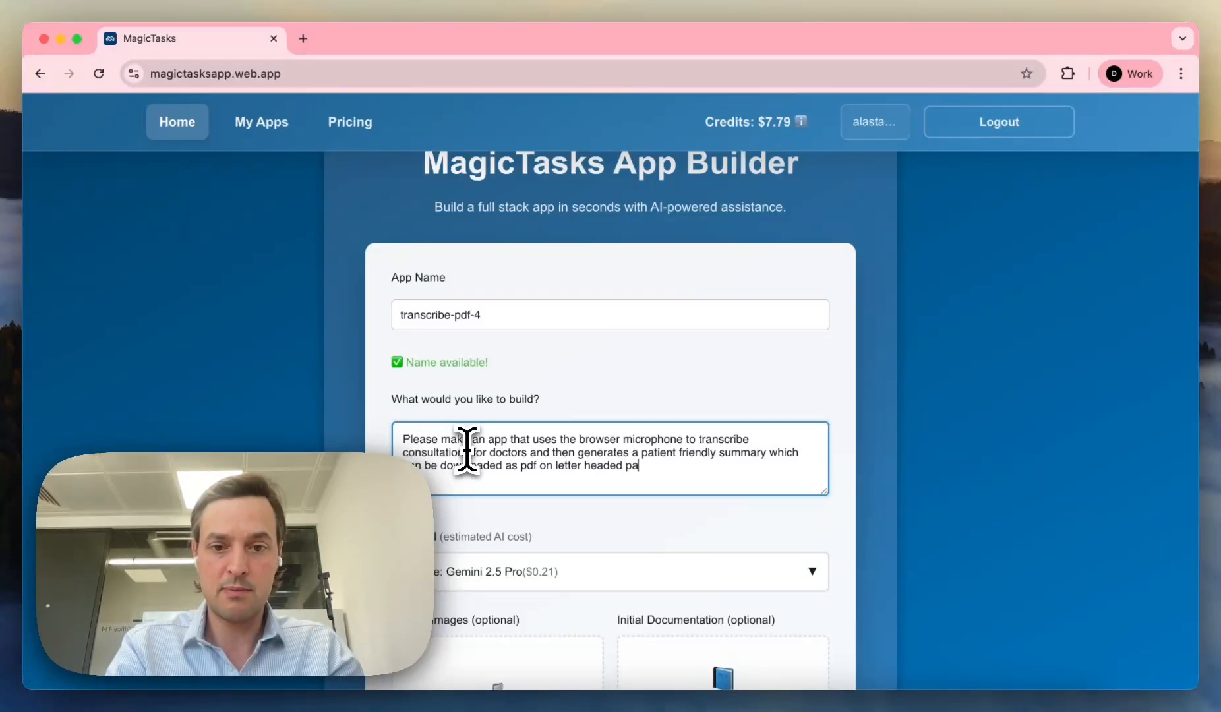
text(per,)
key(BackSpace)
text(. )
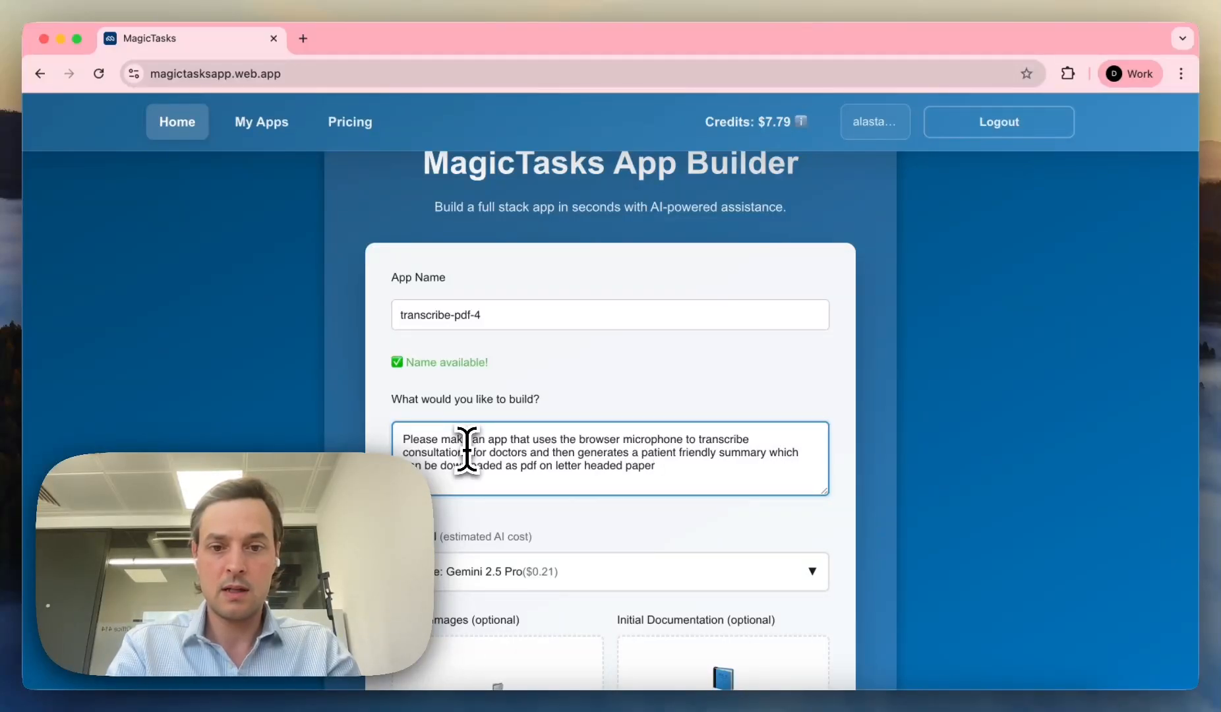
text( Please ma)
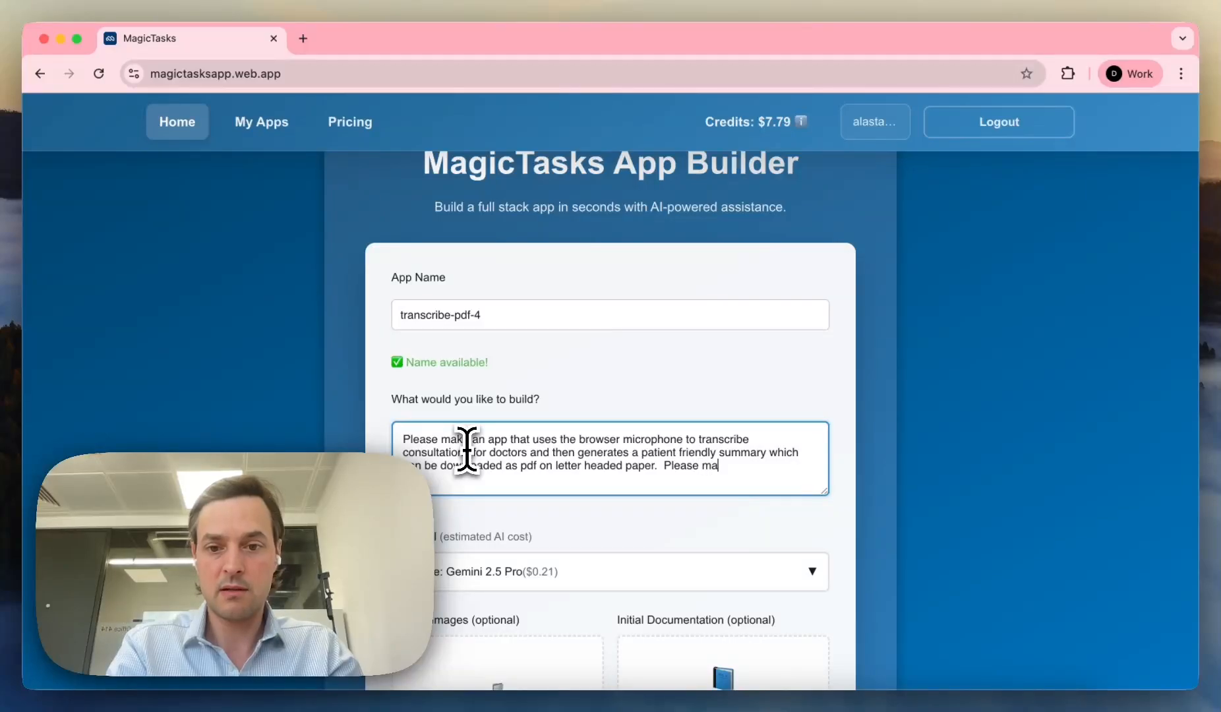
text(ke up the addre)
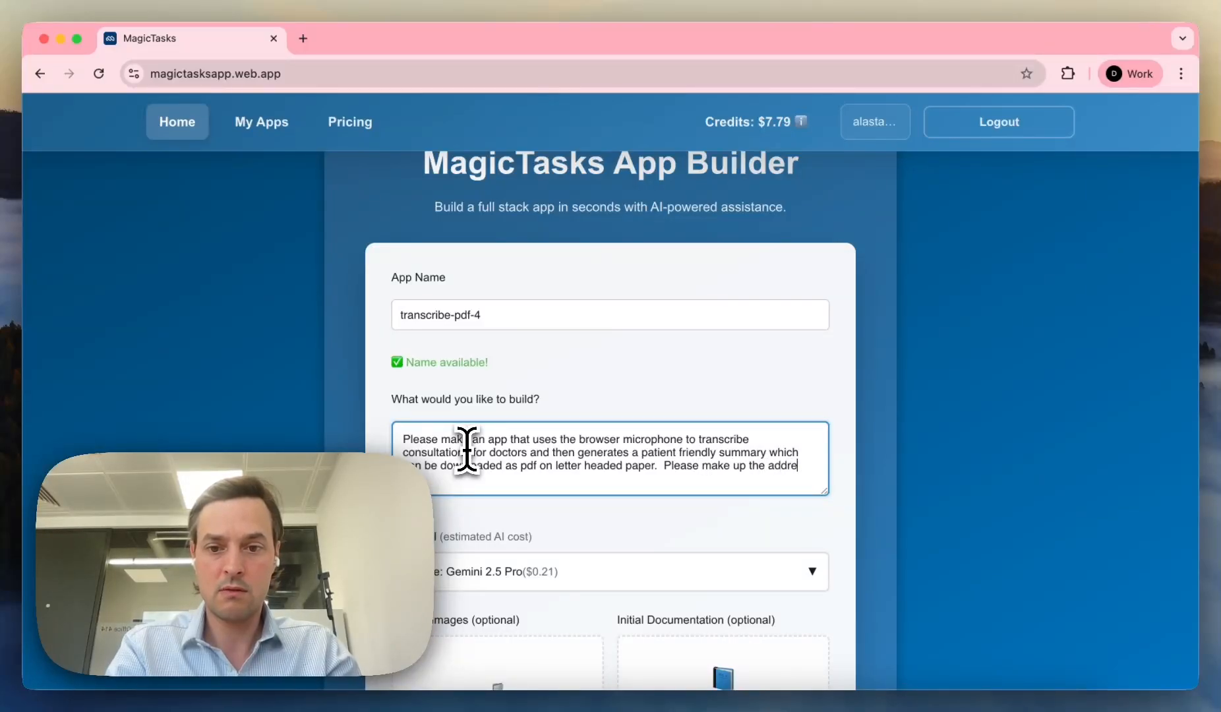
text(ss of a medi)
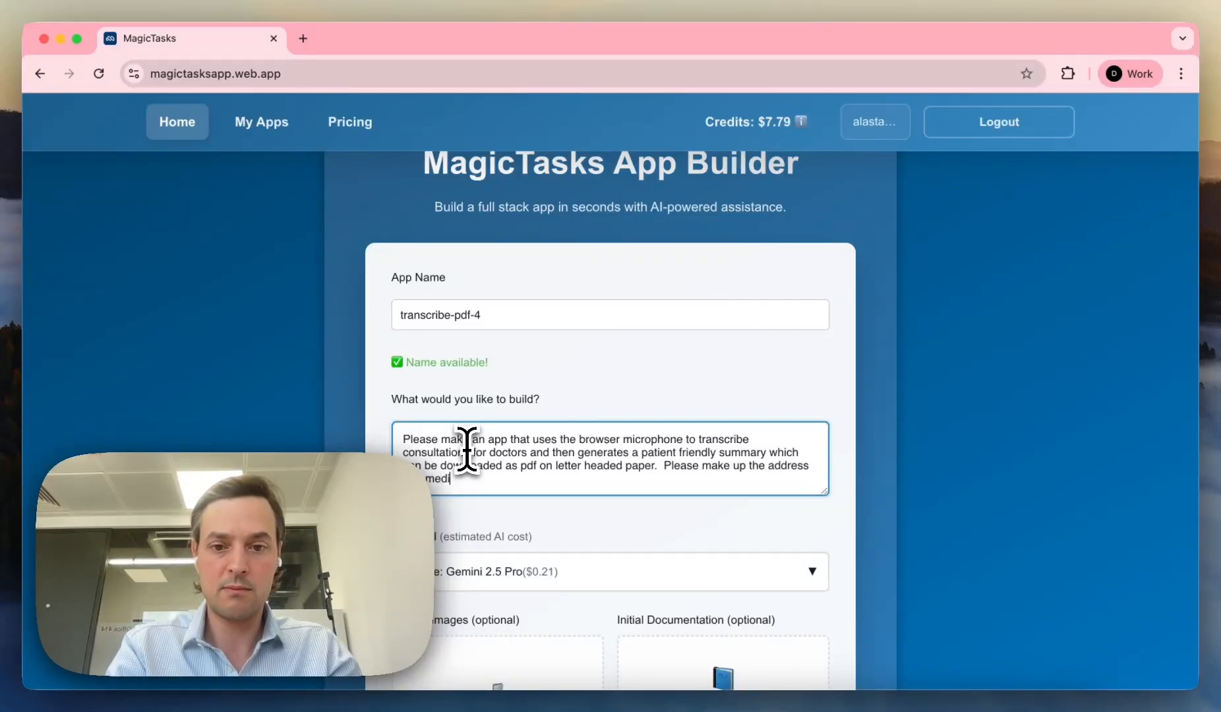
text(cal)
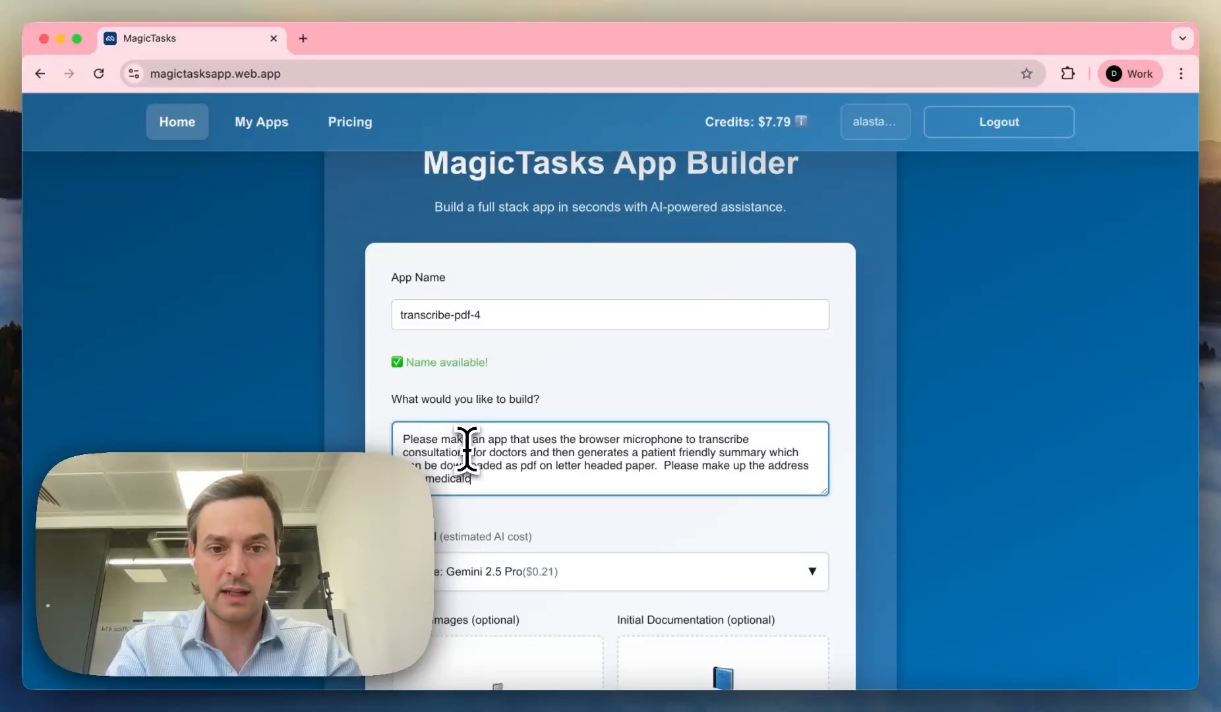
text( centre.)
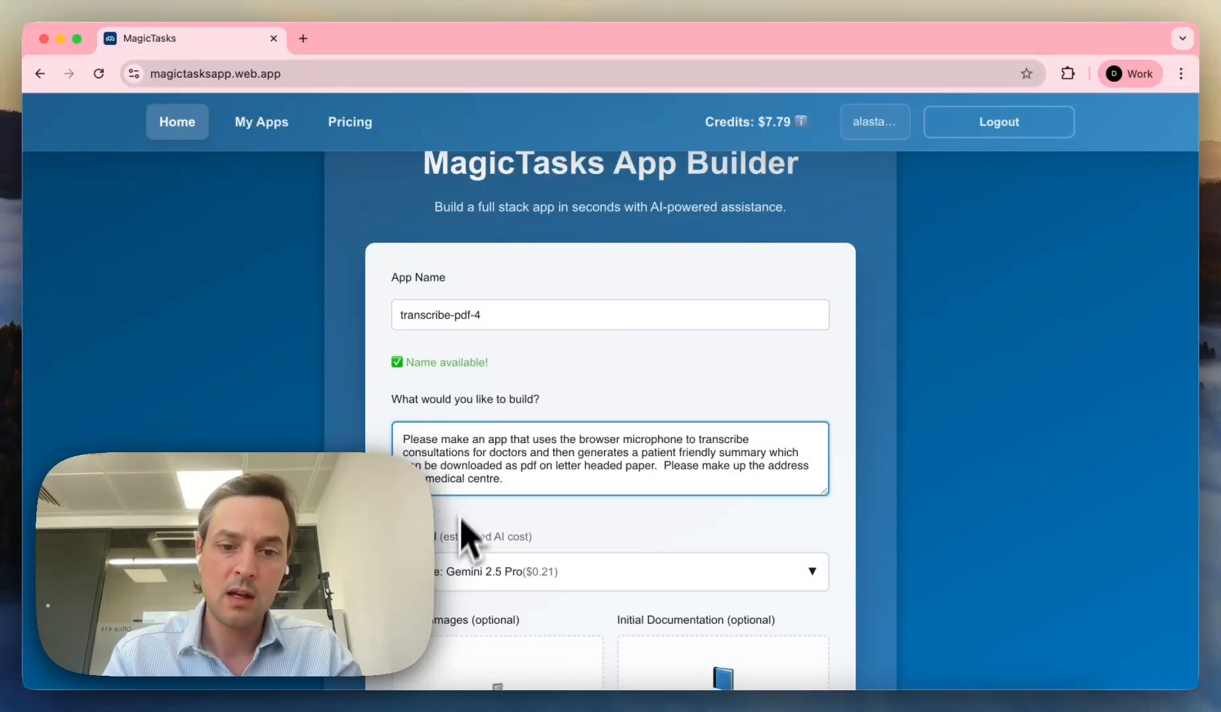
scroll(547, 520, down, 1)
Step: Search the AI models for 'open' but keep Gemini 2.5 Pro, then open a new browser tab
scroll(540, 500, down, 1)
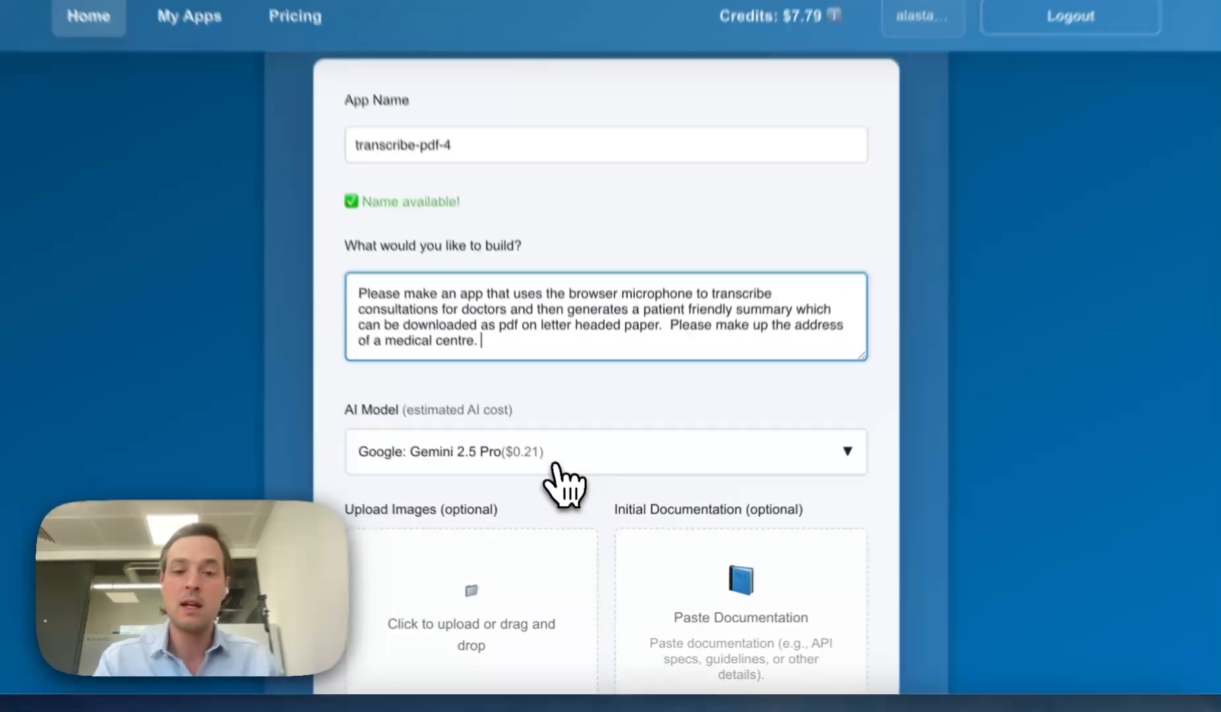
click(561, 495)
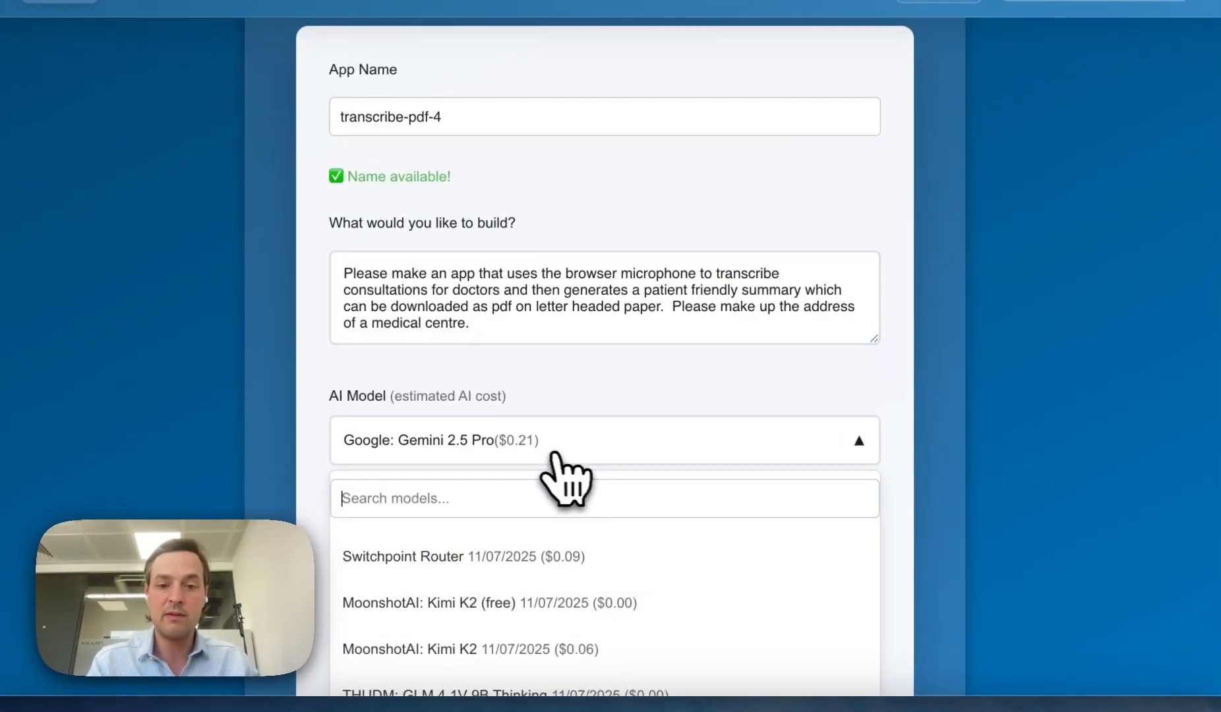
scroll(659, 494, down, 1)
scroll(685, 487, down, 1)
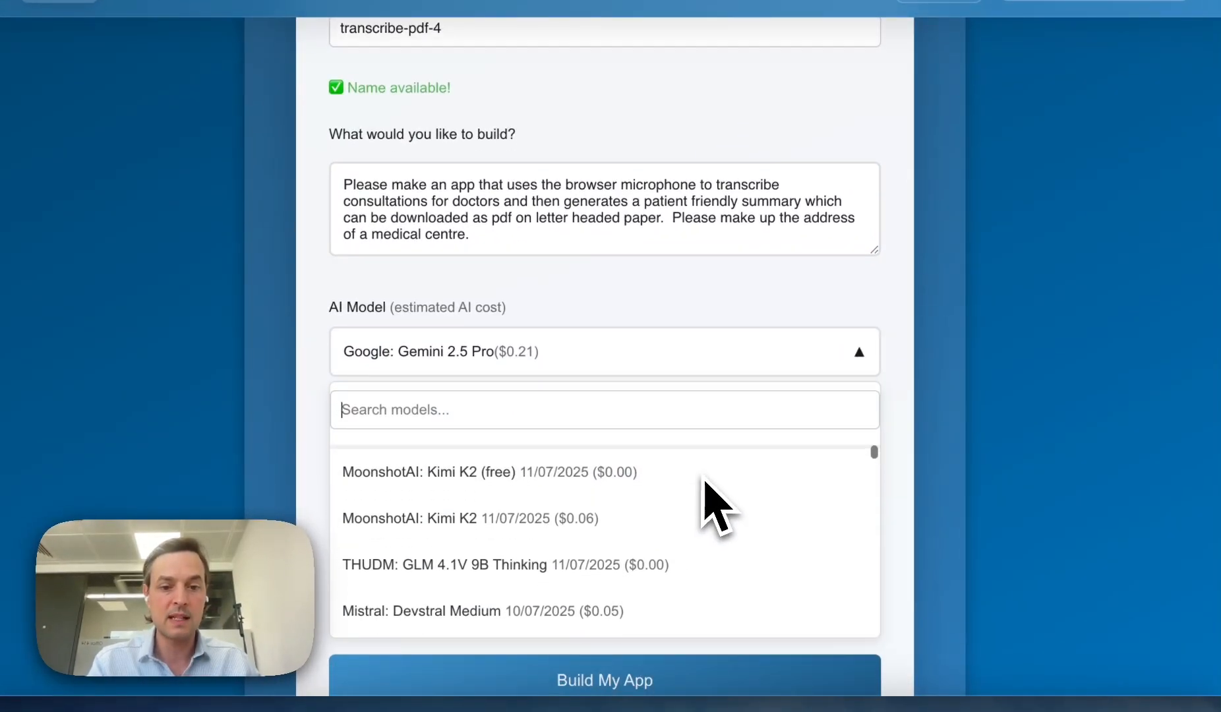
scroll(702, 477, up, 1)
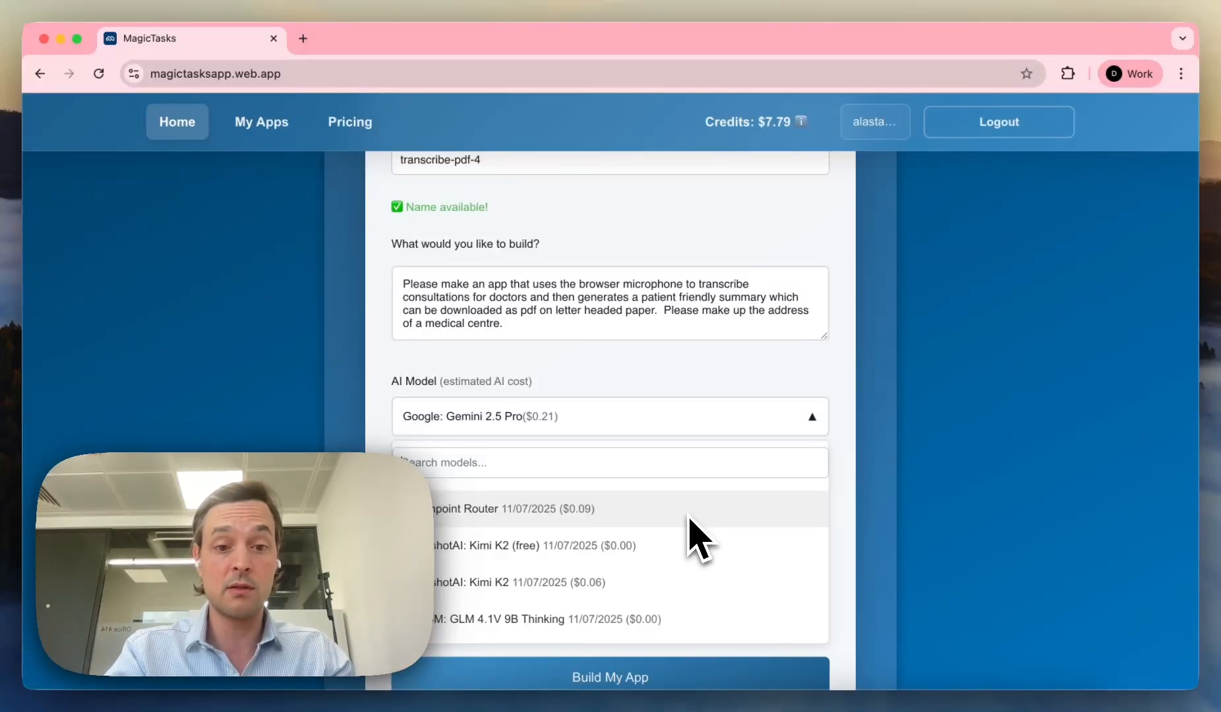
text(oe)
key(BackSpace)
text(p)
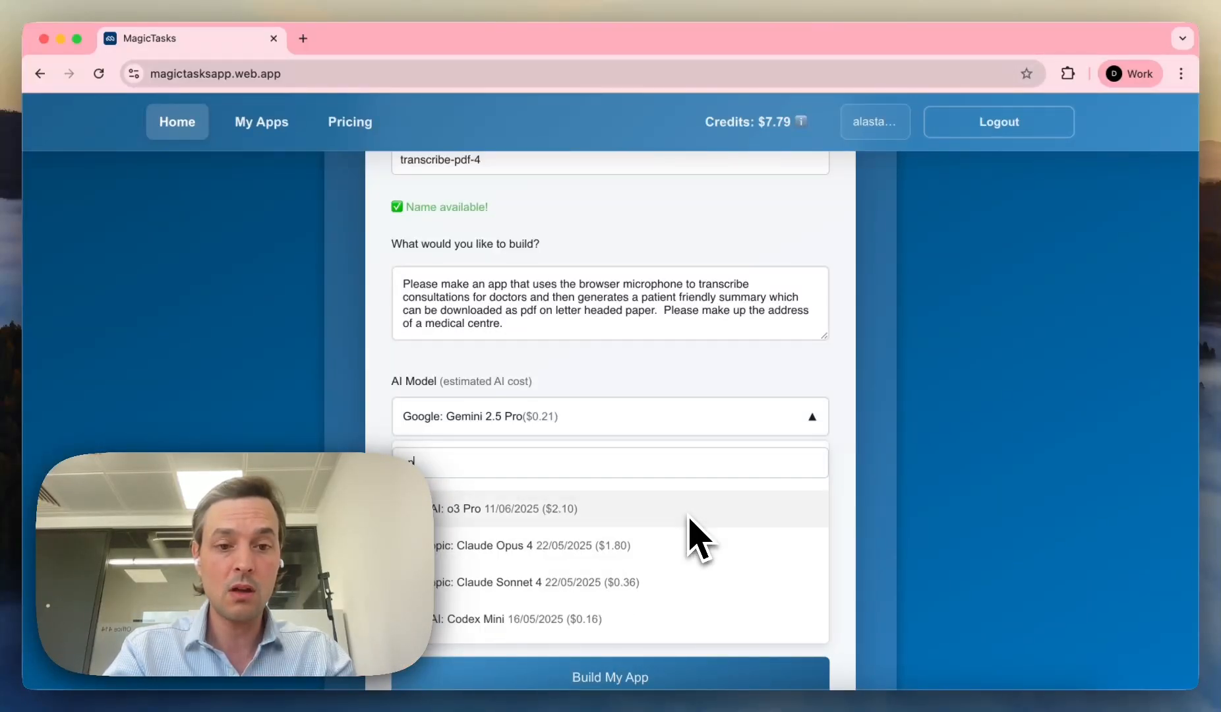
text(en)
double_click(414, 464)
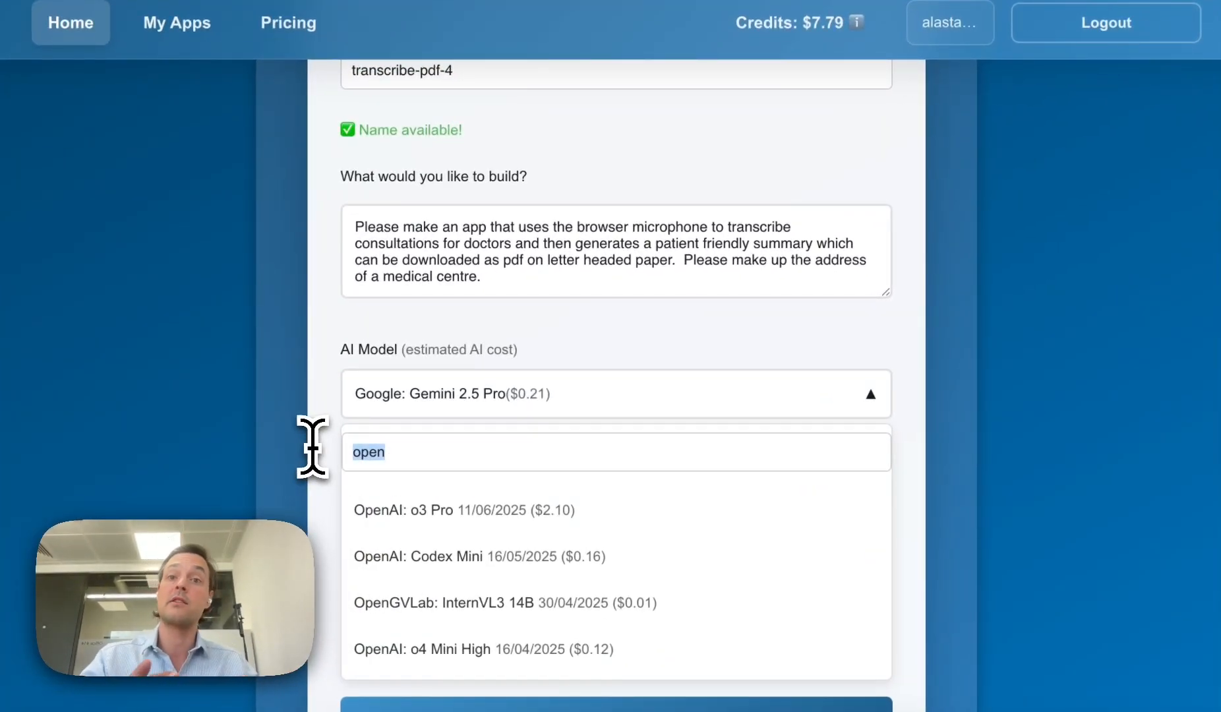
click(940, 361)
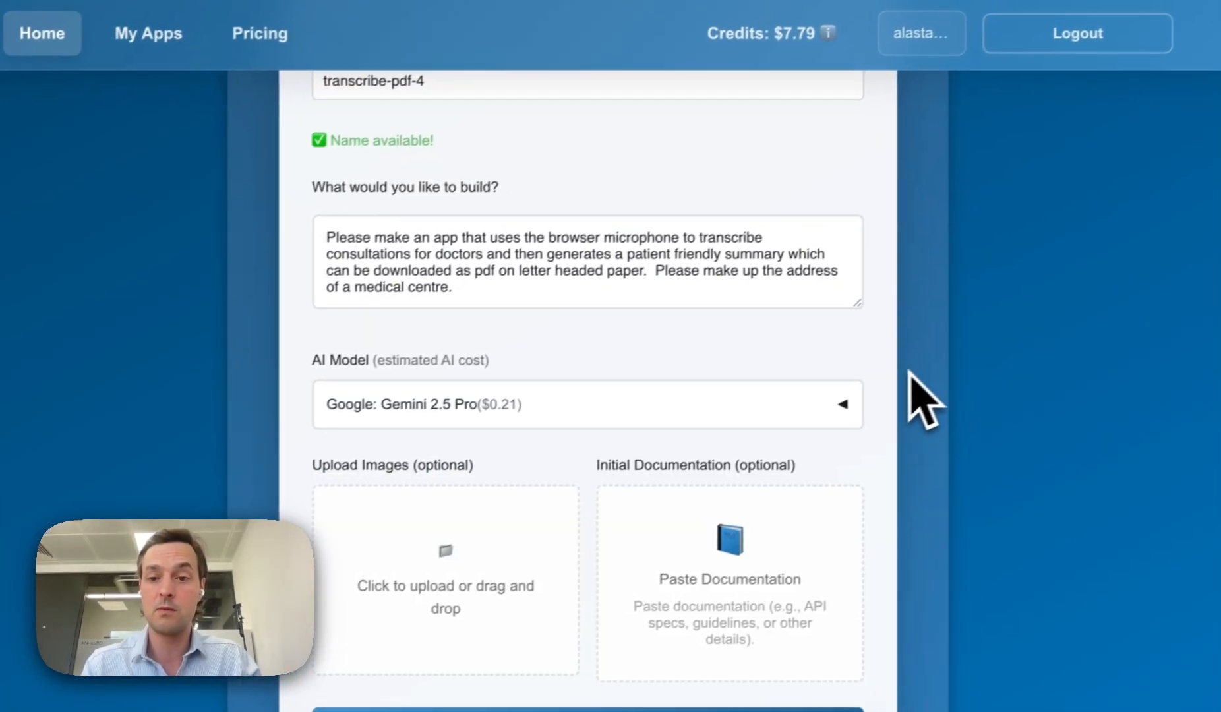
scroll(821, 447, down, 2)
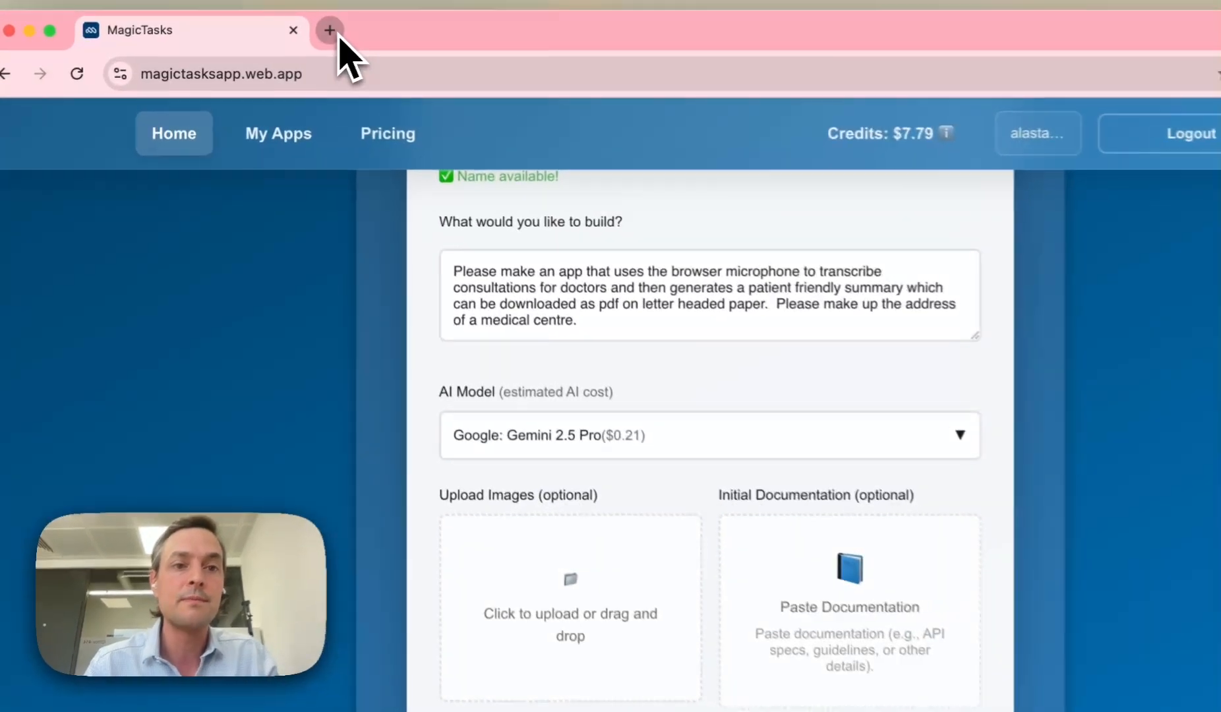
click(305, 40)
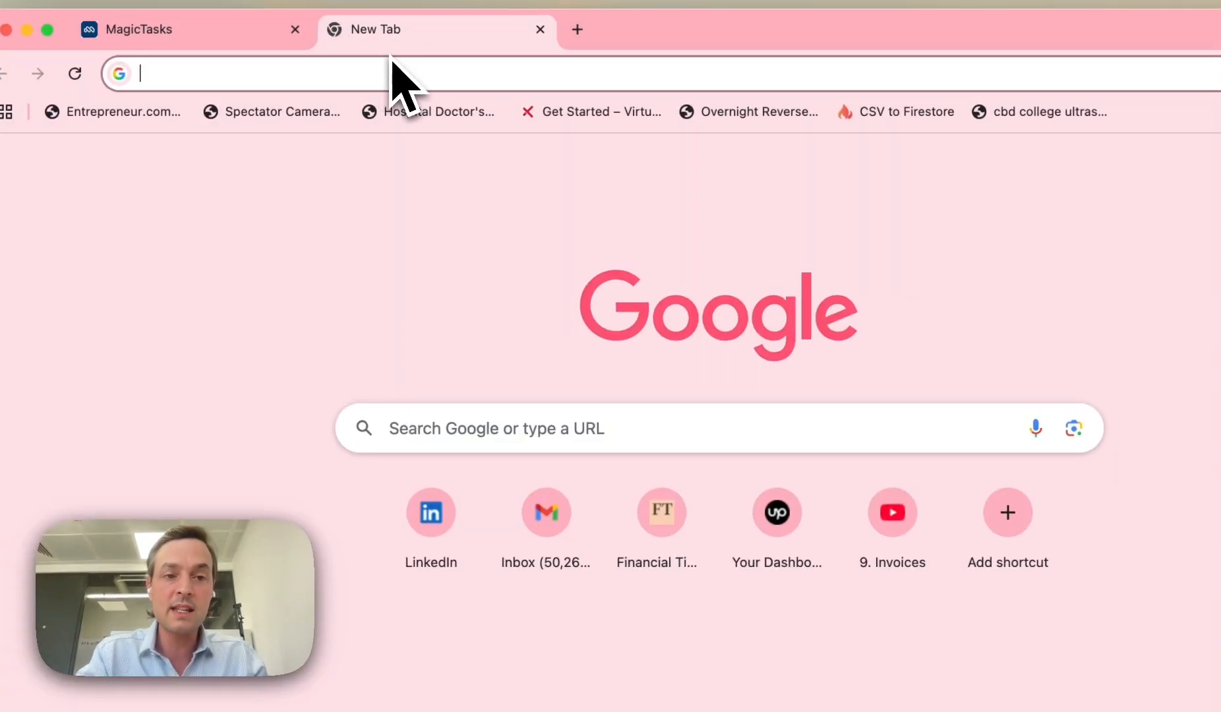
Step: Open the documentation paste box in the app builder
click(253, 36)
click(784, 531)
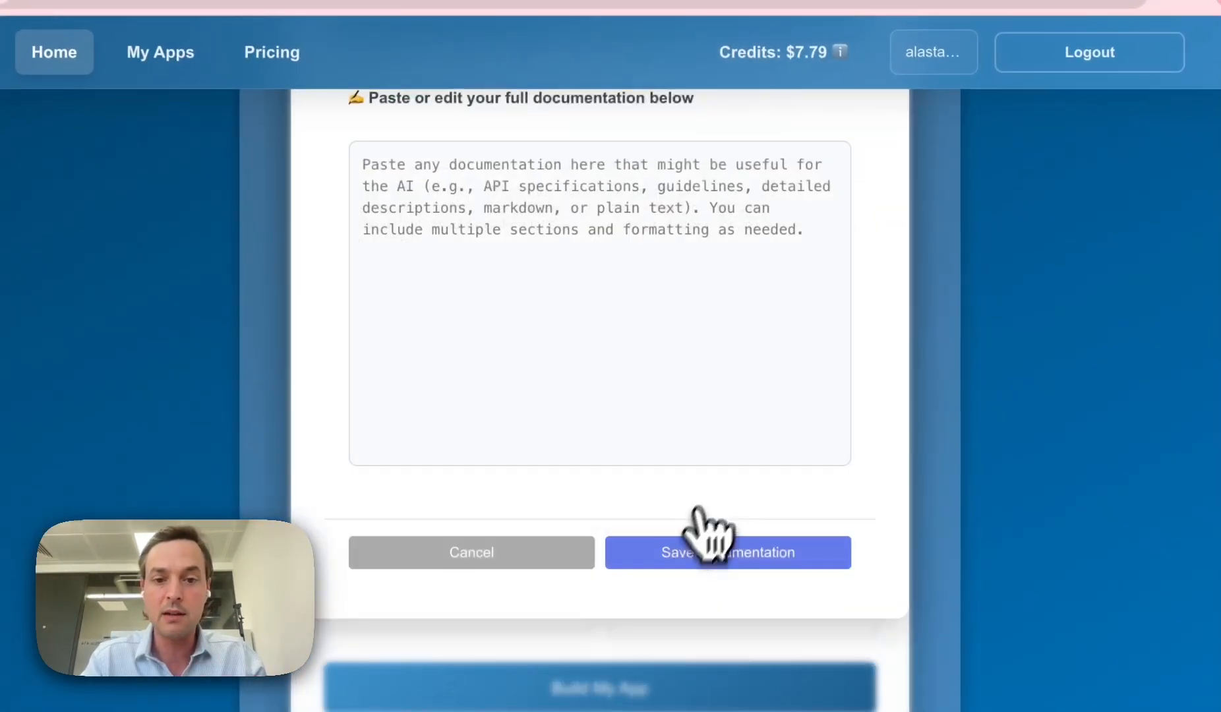
scroll(541, 237, up, 1)
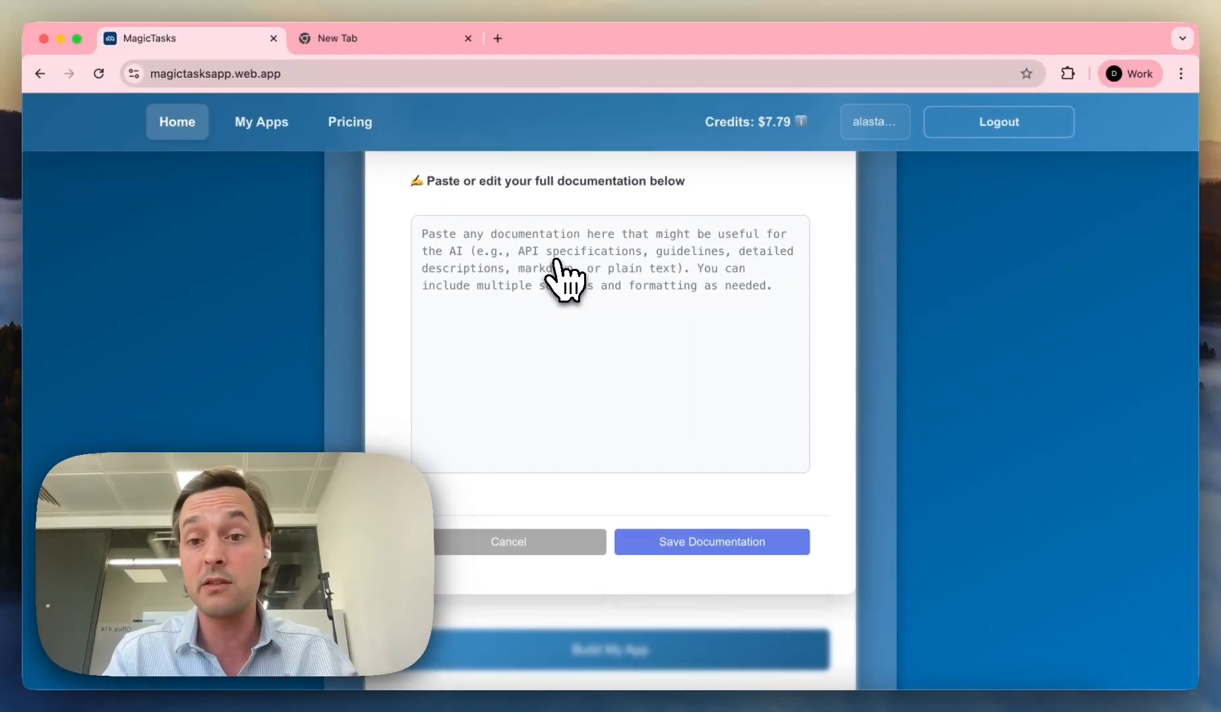
Step: Search 'gemini audio' and copy the Audio understanding guide through Refer to timestamps
click(437, 47)
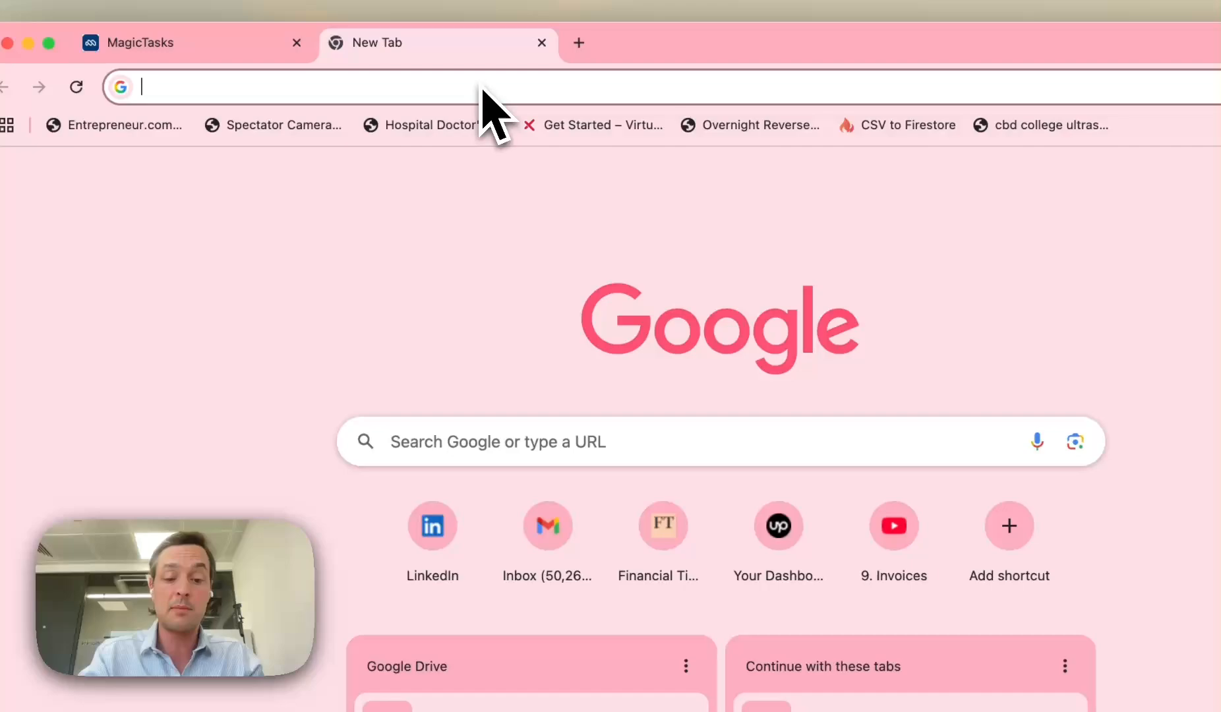
text(gemini audio)
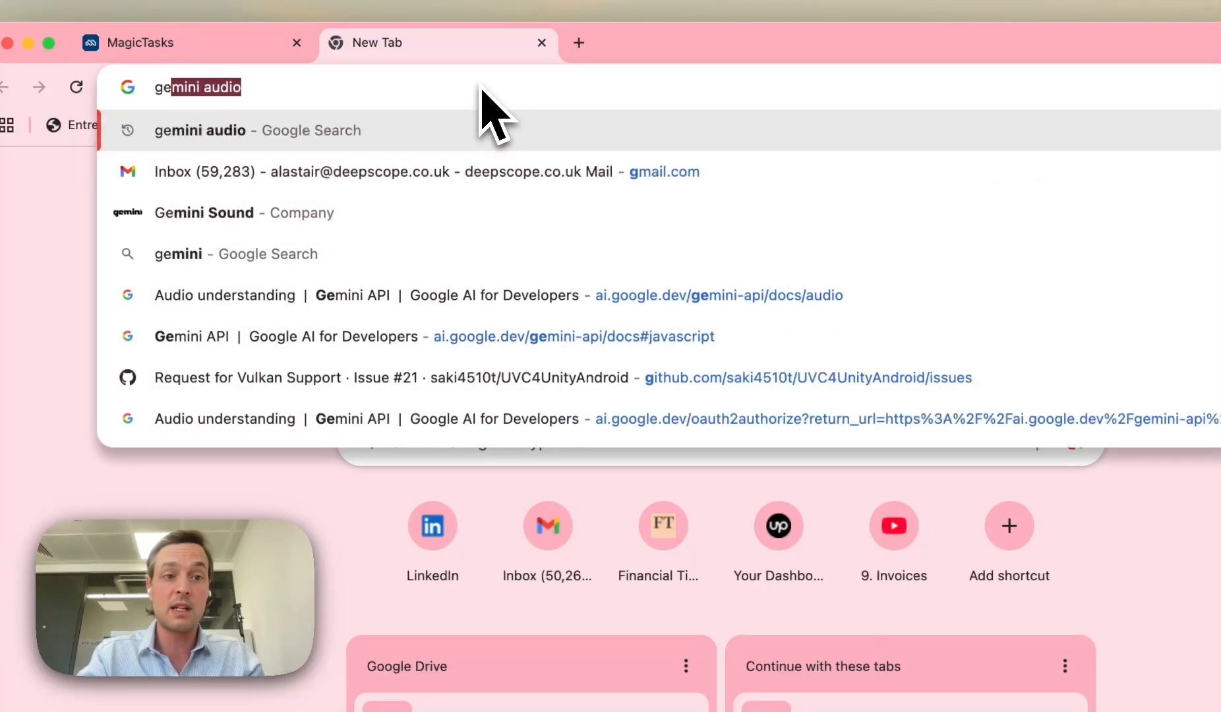
key(Return)
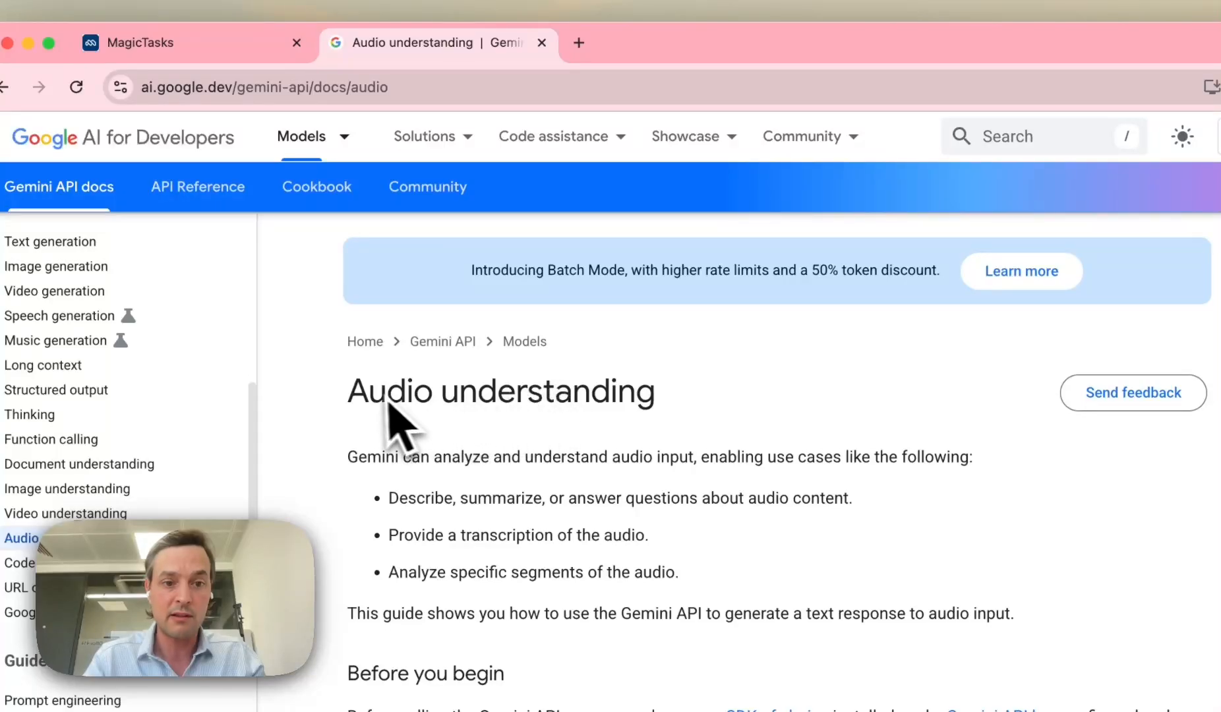
drag(348, 395, 591, 410)
scroll(589, 408, down, 6)
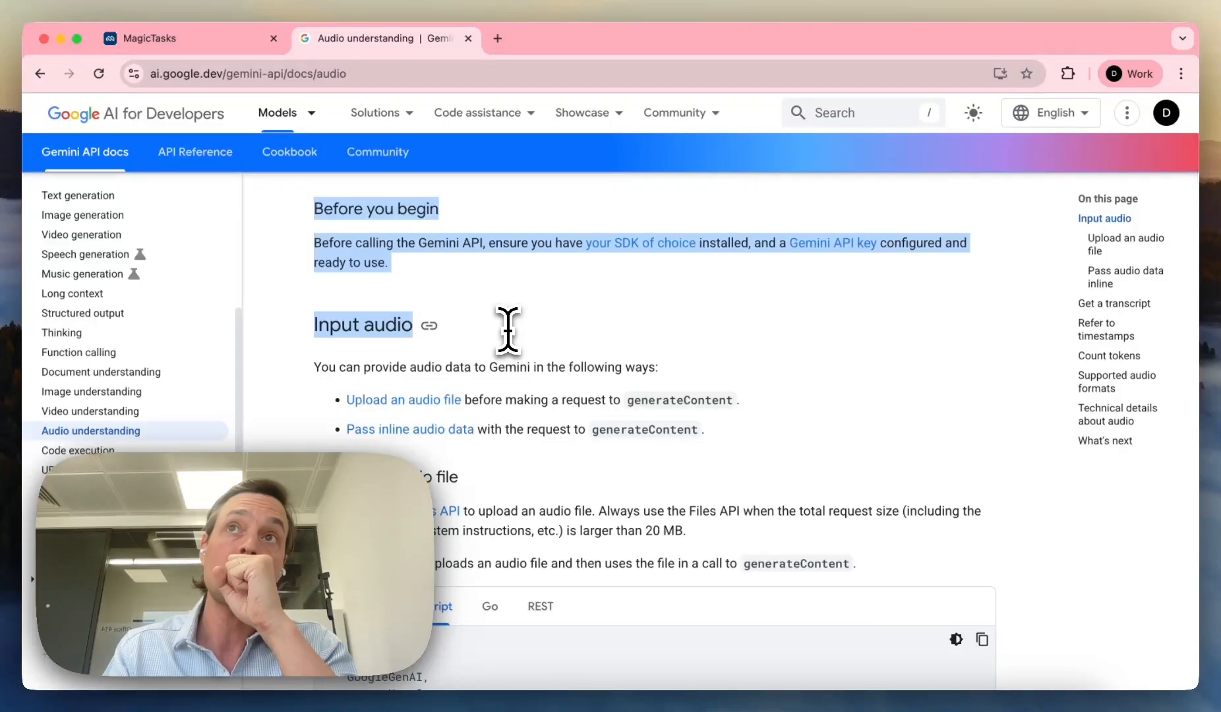
scroll(508, 330, down, 1)
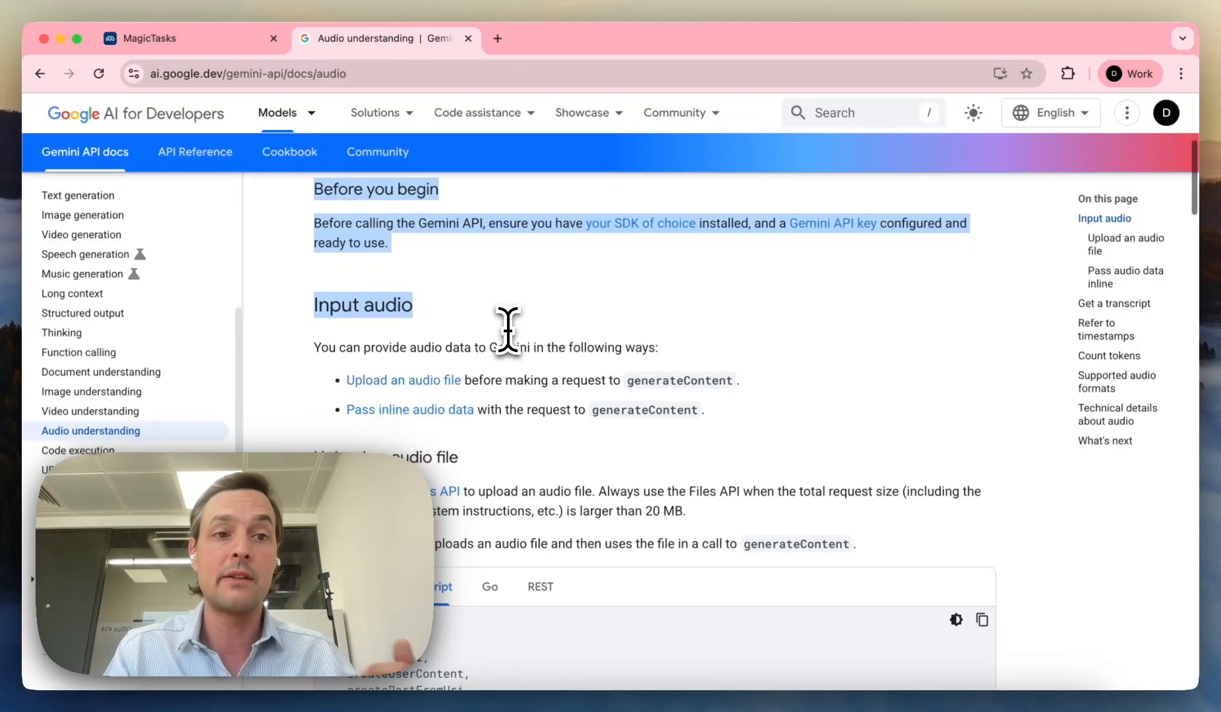
scroll(507, 330, down, 13)
drag(508, 329, 518, 338)
scroll(518, 338, down, 10)
scroll(518, 338, down, 5)
drag(579, 394, 729, 480)
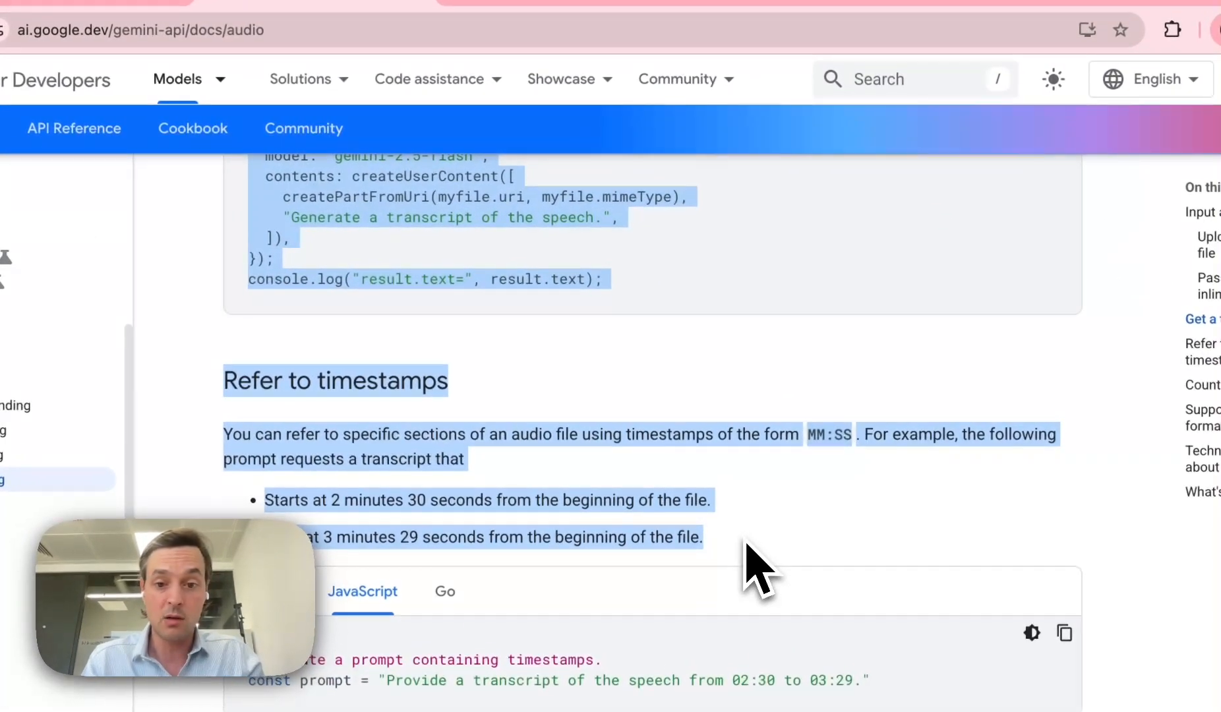
key(super+c)
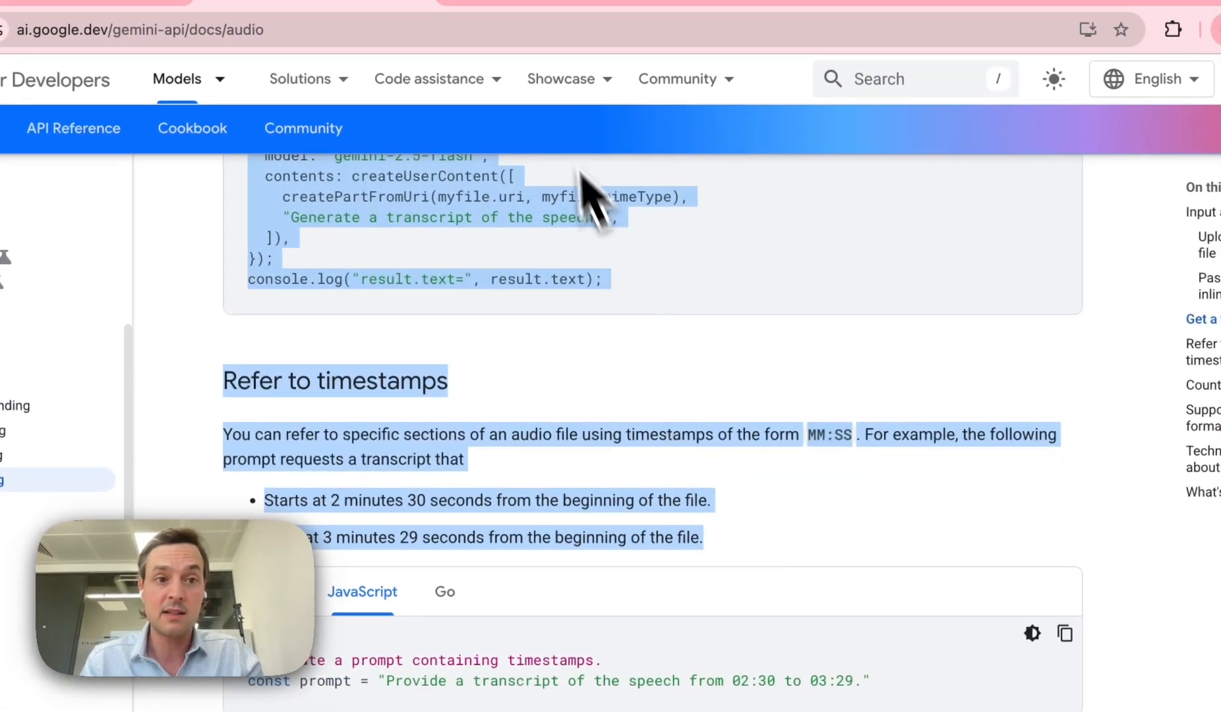
Step: Paste the copied audio guide into the app's documentation box
click(145, 41)
click(558, 395)
key(super+v)
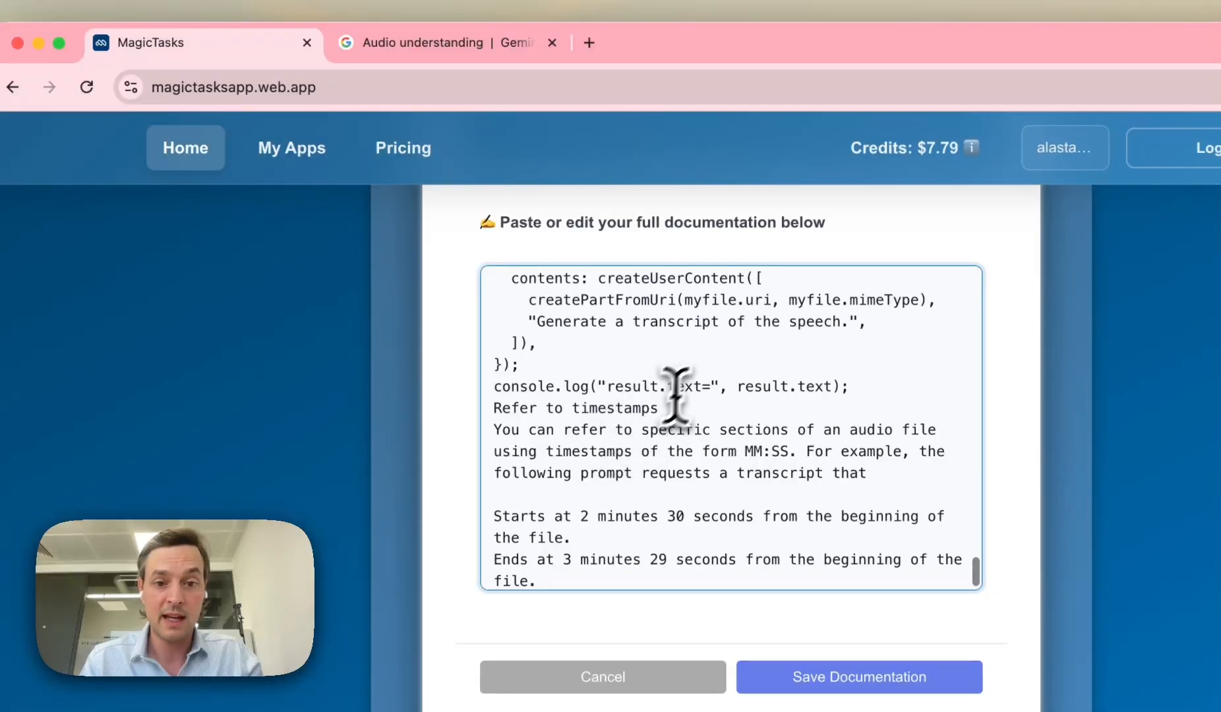
Step: Copy the Gemini API keys guide from Providing API key explicitly through the security rules
click(484, 45)
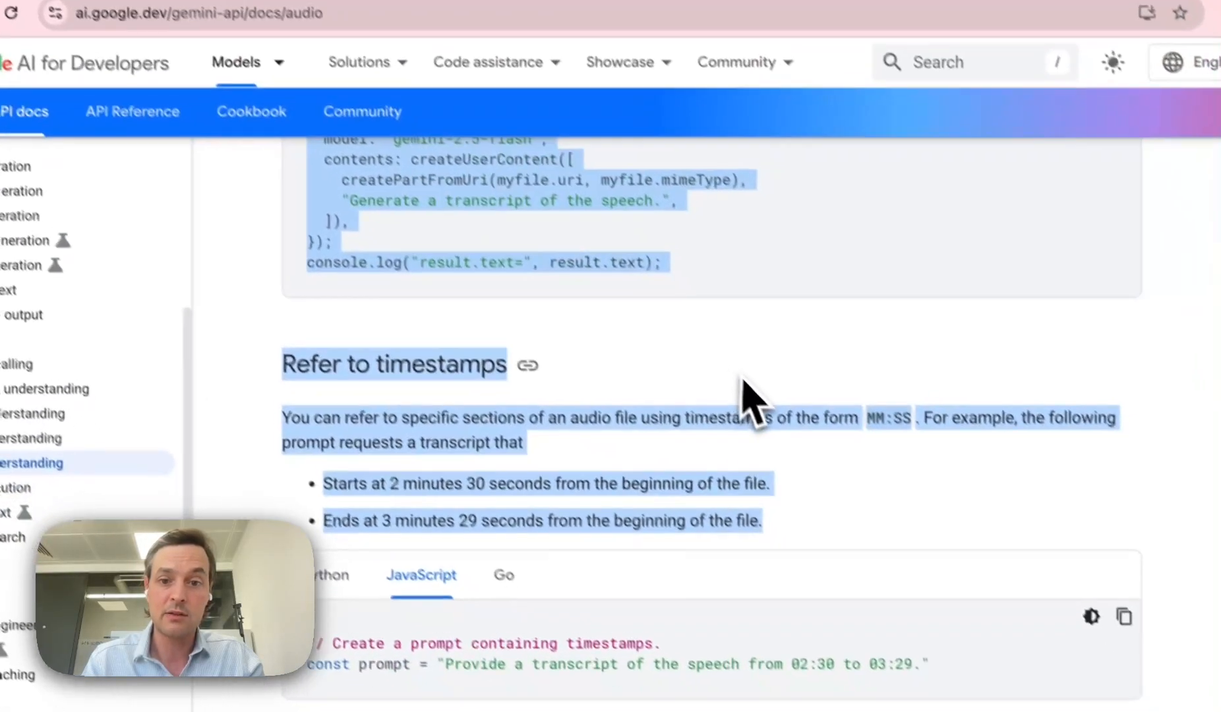
scroll(662, 429, up, 15)
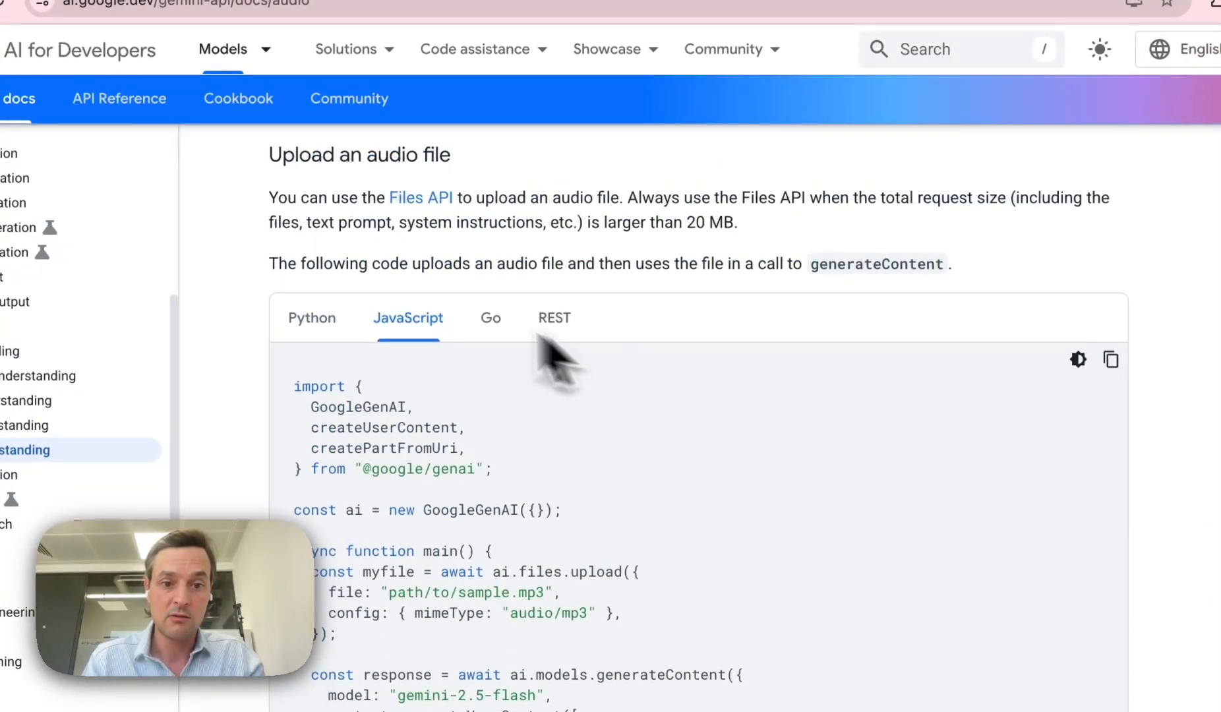
scroll(560, 511, up, 10)
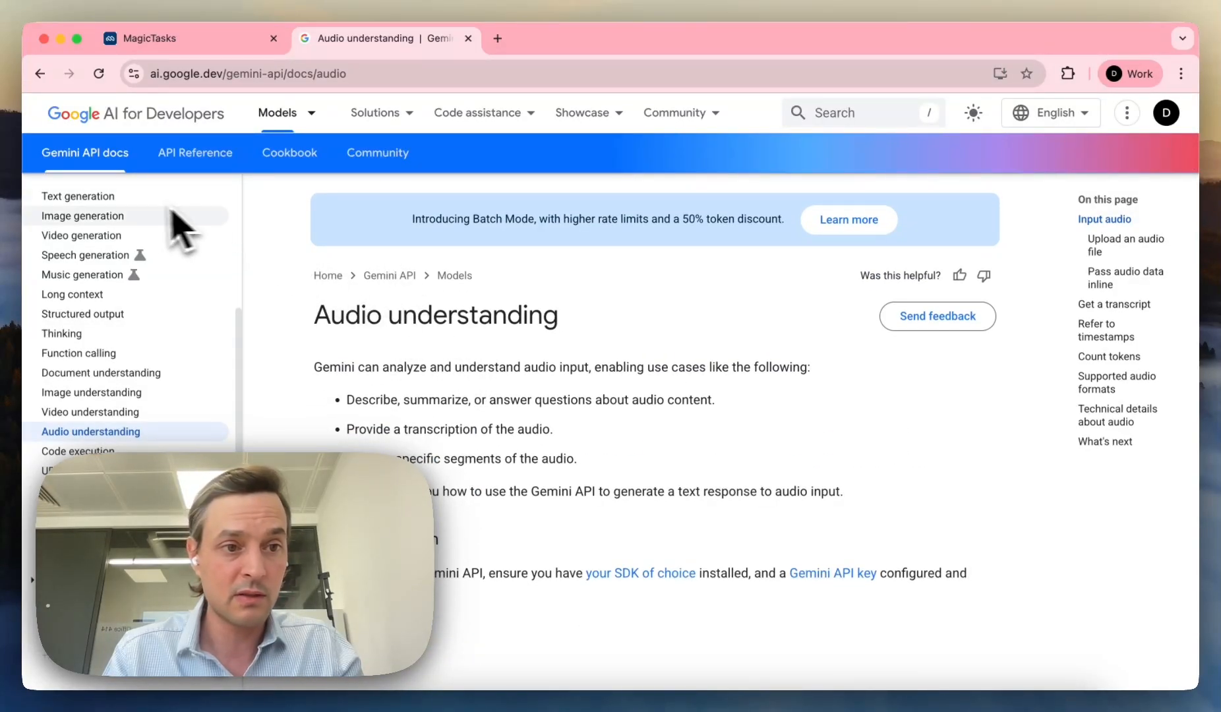
scroll(122, 257, up, 5)
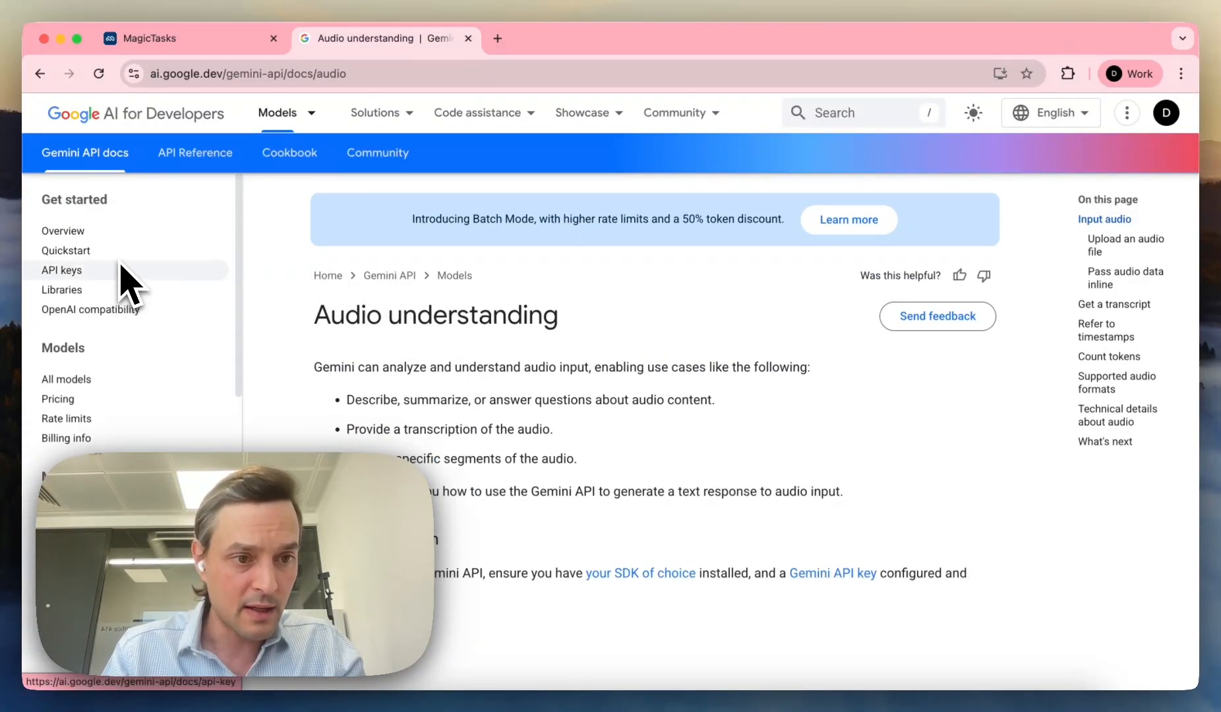
click(123, 272)
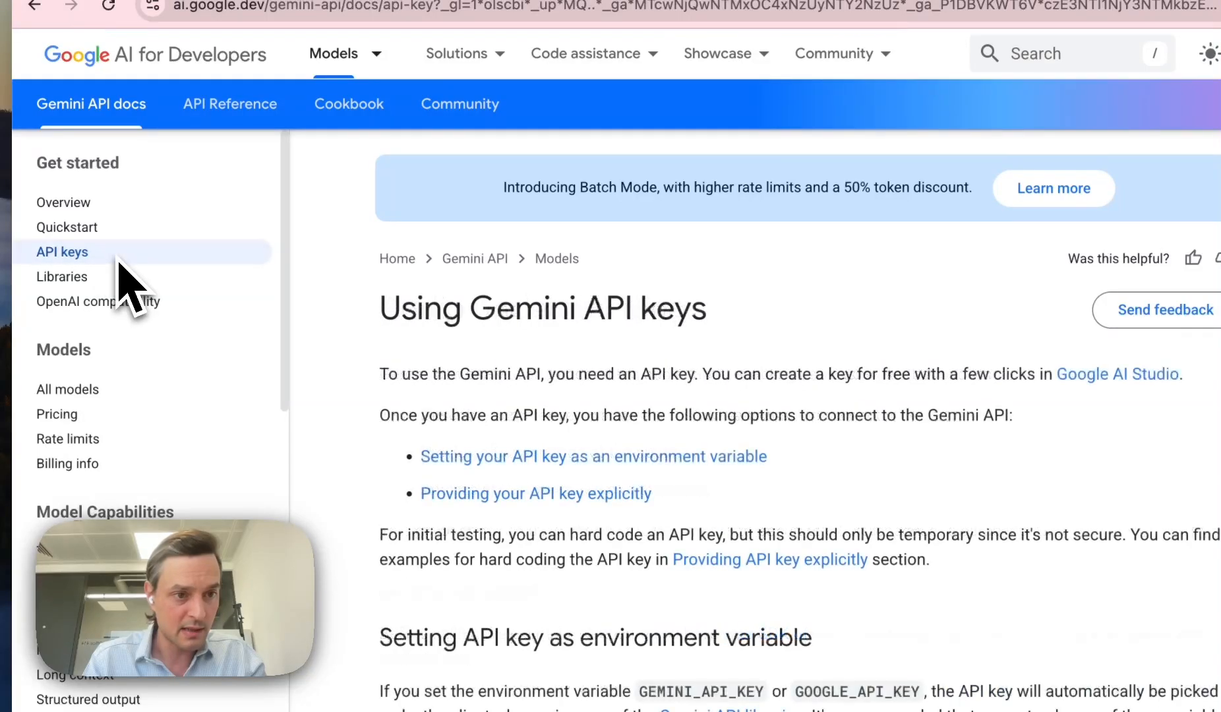
drag(381, 309, 603, 455)
scroll(610, 469, down, 4)
scroll(603, 444, down, 15)
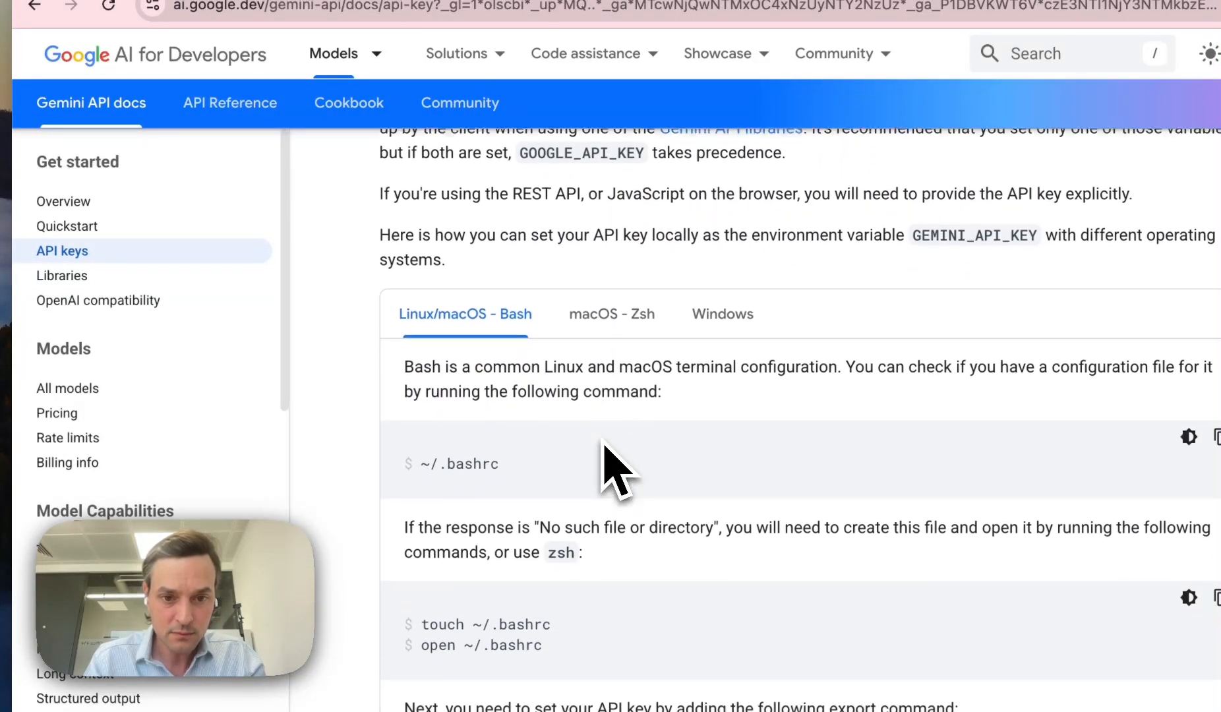
scroll(603, 455, up, 1)
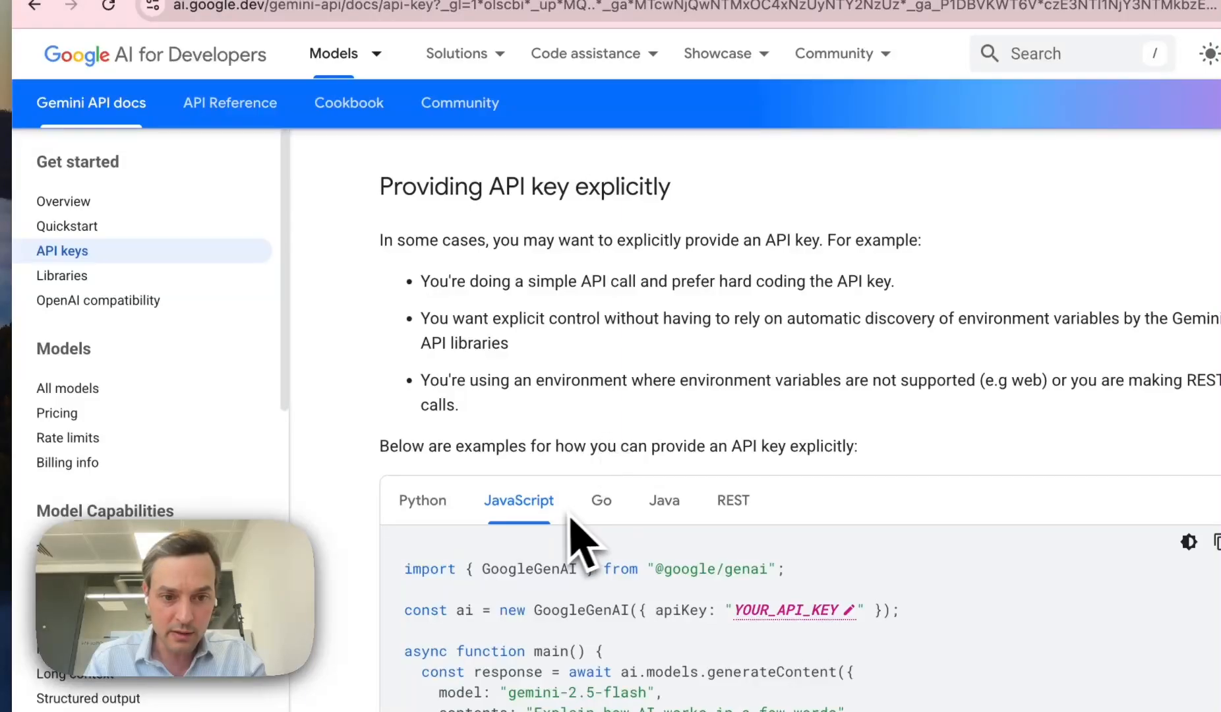
drag(381, 186, 789, 626)
scroll(695, 376, down, 8)
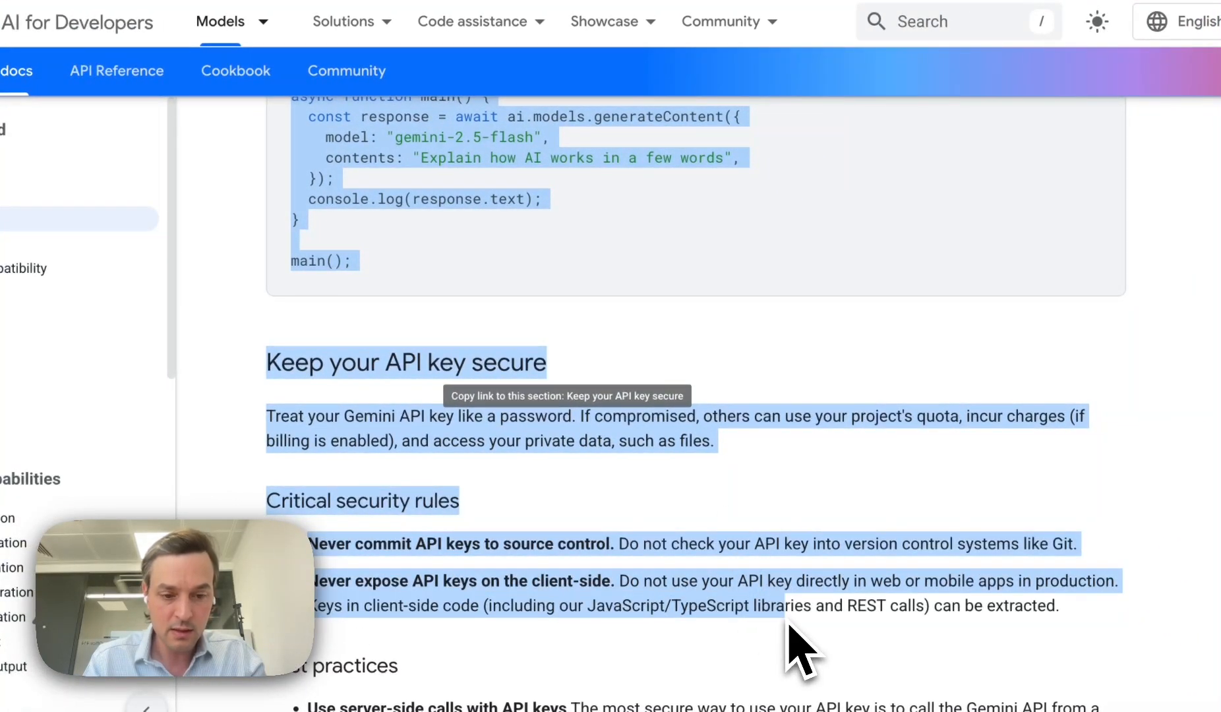
key(super+c)
click(267, 40)
Step: Paste the API-key guidance after the audio text in the documentation
key(super+v)
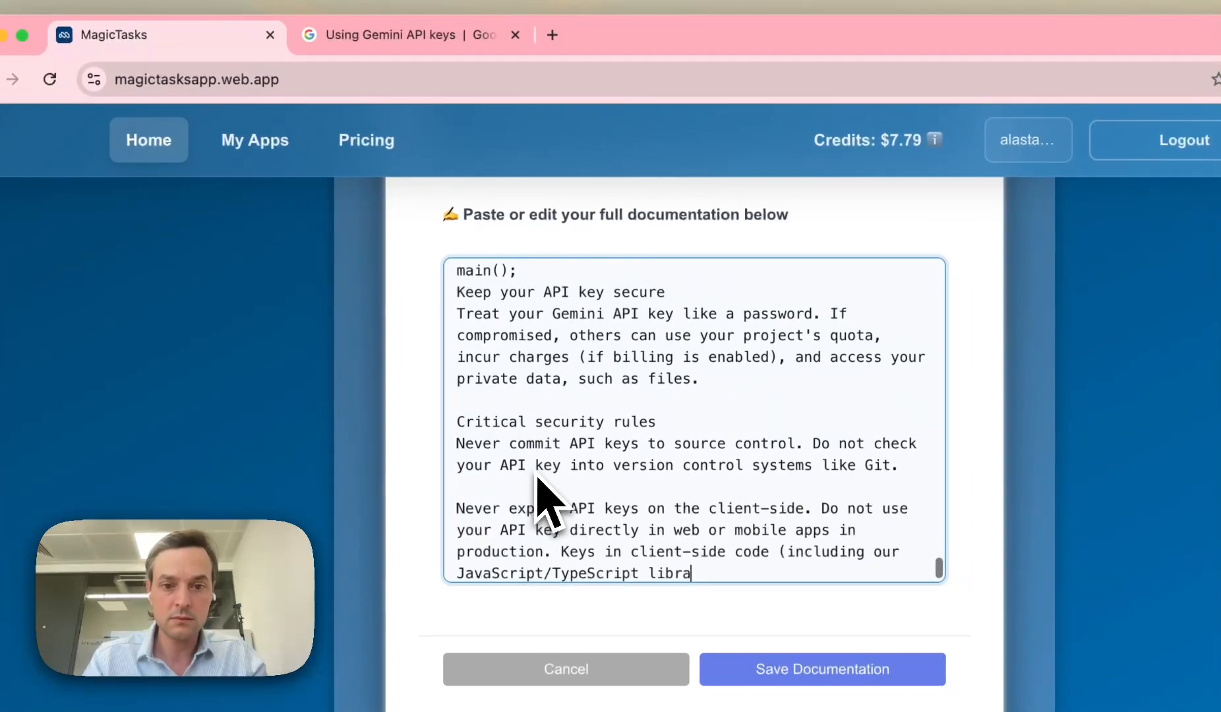
click(421, 40)
mouse_move(464, 124)
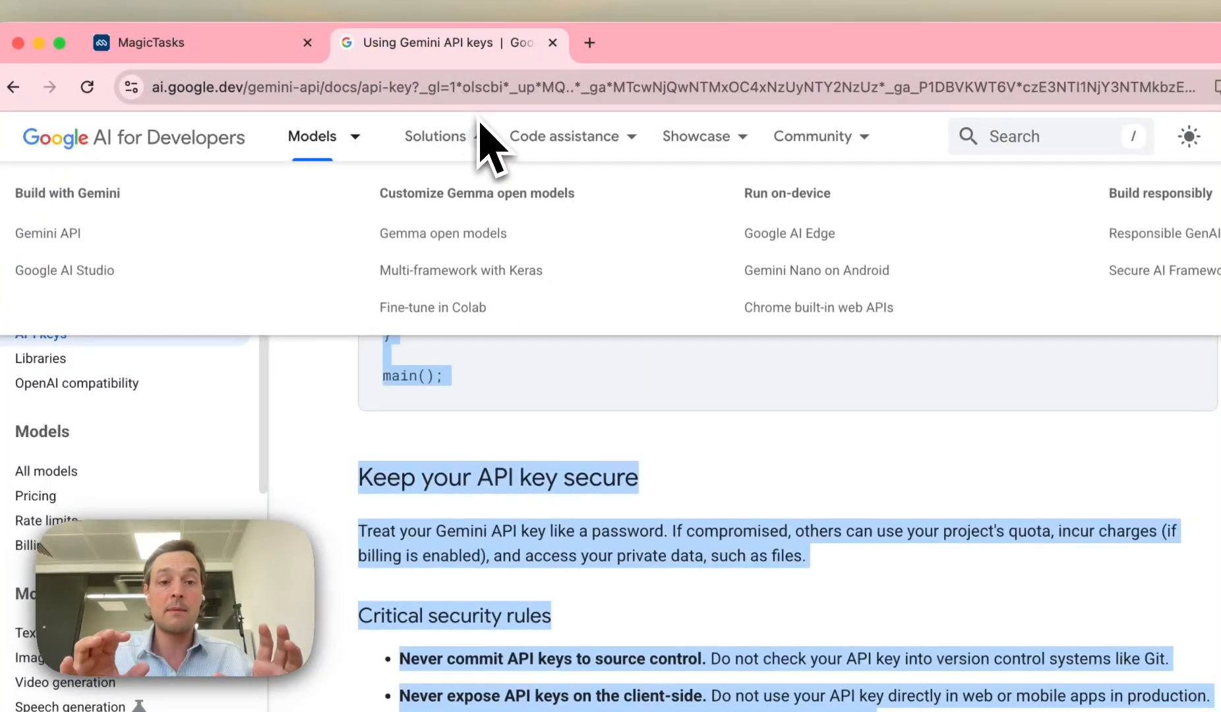
click(217, 45)
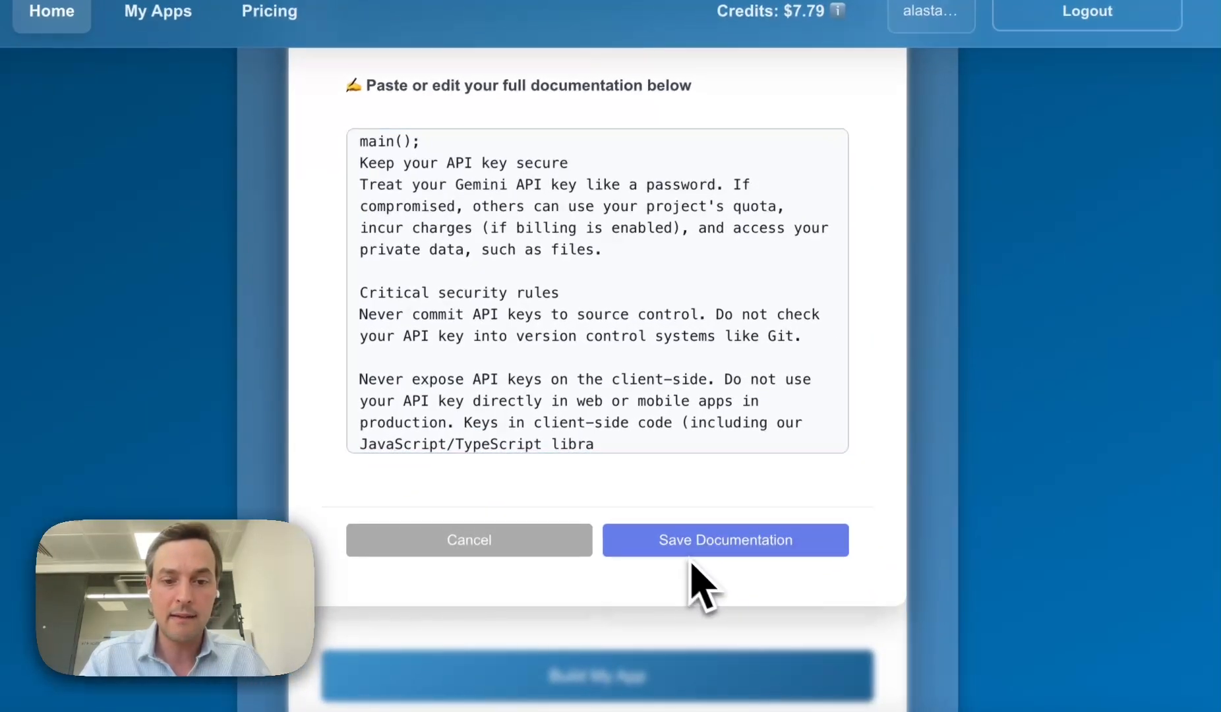
Step: Save the documentation and start building transcribe-pdf-4
click(689, 550)
scroll(685, 586, down, 1)
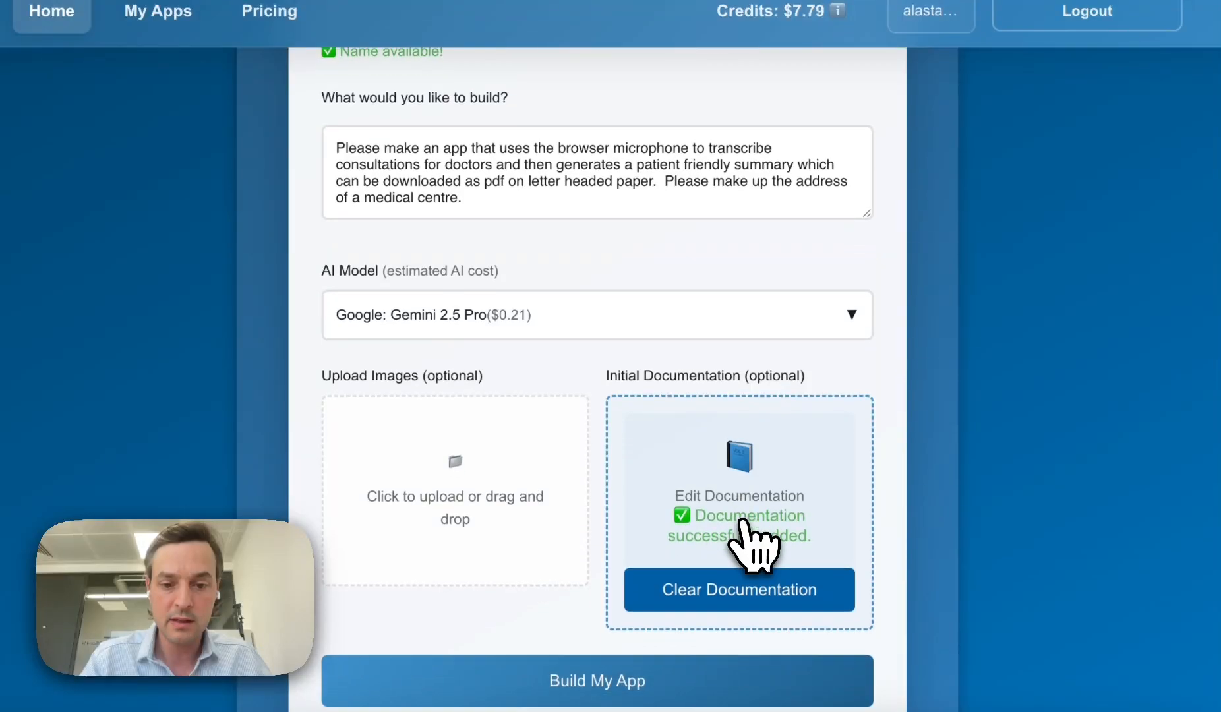
click(623, 652)
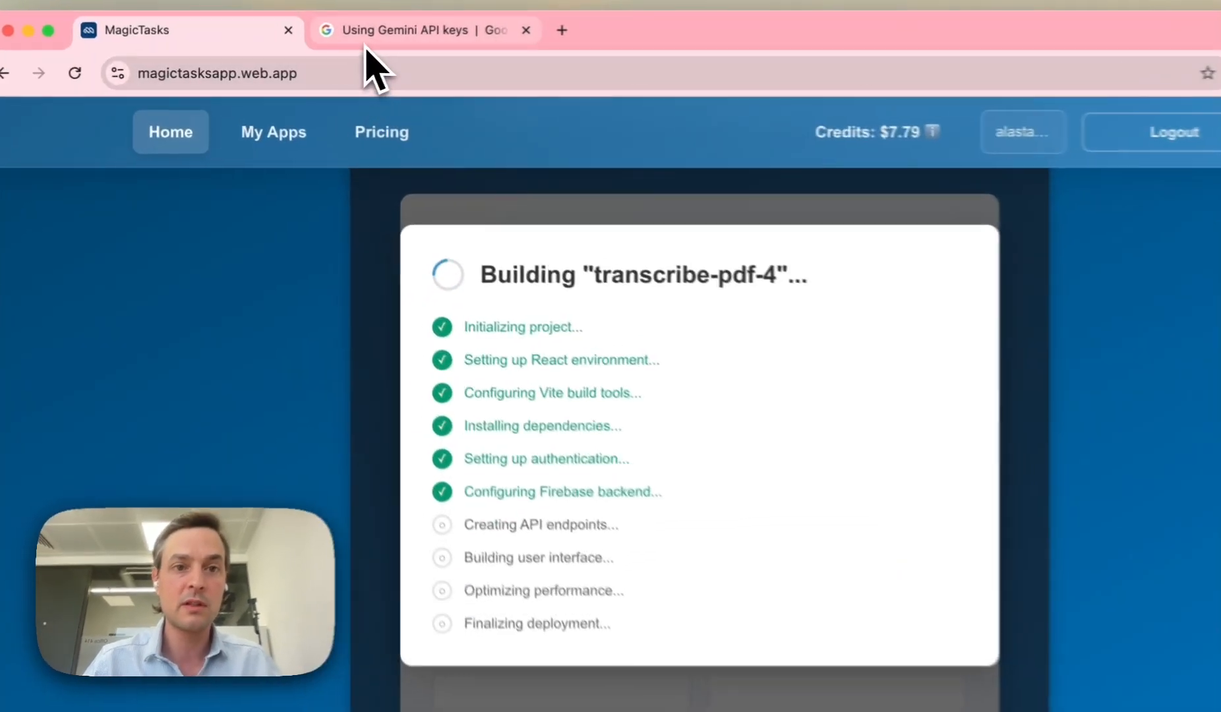
Step: Compare the Python, Go, Java, REST and JavaScript samples for passing the API key, ending on JavaScript
click(336, 41)
scroll(516, 350, up, 5)
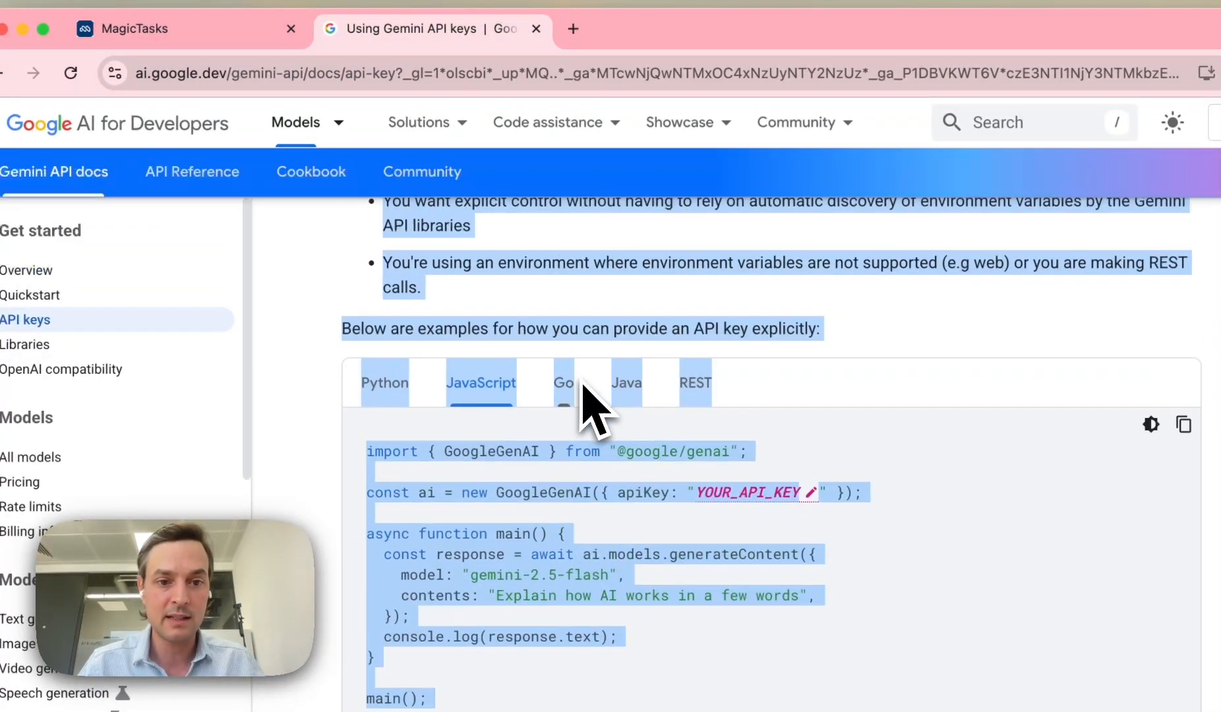
click(531, 338)
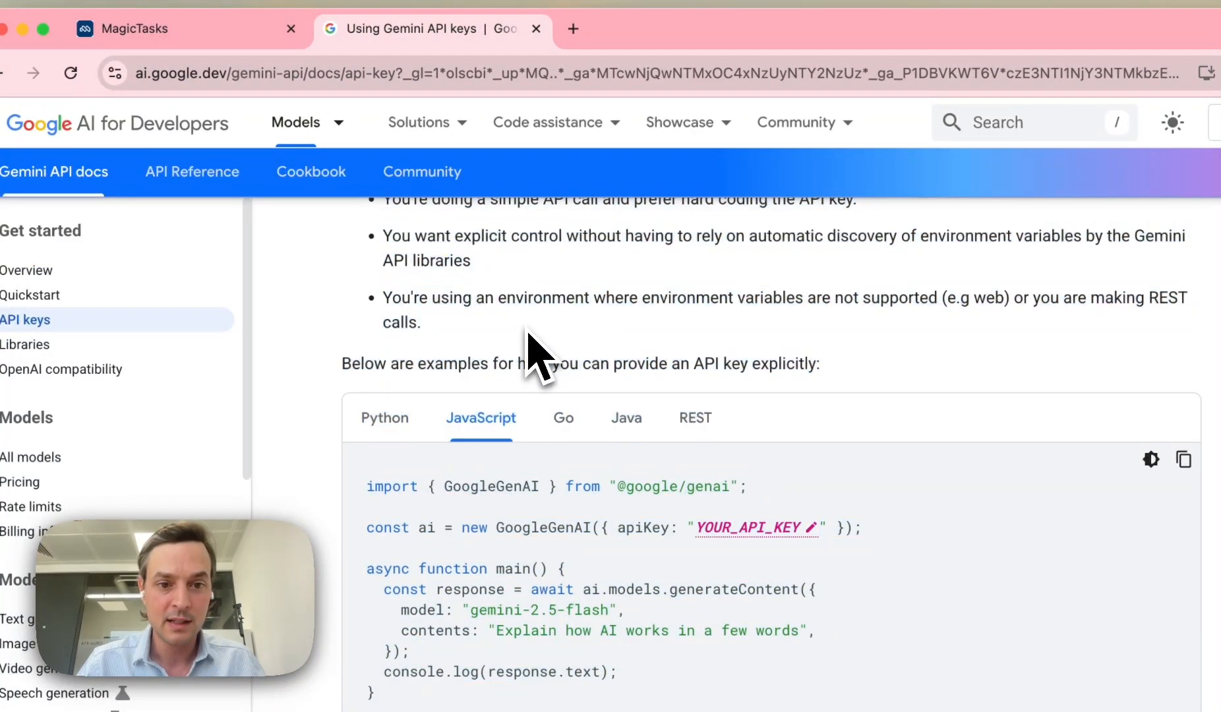
click(387, 419)
click(558, 425)
click(629, 425)
click(695, 421)
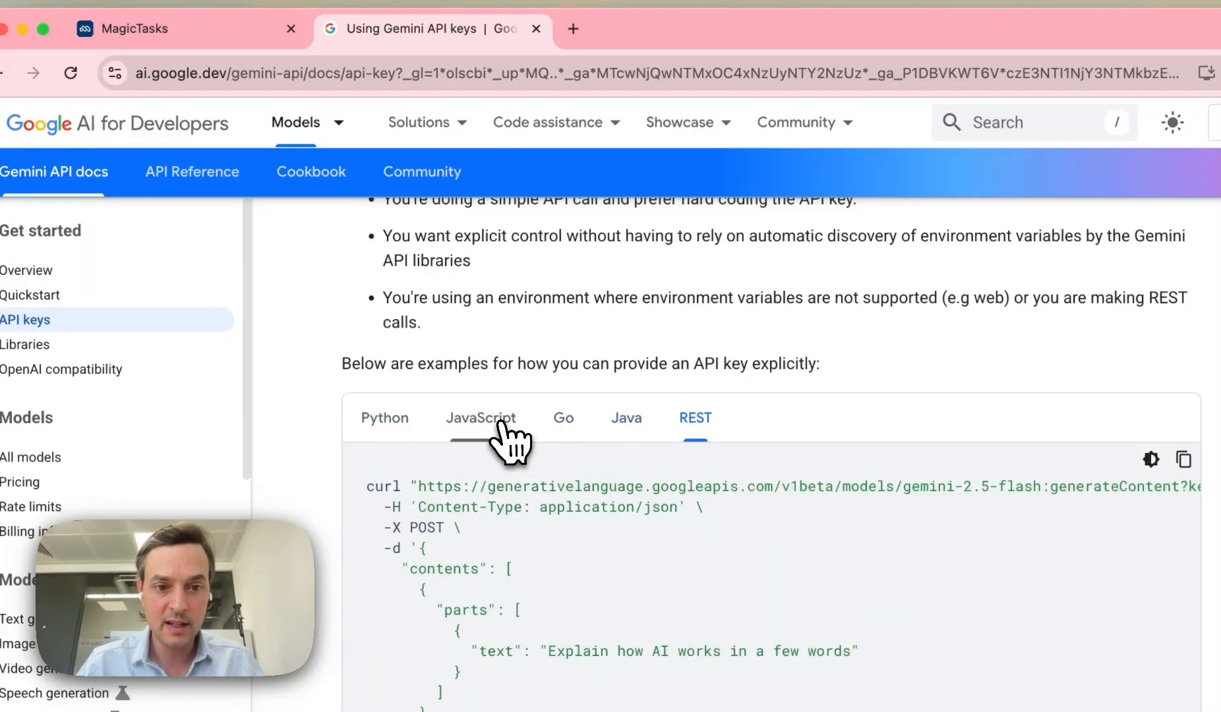
click(509, 425)
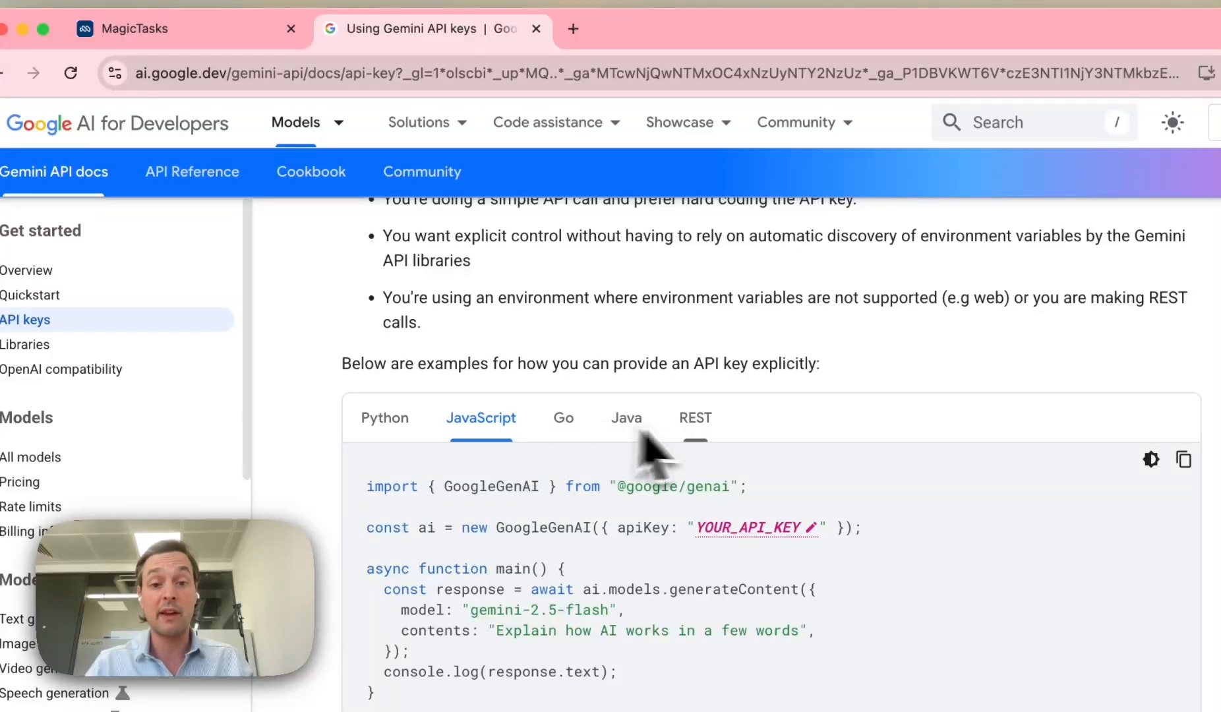
click(697, 422)
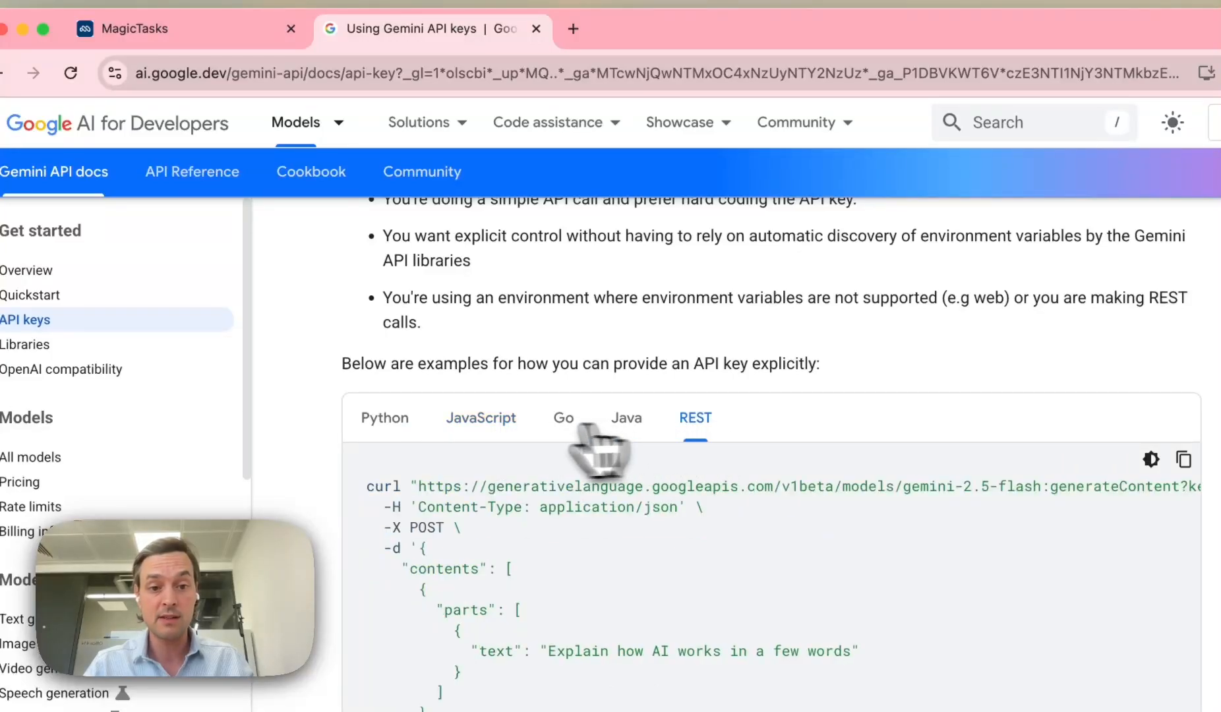
click(504, 429)
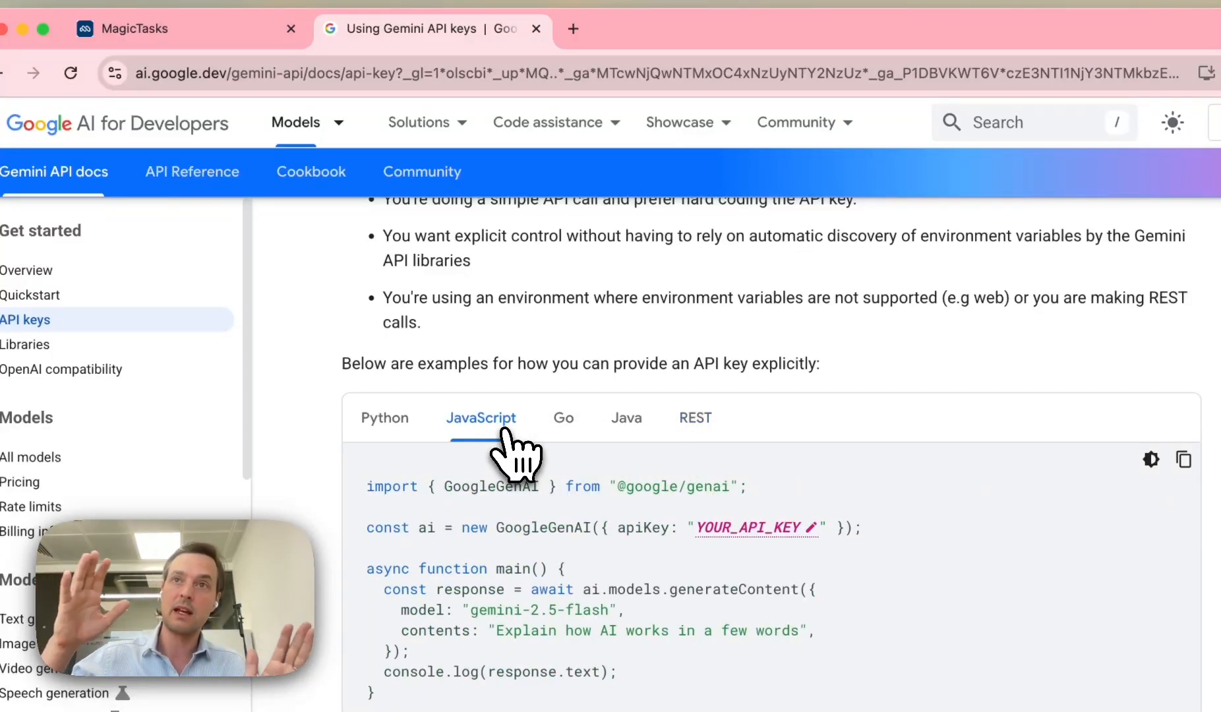
click(186, 35)
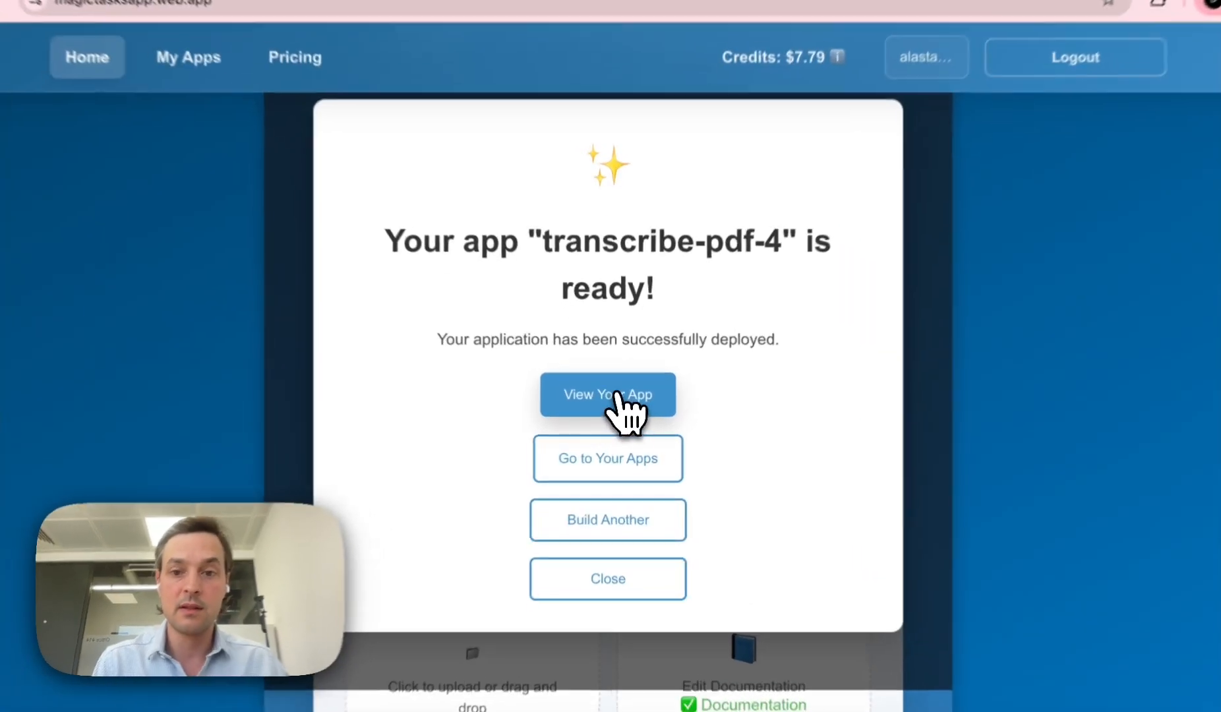
Step: Open the deployed transcribe-pdf-4 app from the deployment-ready dialog
click(616, 403)
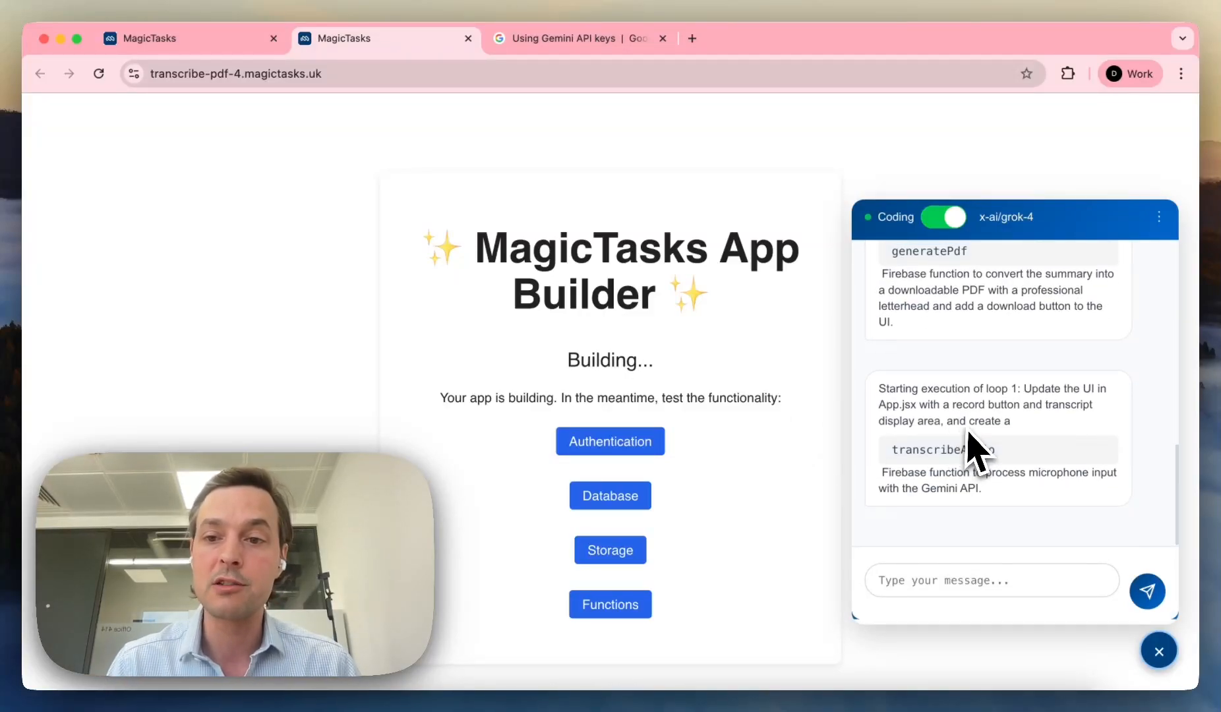
Step: Read through the assistant's three-loop plan for transcription, summary and PDF in the chat panel
scroll(974, 448, up, 10)
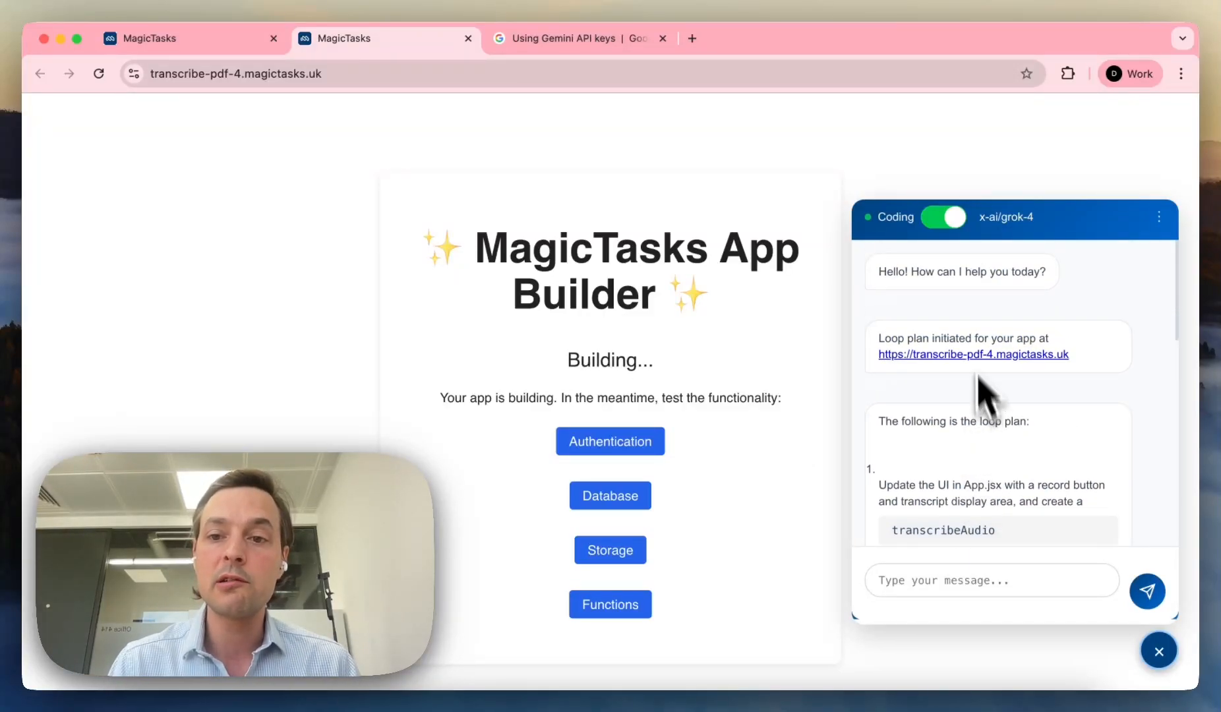
scroll(1001, 329, down, 5)
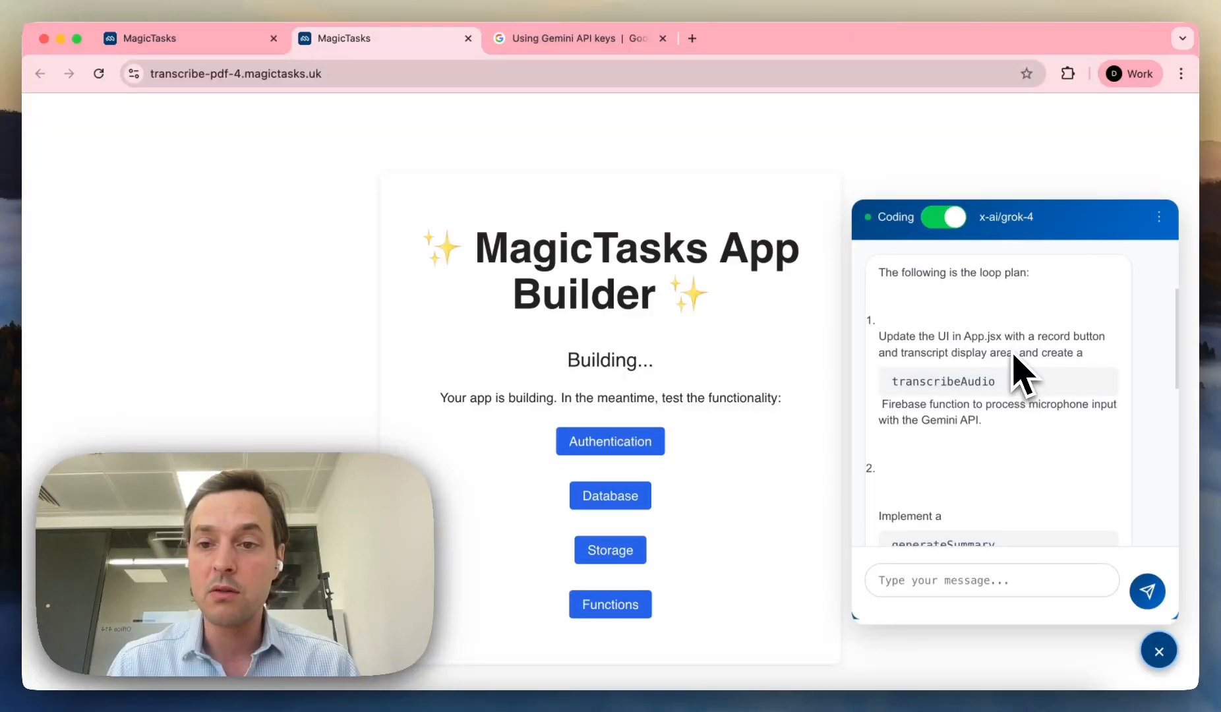
scroll(1015, 369, down, 1)
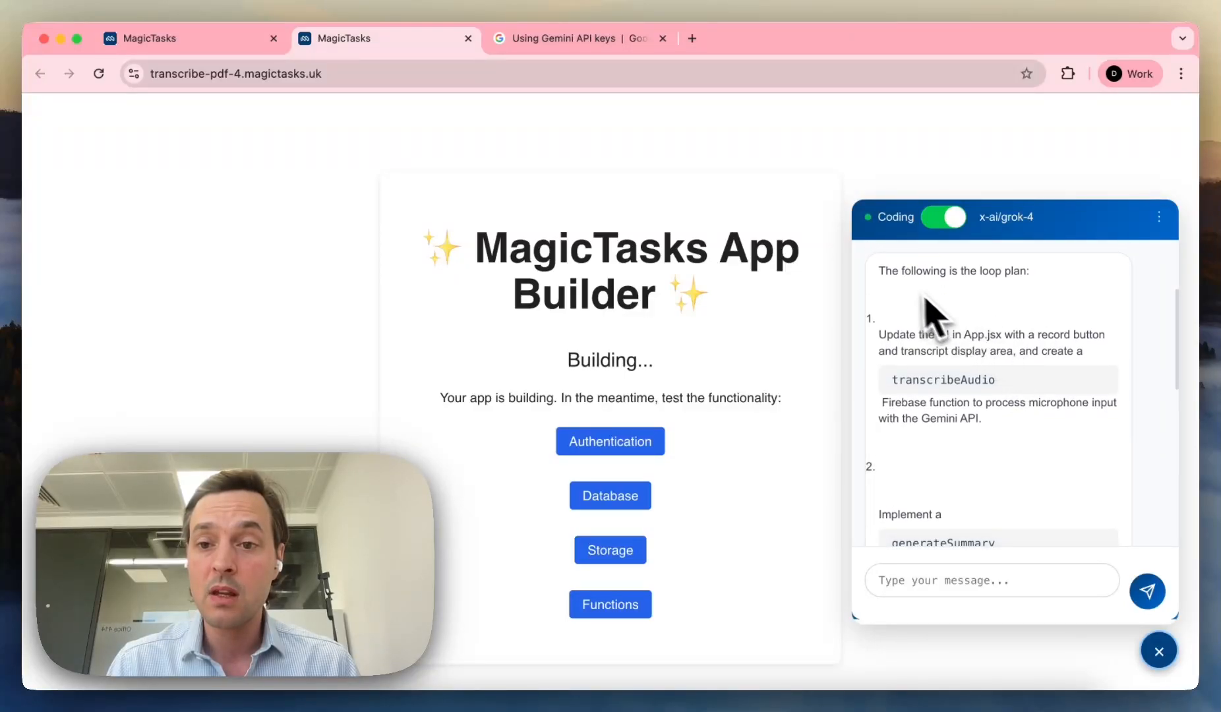
scroll(954, 308, up, 3)
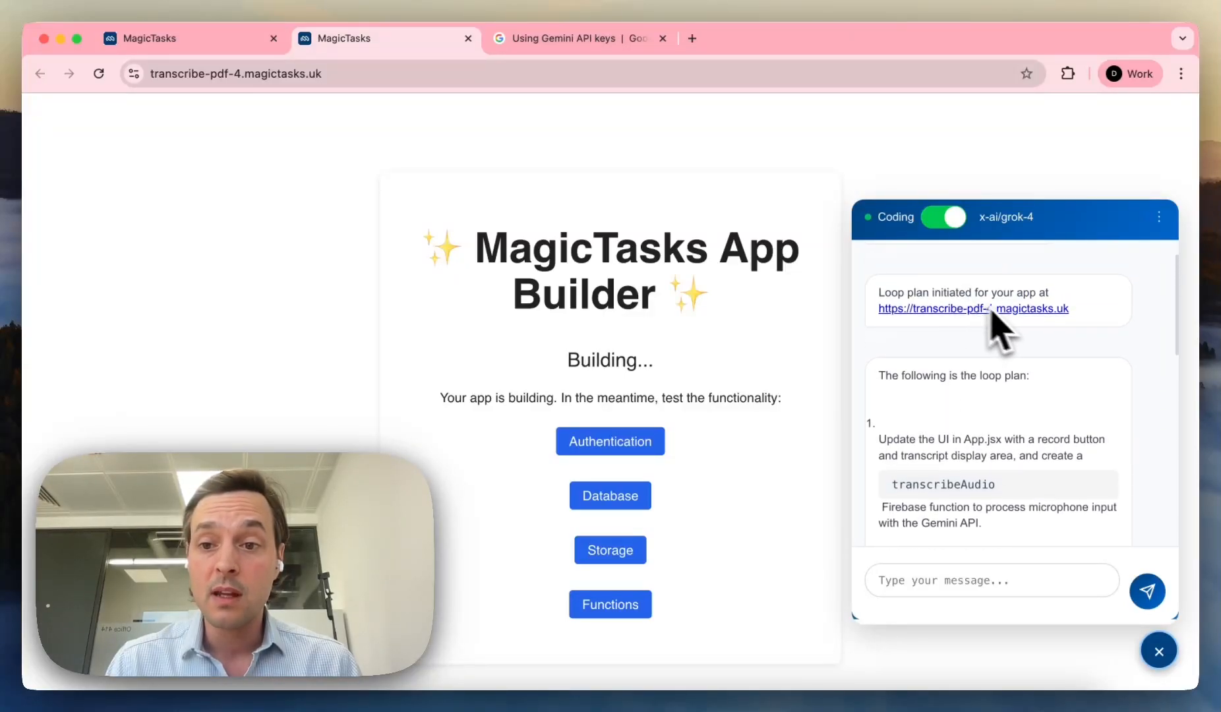
scroll(1002, 374, down, 2)
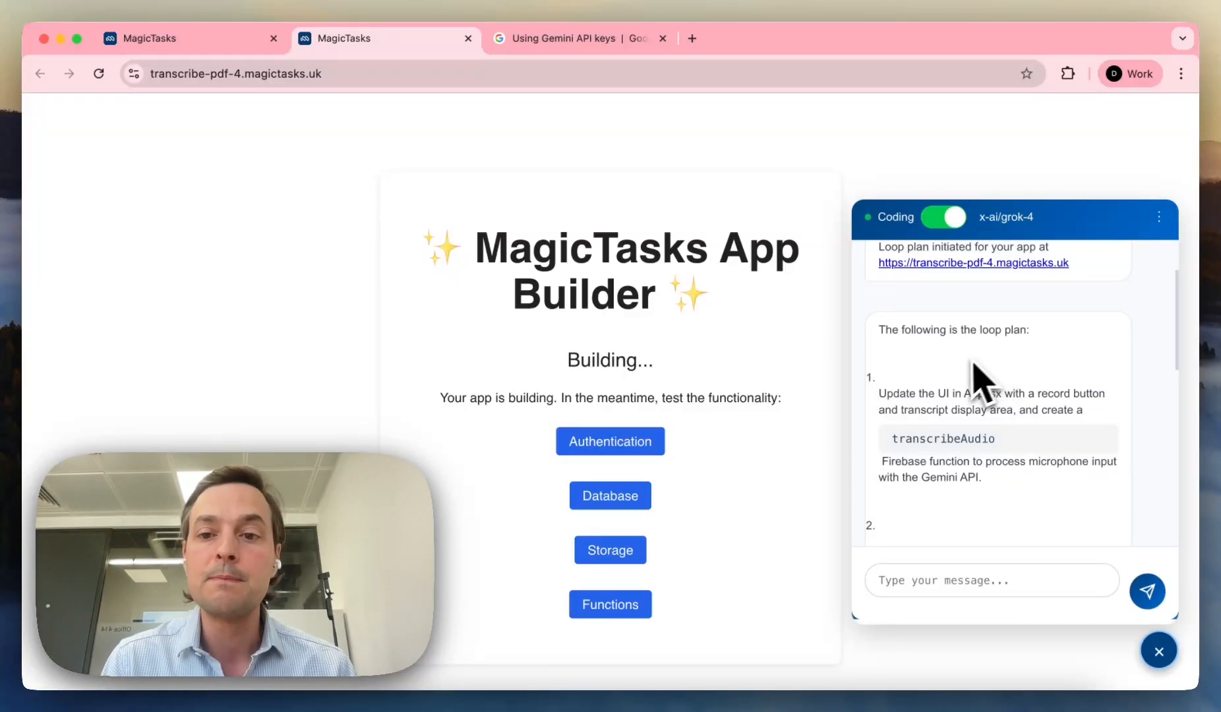
scroll(967, 384, down, 2)
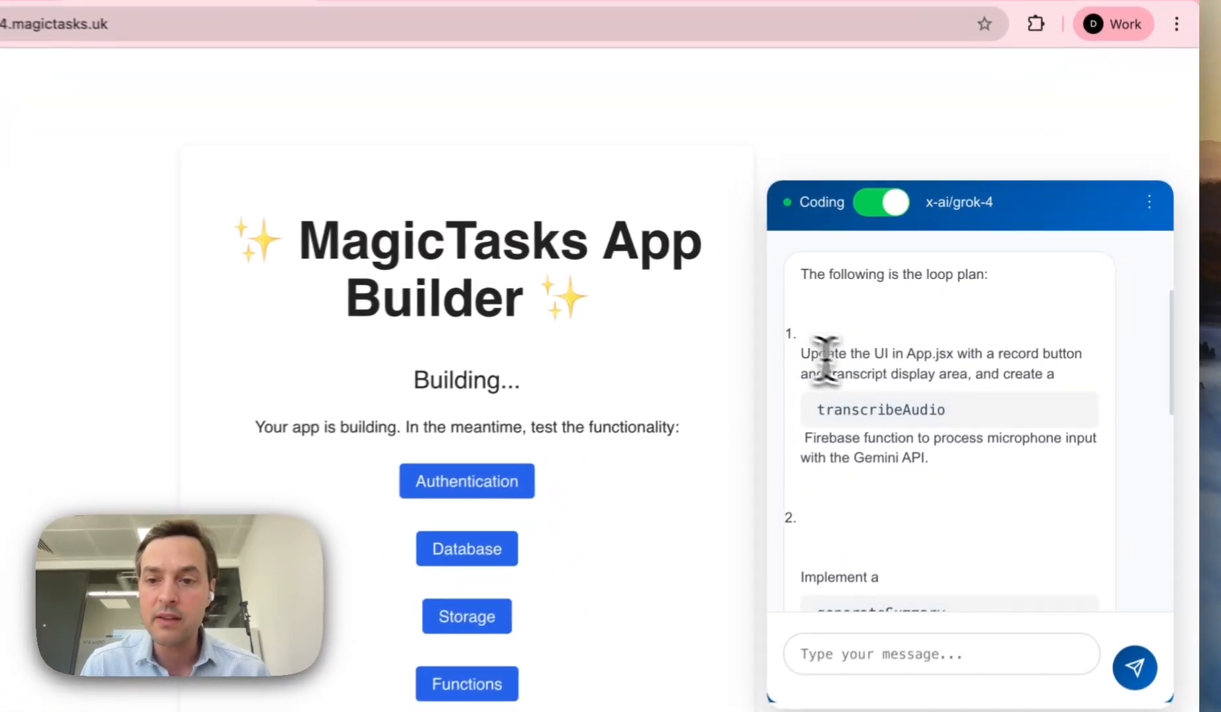
drag(880, 343, 936, 344)
click(936, 344)
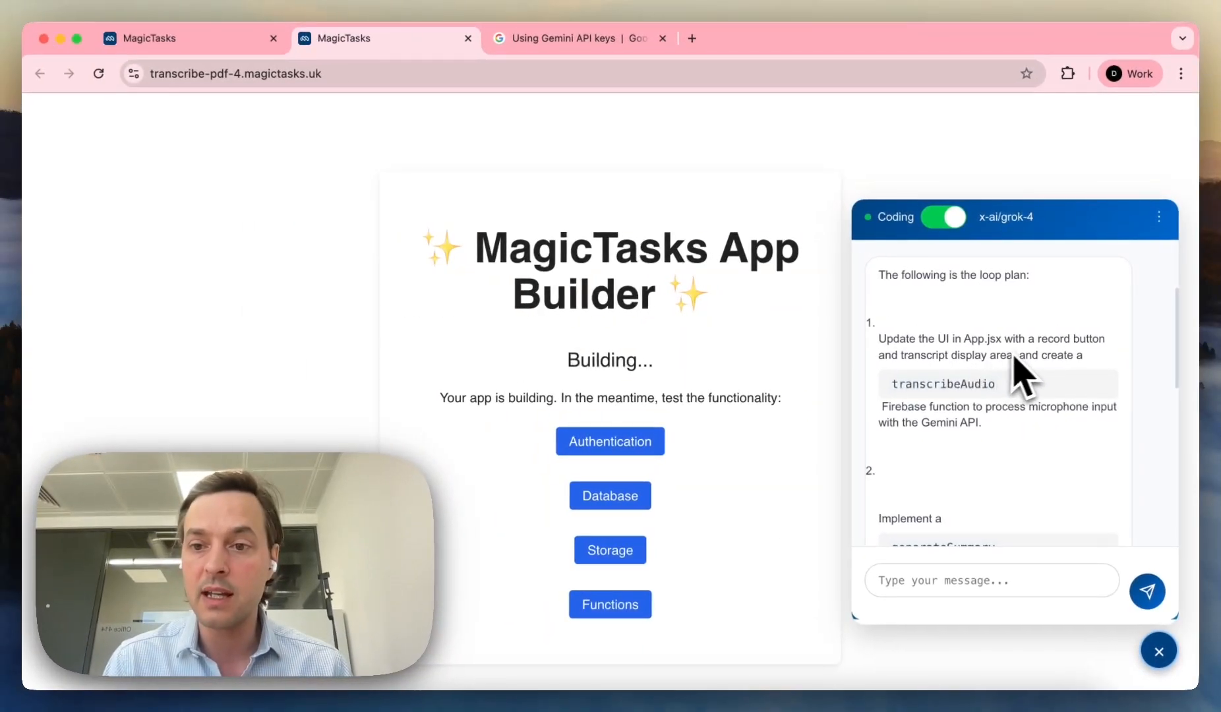
scroll(1025, 356, down, 2)
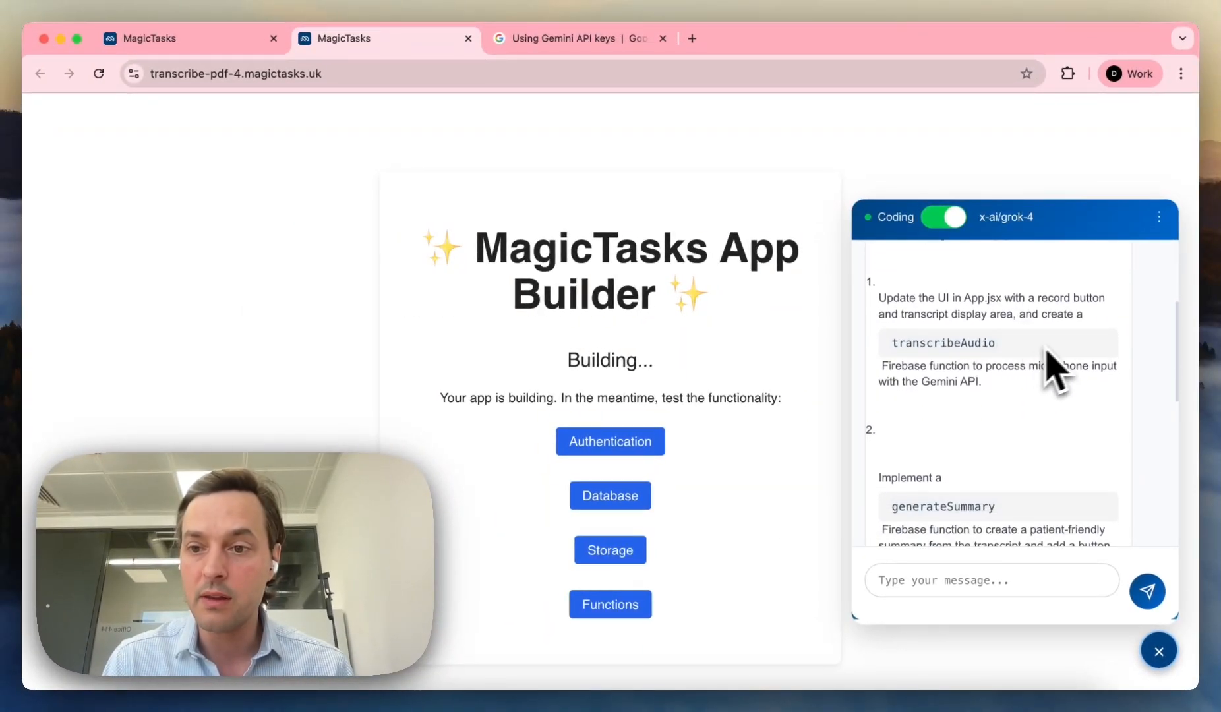
scroll(1028, 310, down, 2)
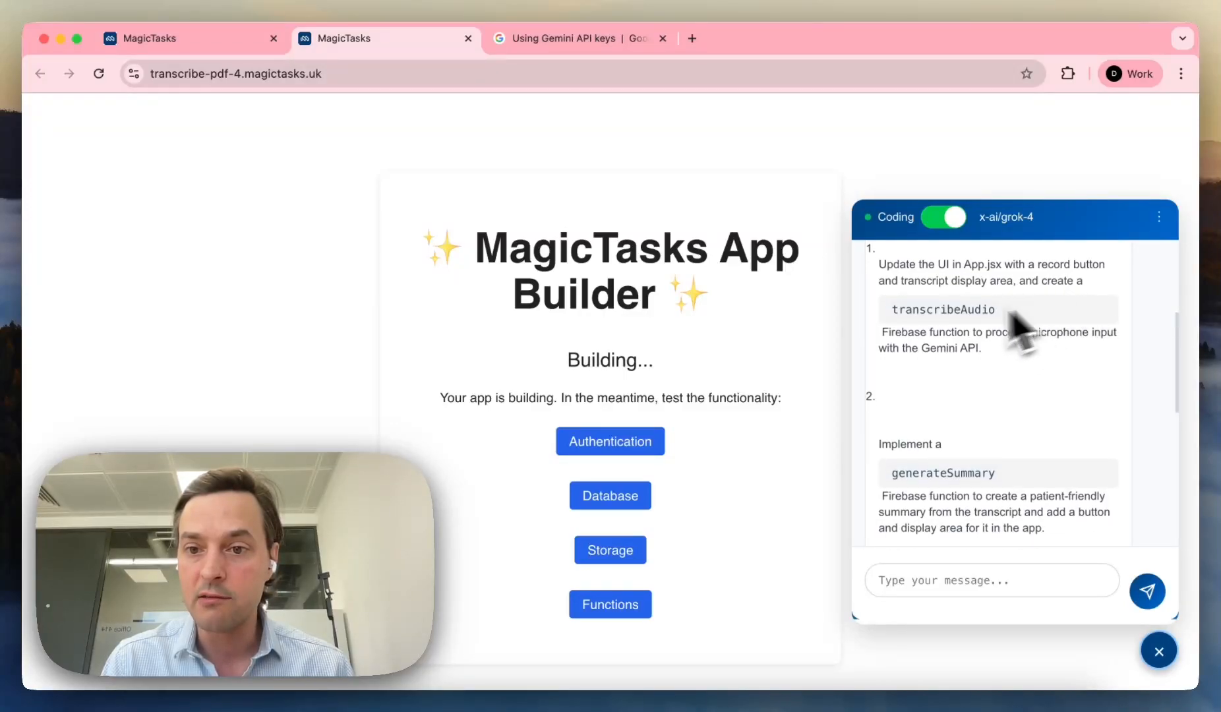
scroll(996, 349, down, 4)
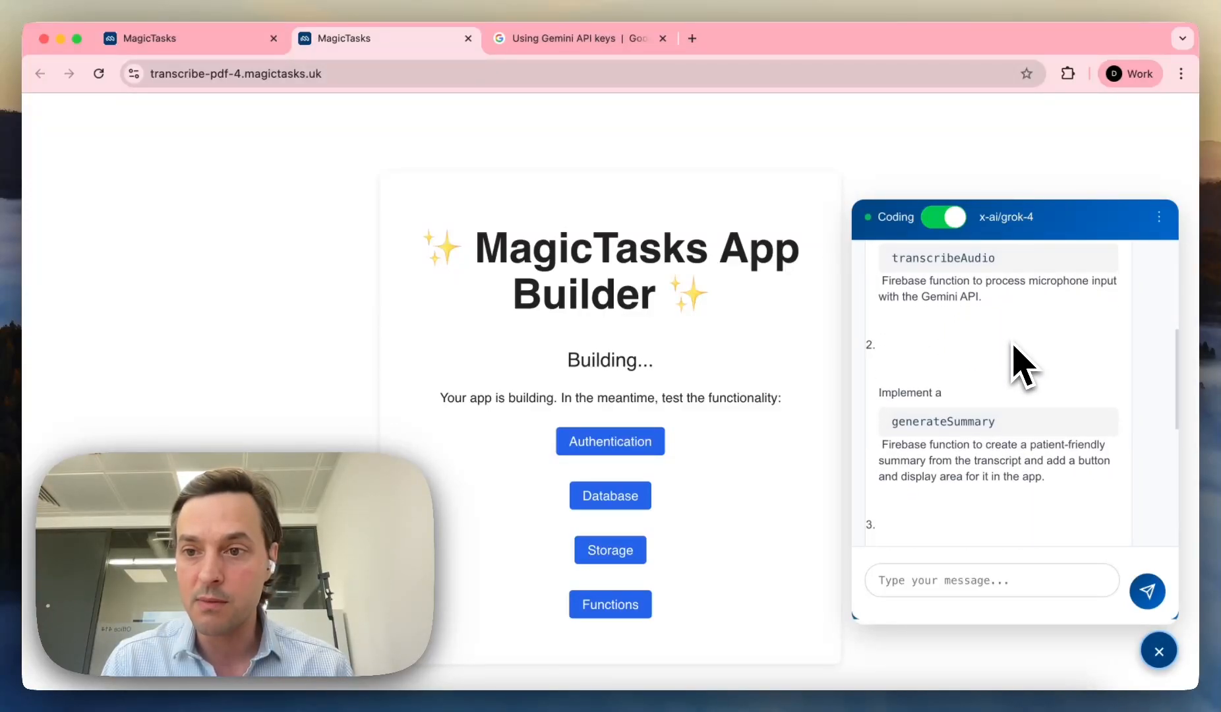
scroll(1015, 363, down, 3)
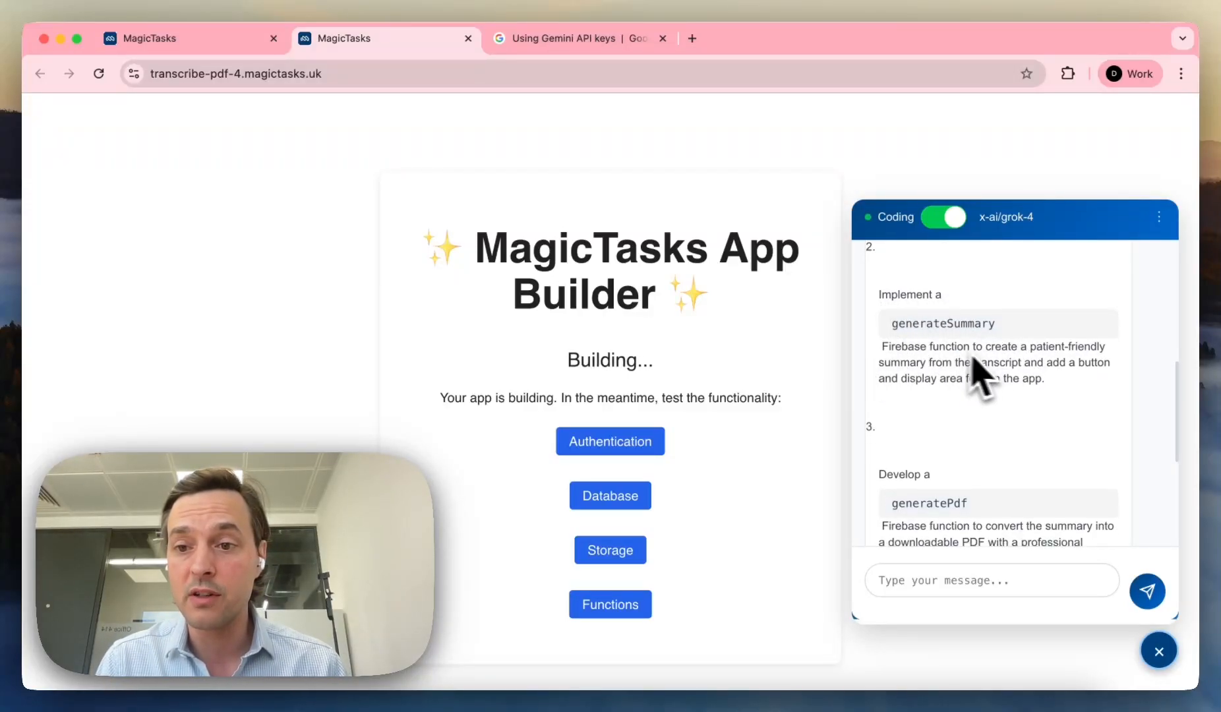
scroll(1029, 383, down, 5)
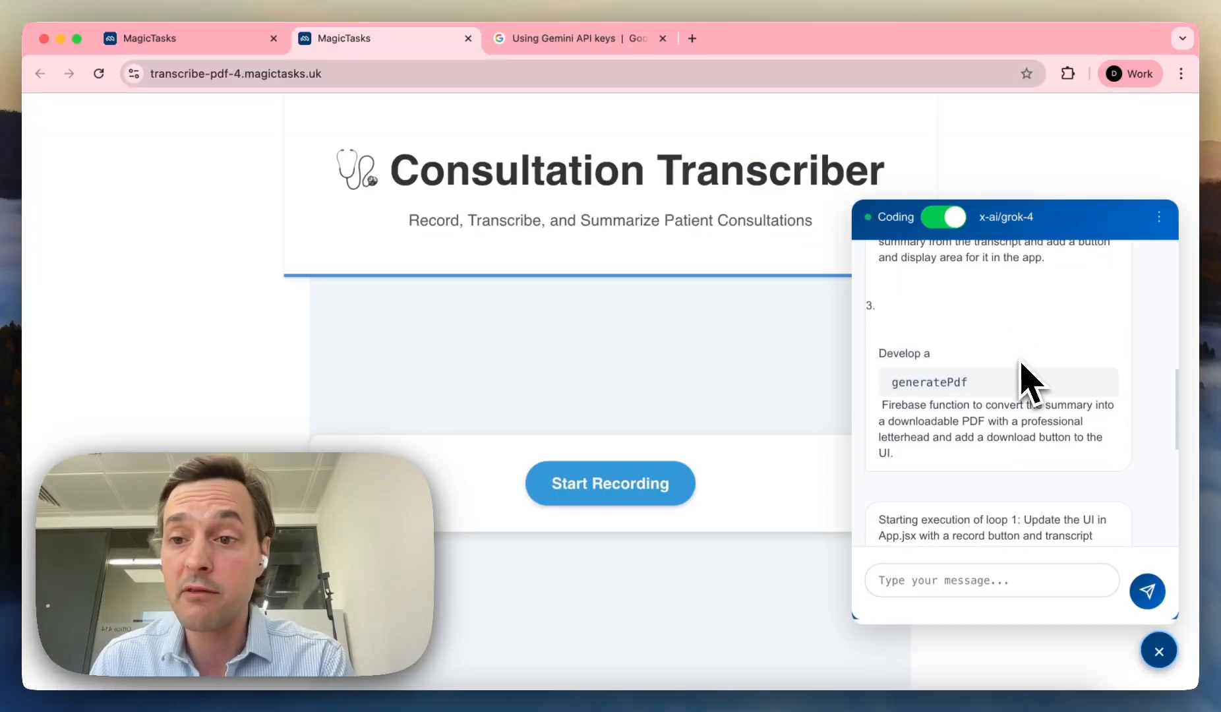
Step: Find the assistant's GEMINI_API_KEY request in the chat and place the cursor in the message box
scroll(1029, 383, up, 10)
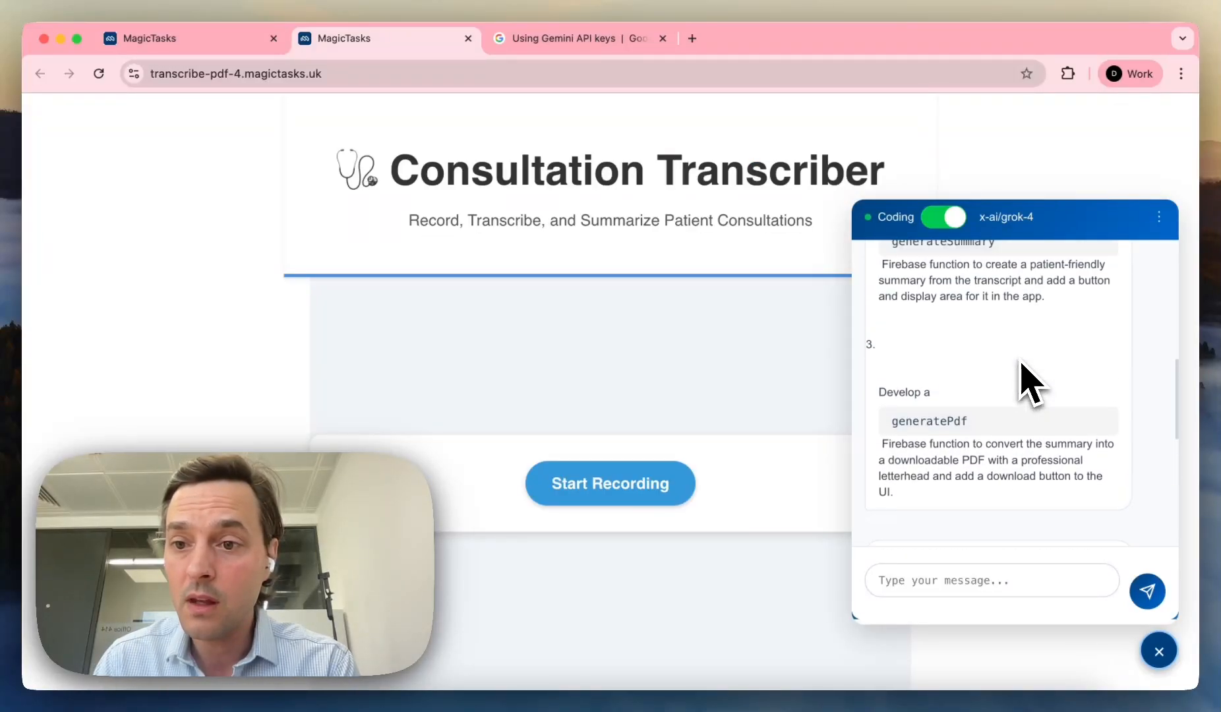
scroll(1029, 382, up, 4)
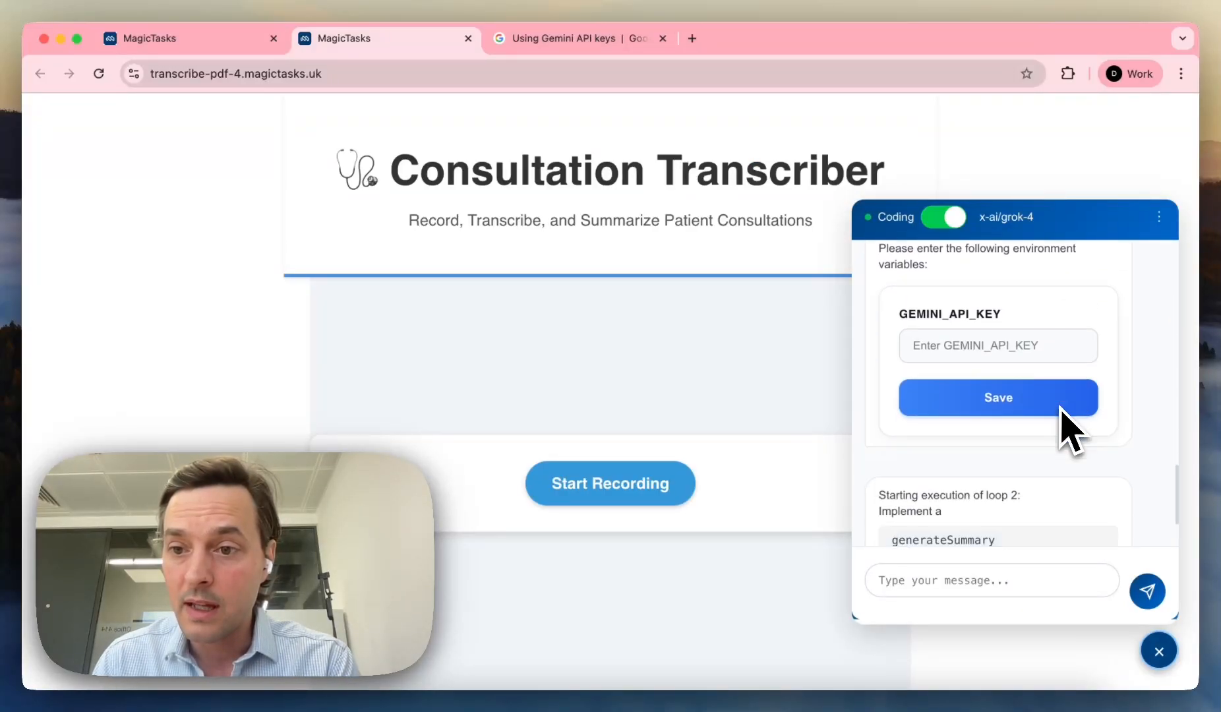
scroll(1061, 428, up, 5)
scroll(1068, 429, up, 6)
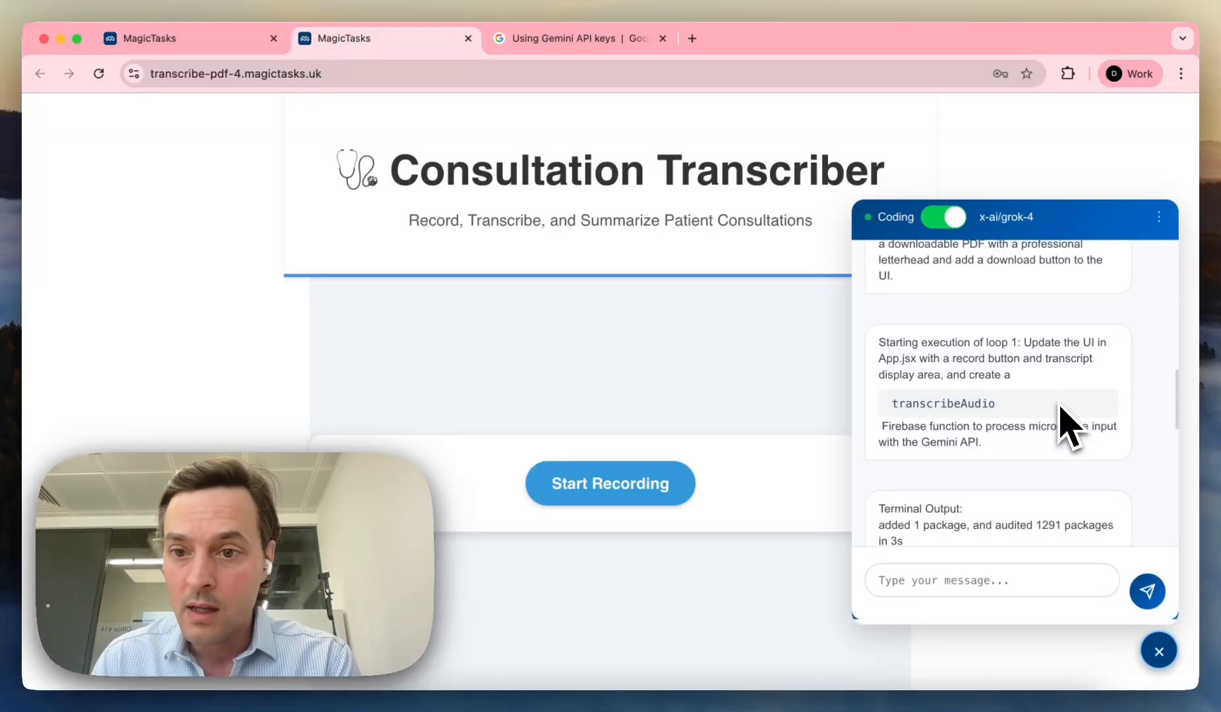
scroll(923, 306, up, 1)
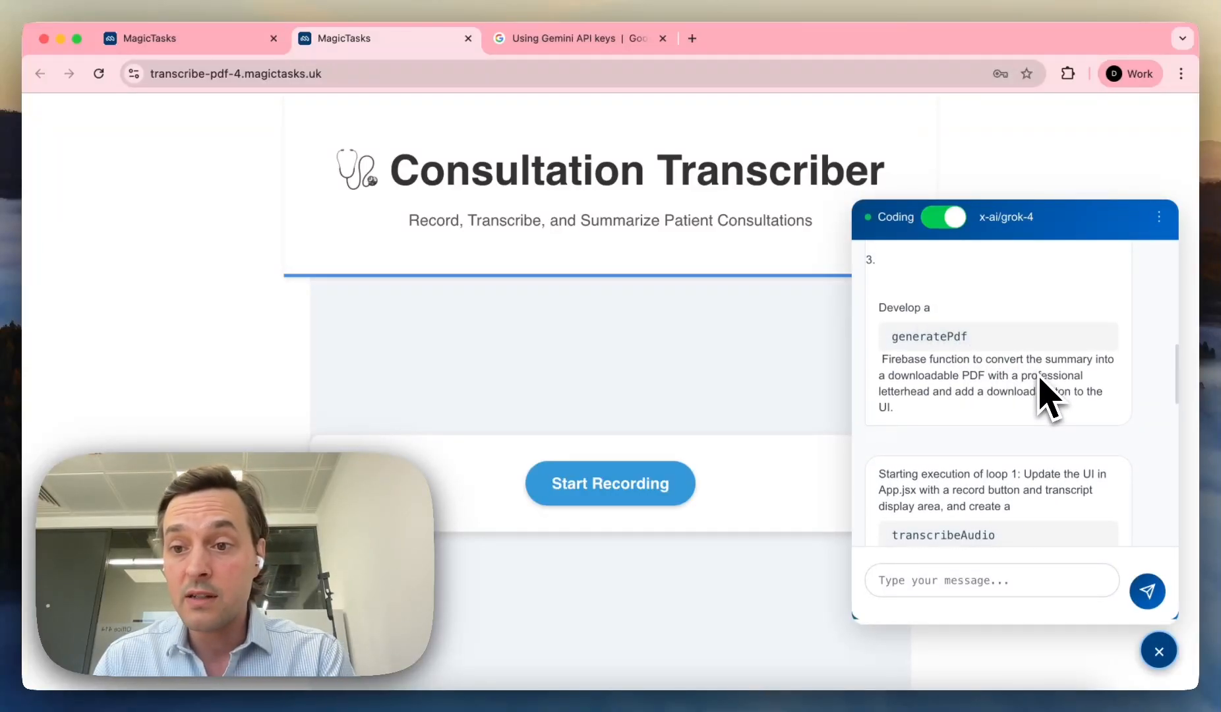
scroll(1048, 396, down, 2)
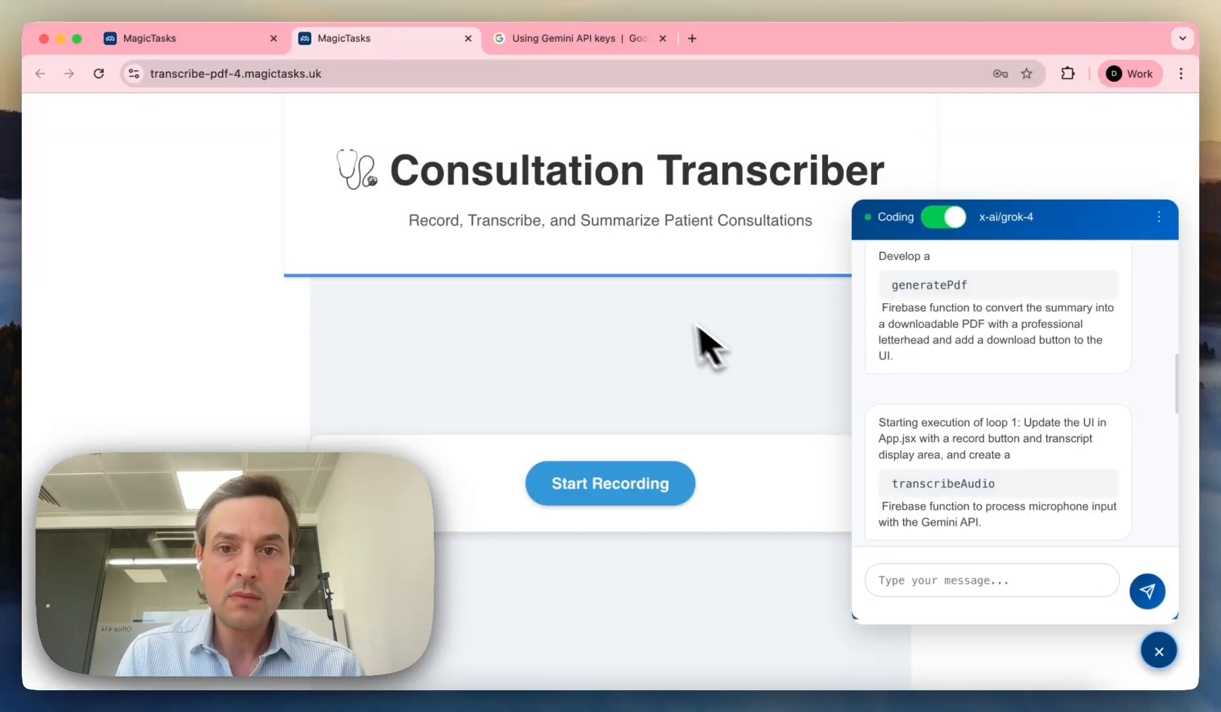
scroll(1015, 490, down, 5)
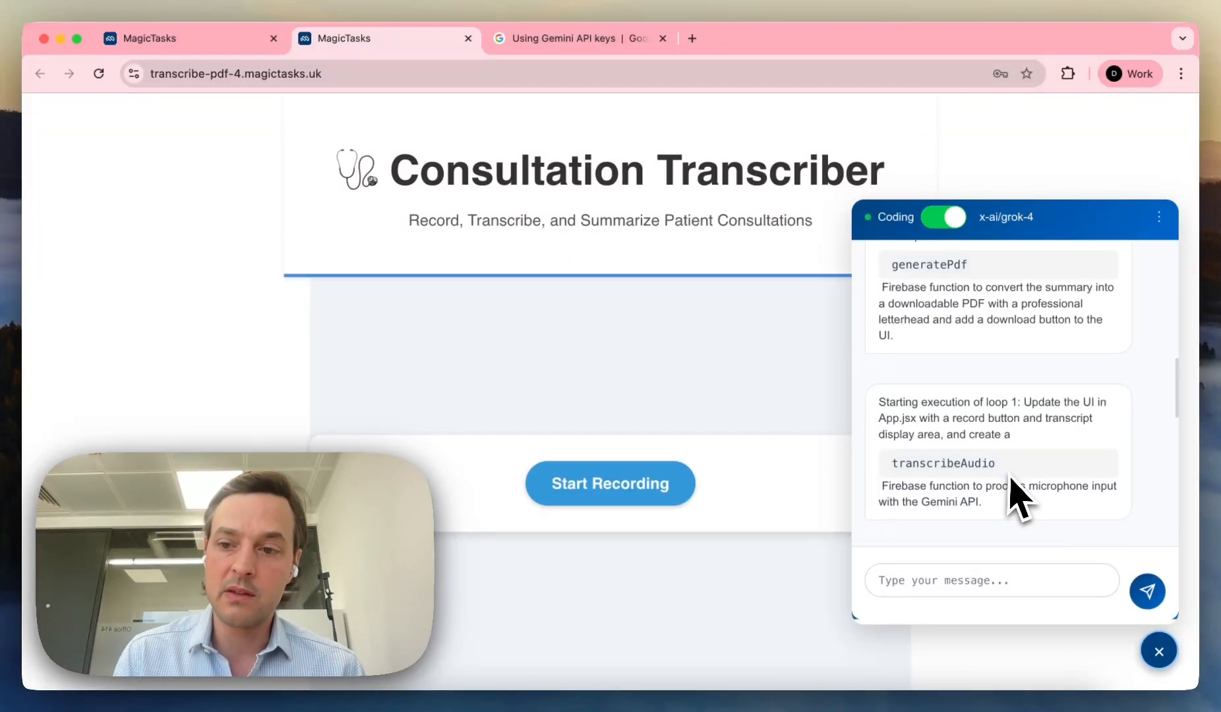
click(1005, 583)
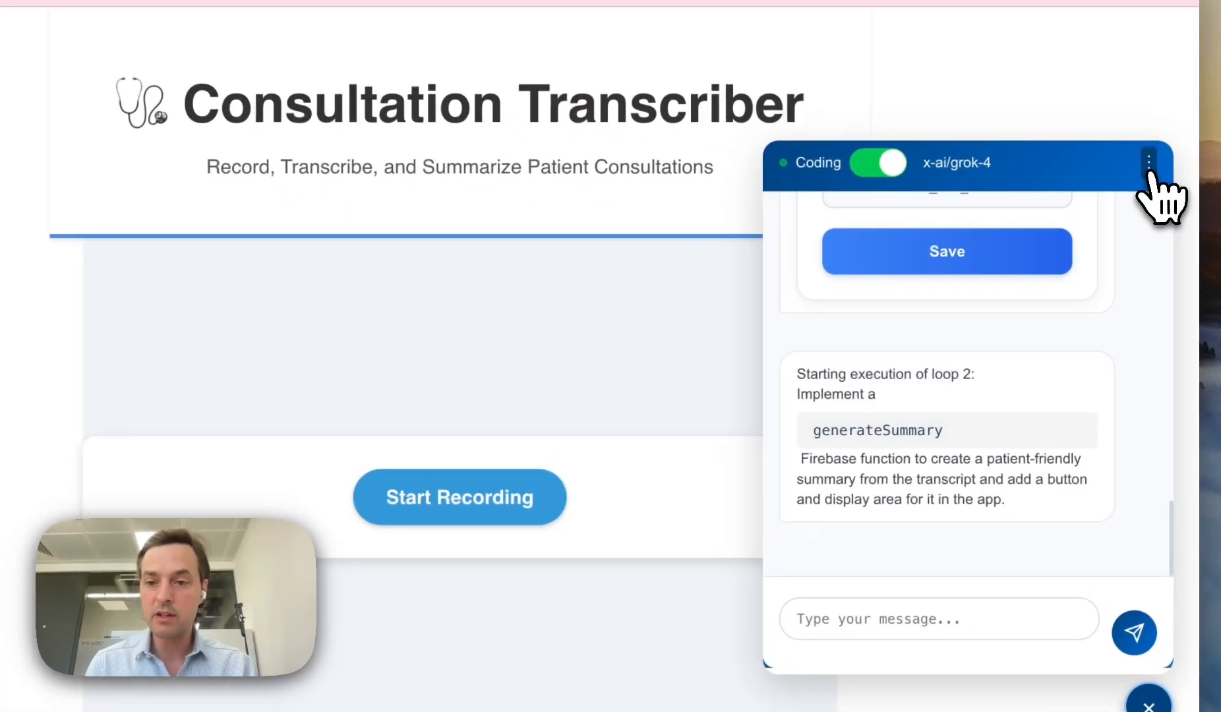
Step: Open the app's Log Viewer with its Backend and Frontend Logs from the chat's options menu
click(1158, 218)
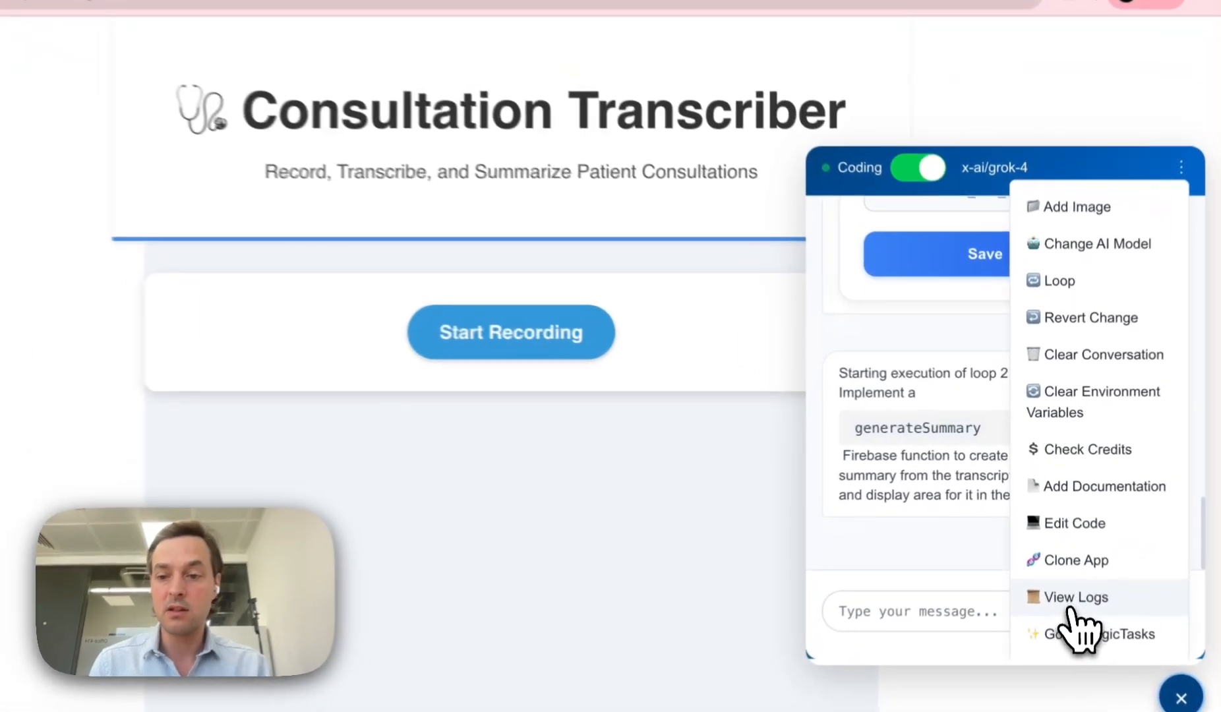
click(1069, 569)
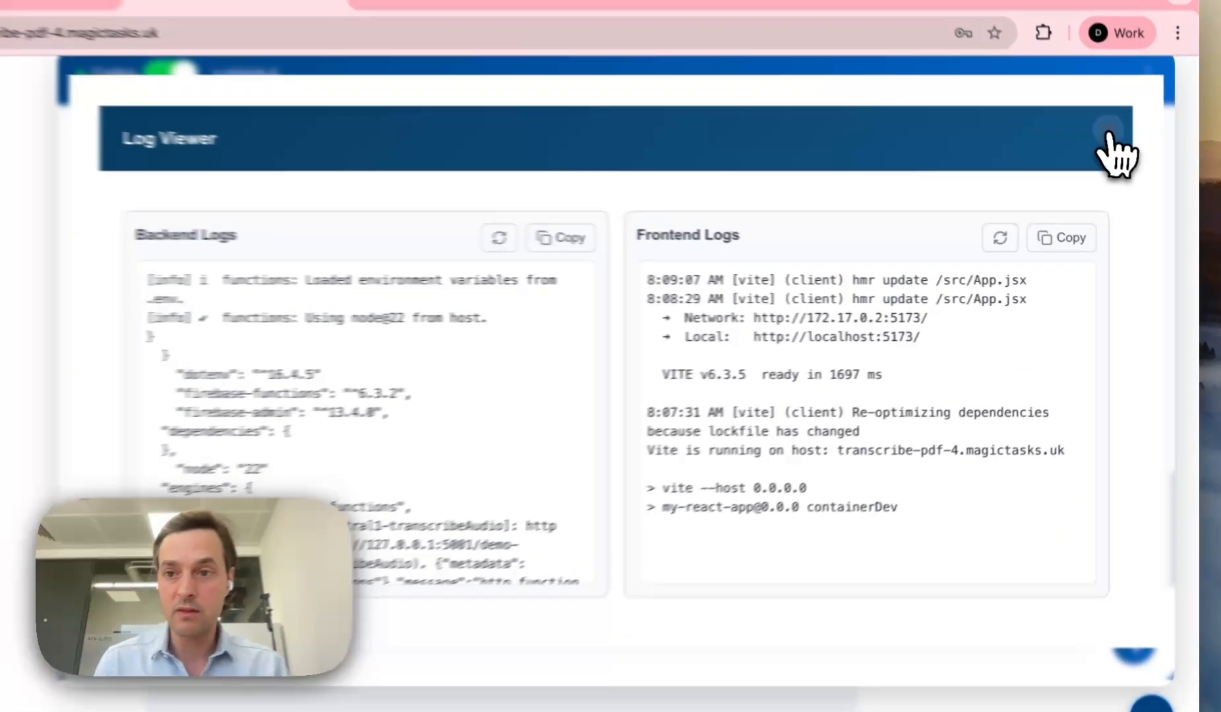
click(1122, 155)
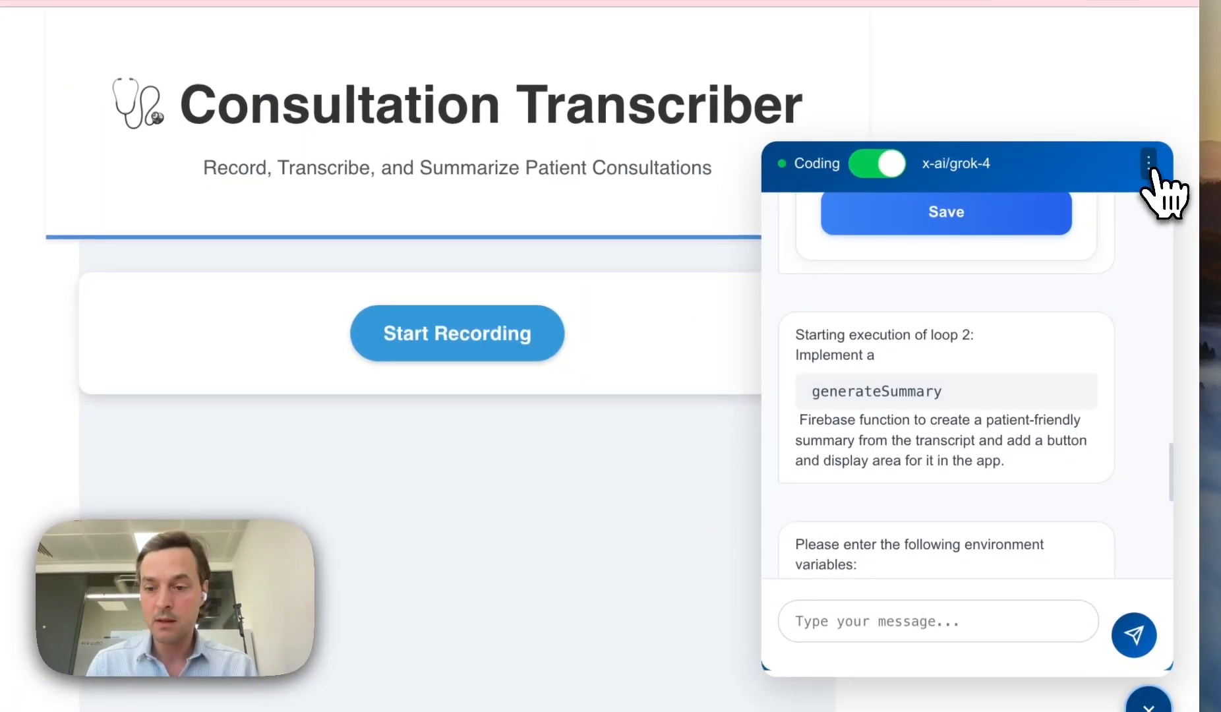
click(1149, 162)
click(1018, 602)
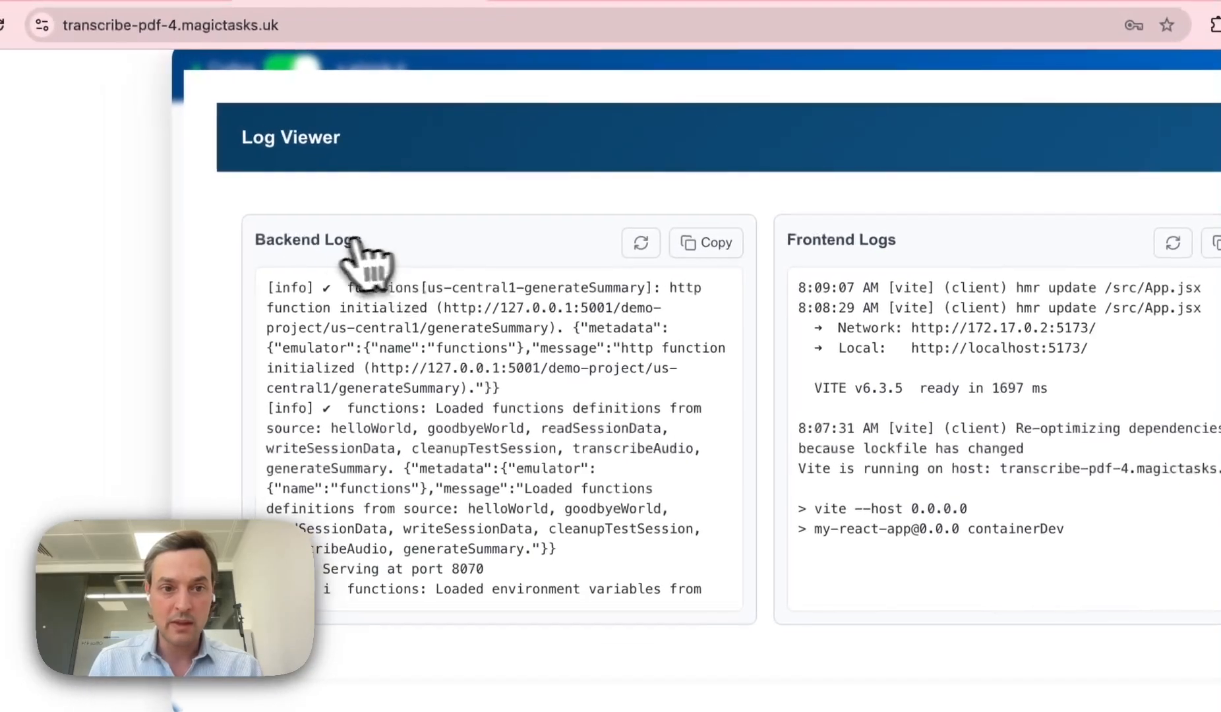
Step: Select the backend log entries from generateSummary loading through 'Serving at port 8070'
mouse_move(274, 288)
mouse_down()
mouse_move(463, 316)
mouse_move(551, 368)
mouse_move(565, 329)
mouse_move(269, 277)
mouse_up()
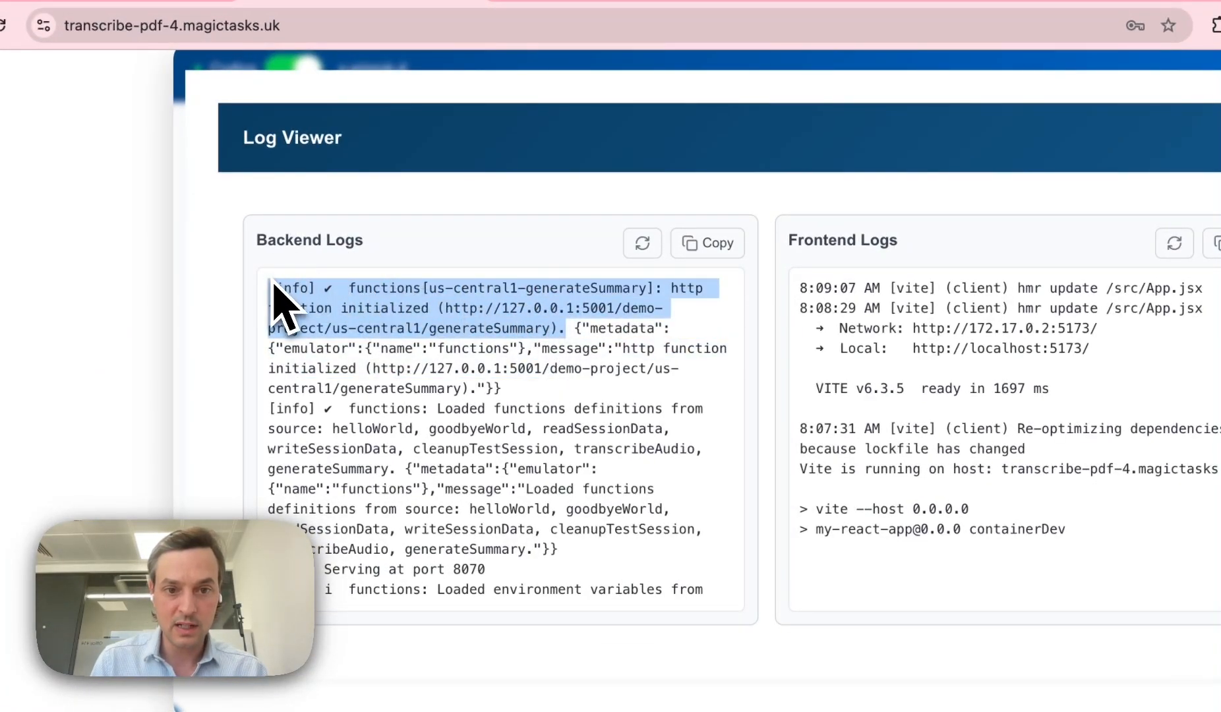
click(559, 330)
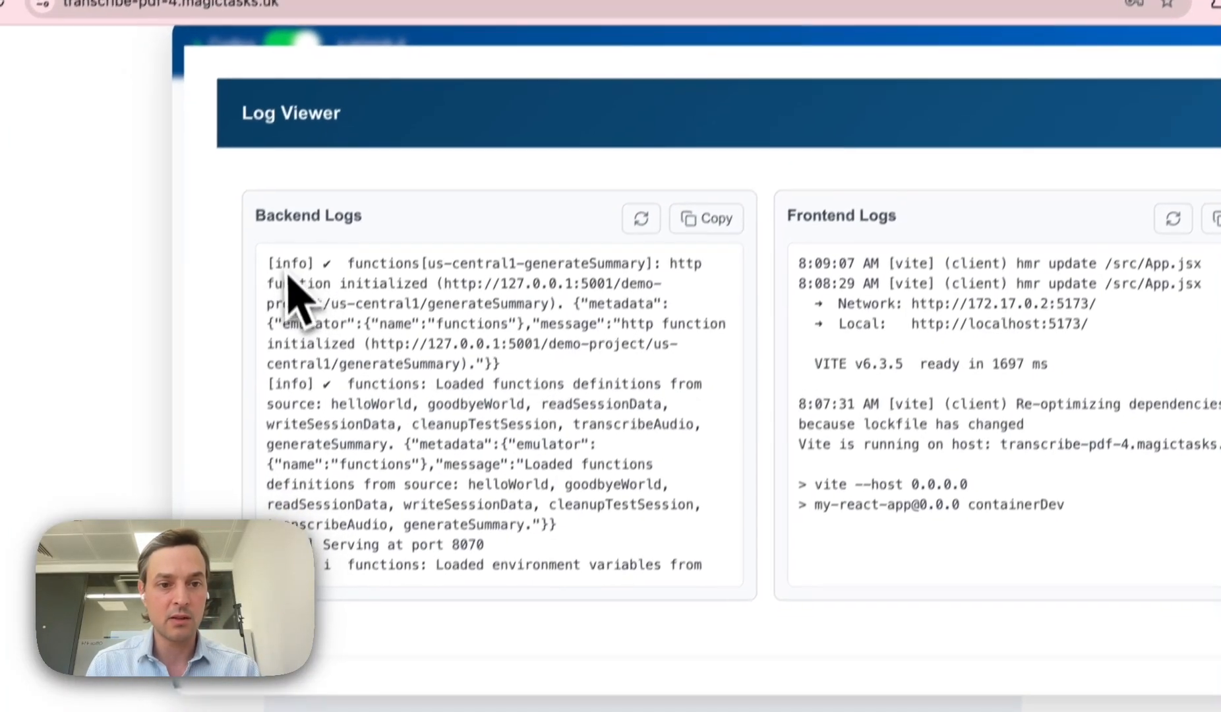
drag(259, 290, 538, 574)
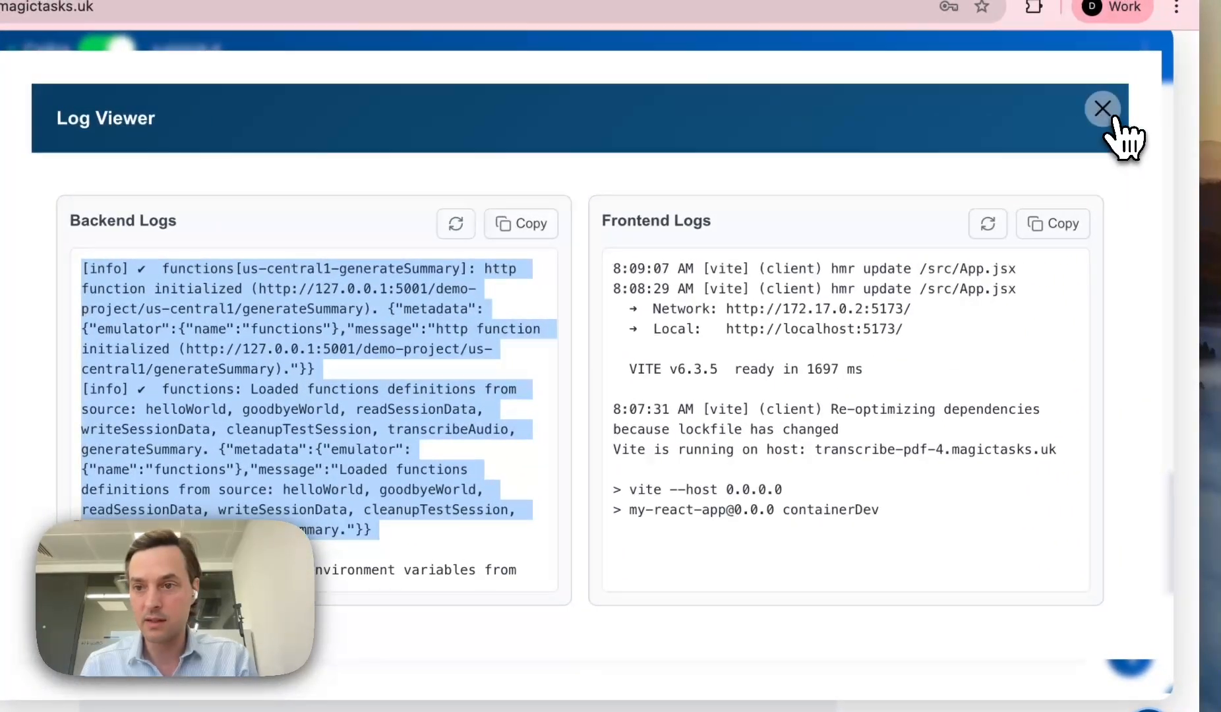
Step: Close the Log Viewer and cancel Add Image while the generatePdf build loop finishes
click(1114, 107)
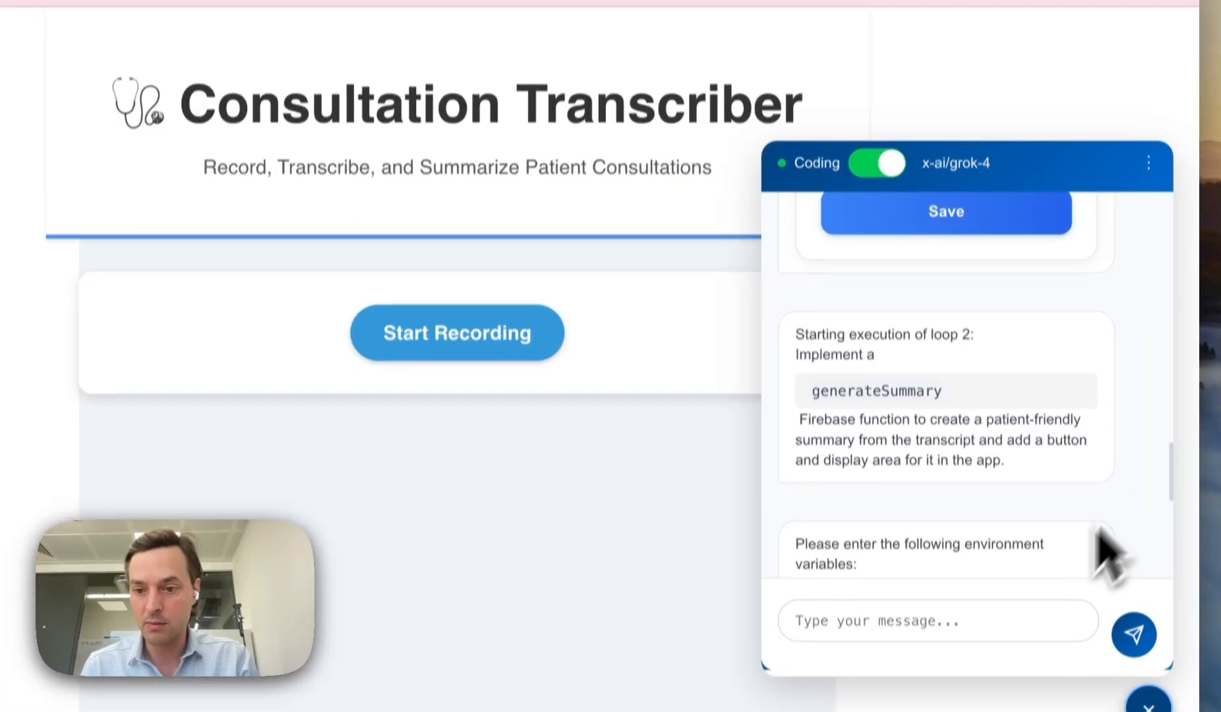
scroll(1035, 423, down, 5)
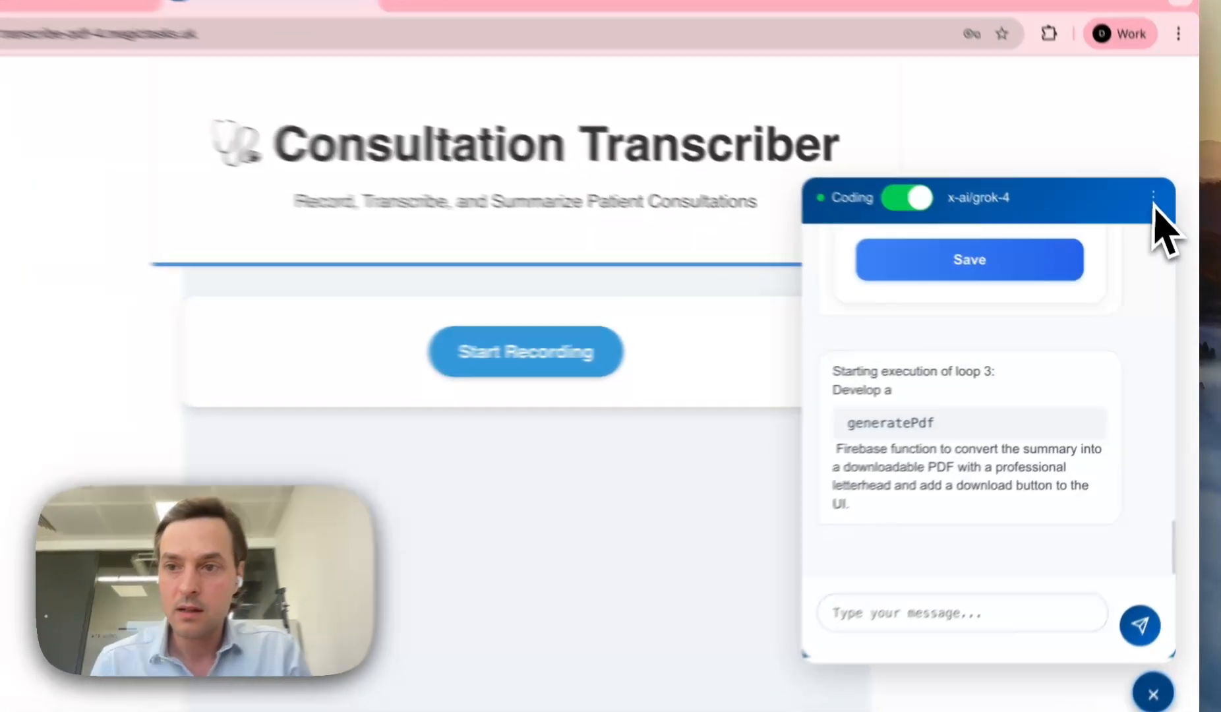
click(1158, 216)
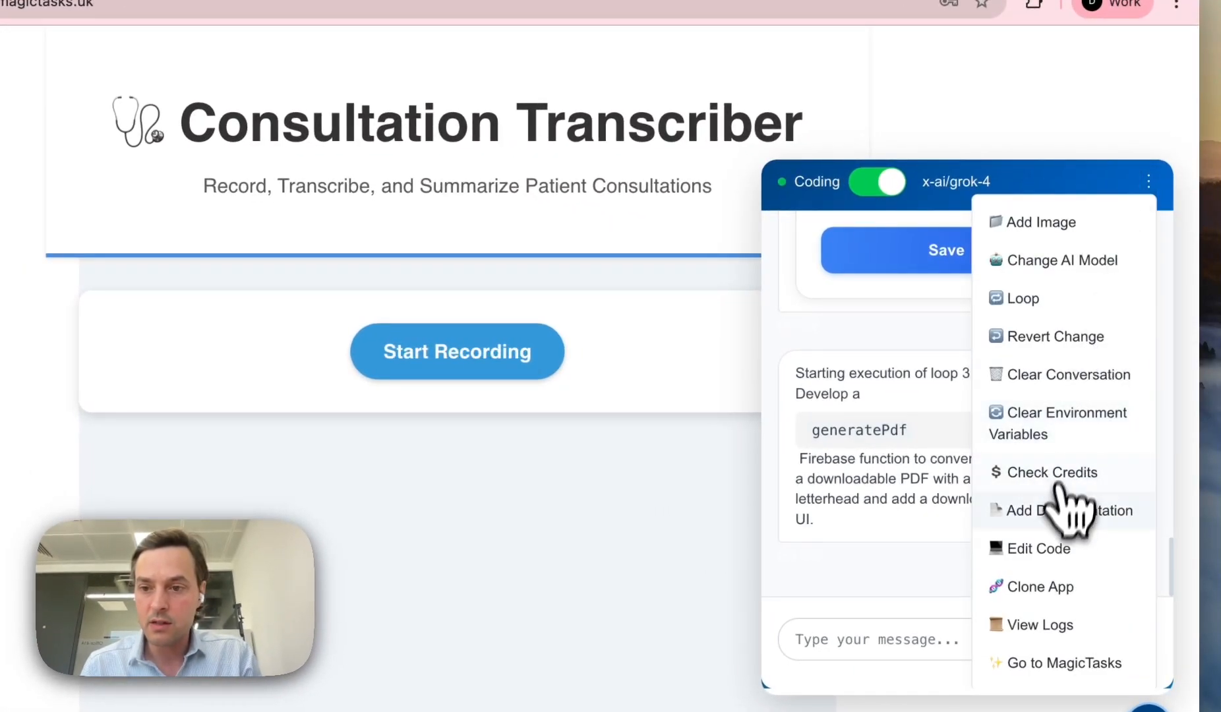
click(1088, 223)
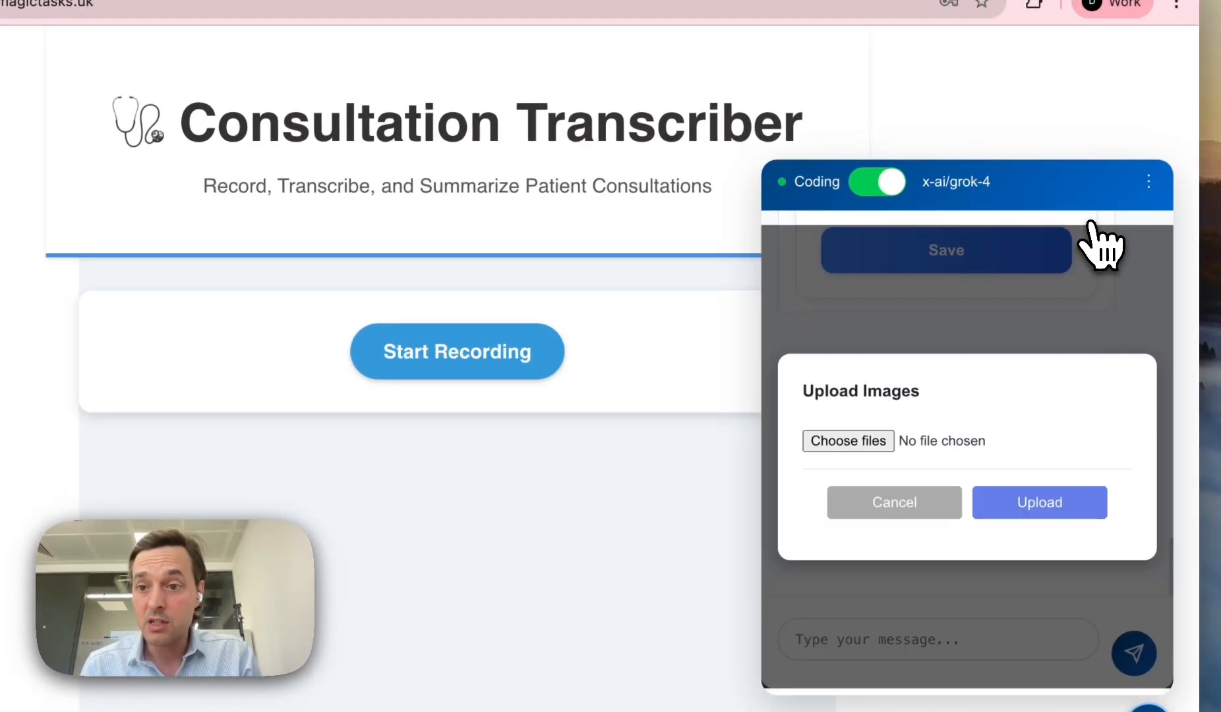
click(883, 501)
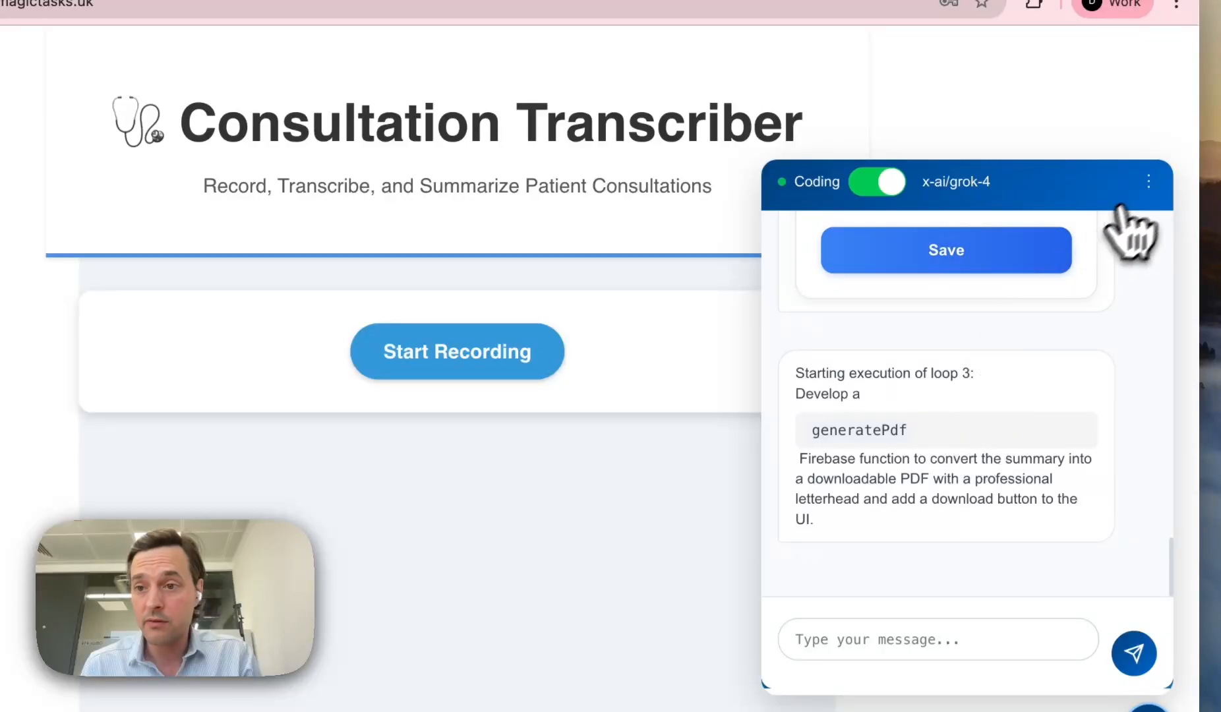
click(1148, 183)
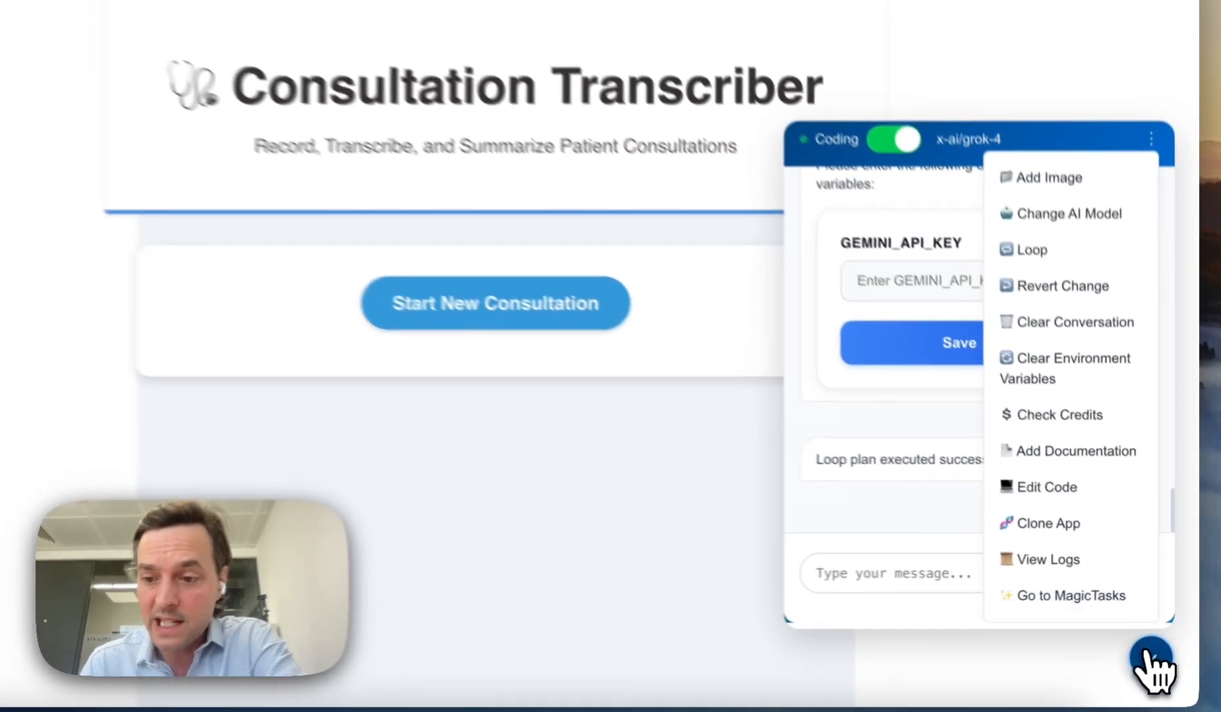
click(1150, 660)
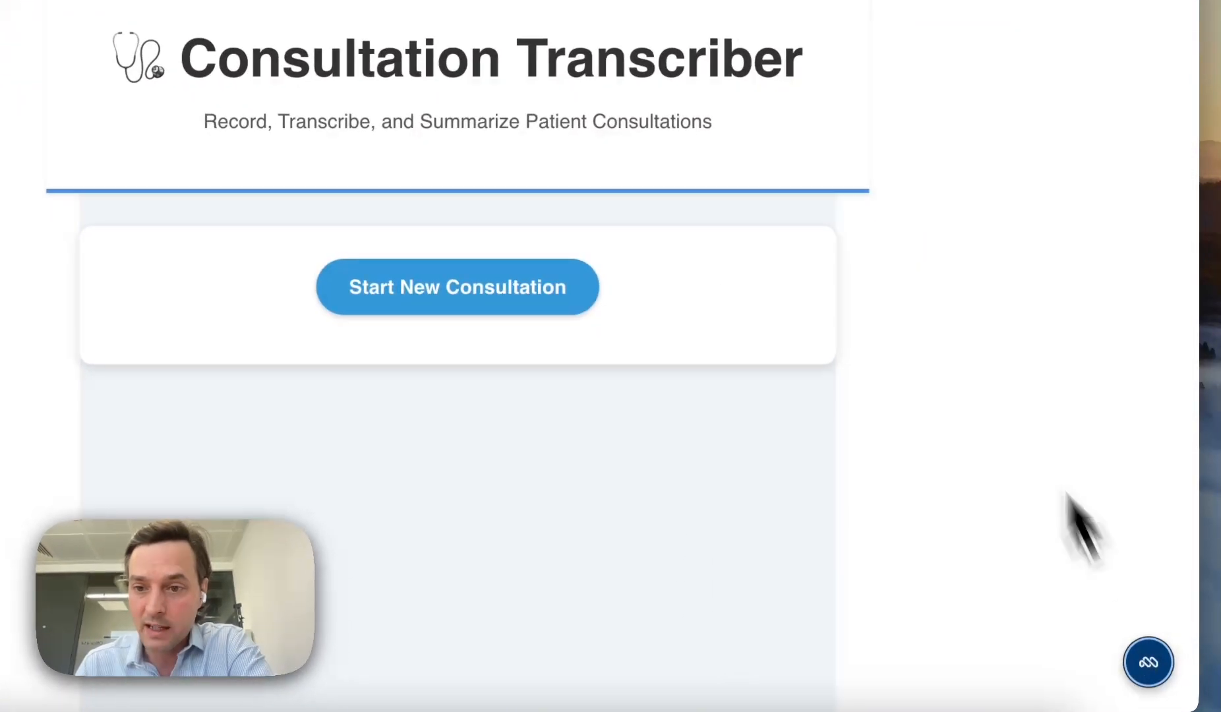
click(1150, 660)
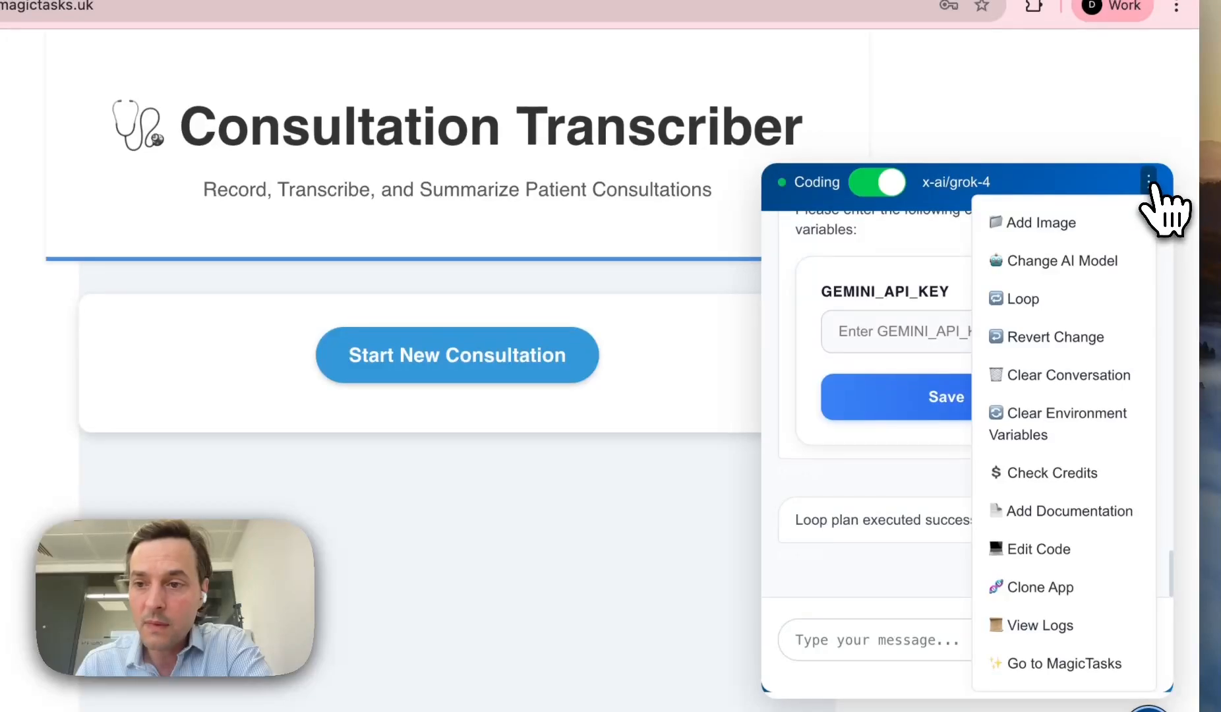
click(1149, 146)
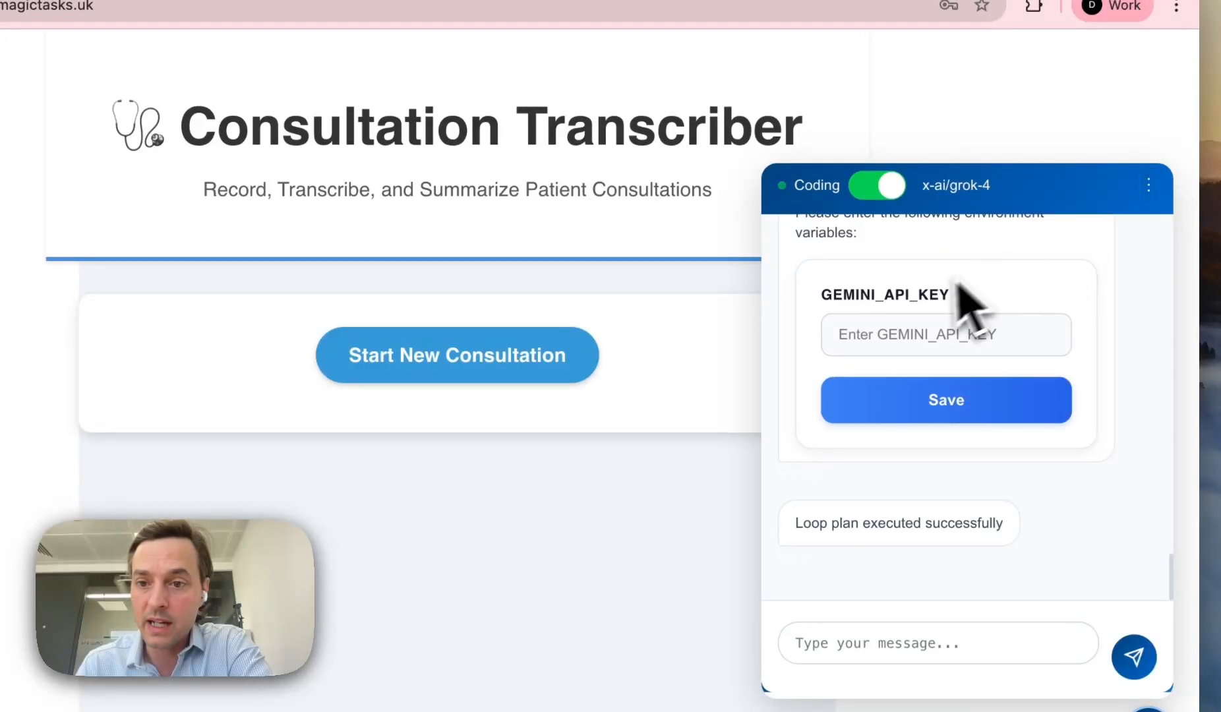
click(1148, 185)
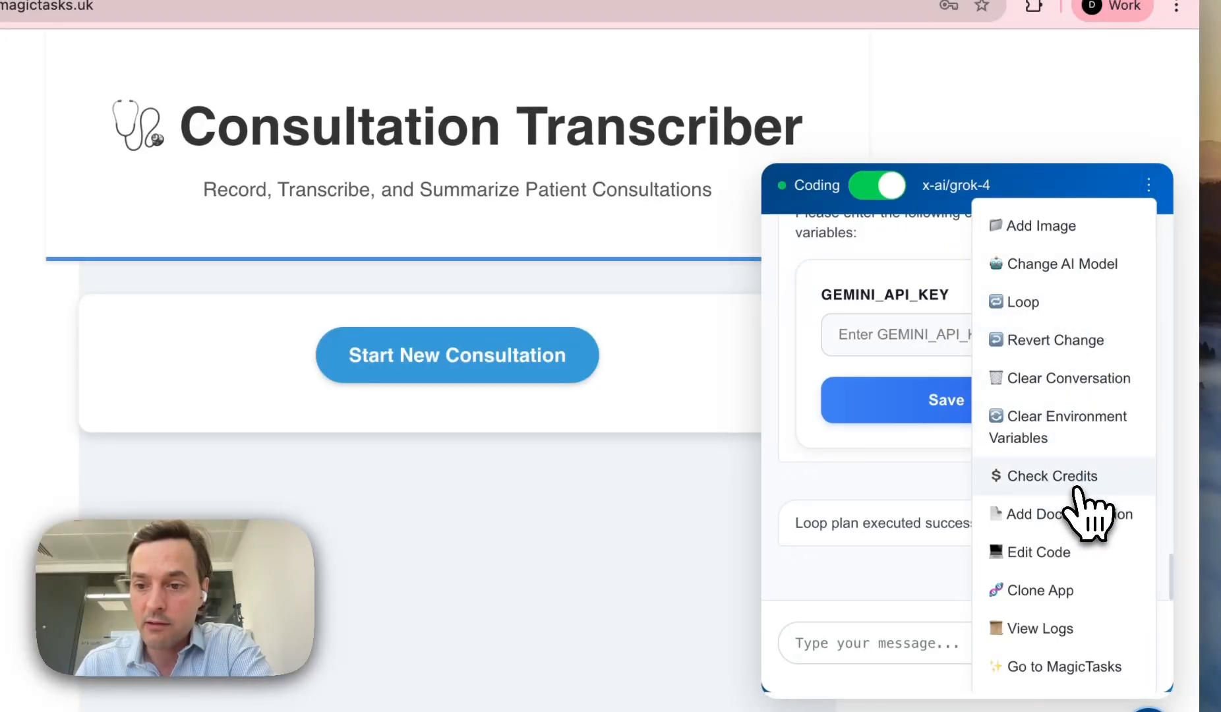
click(1058, 514)
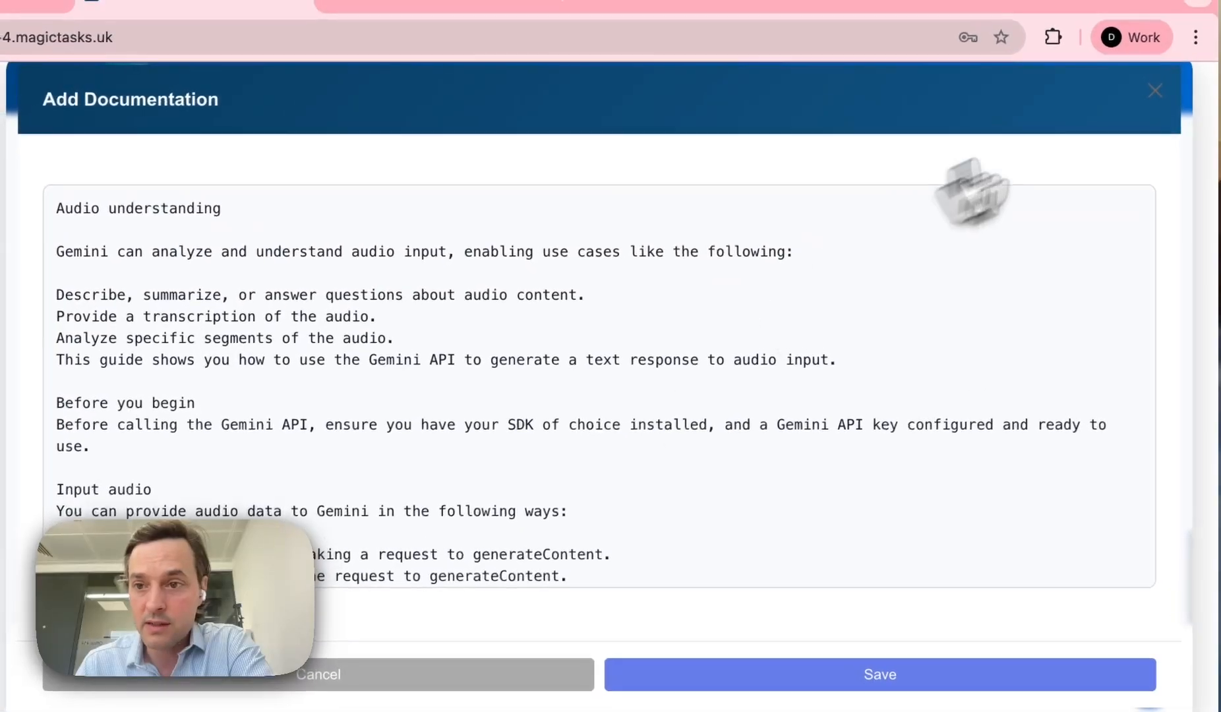
click(1136, 62)
click(1148, 188)
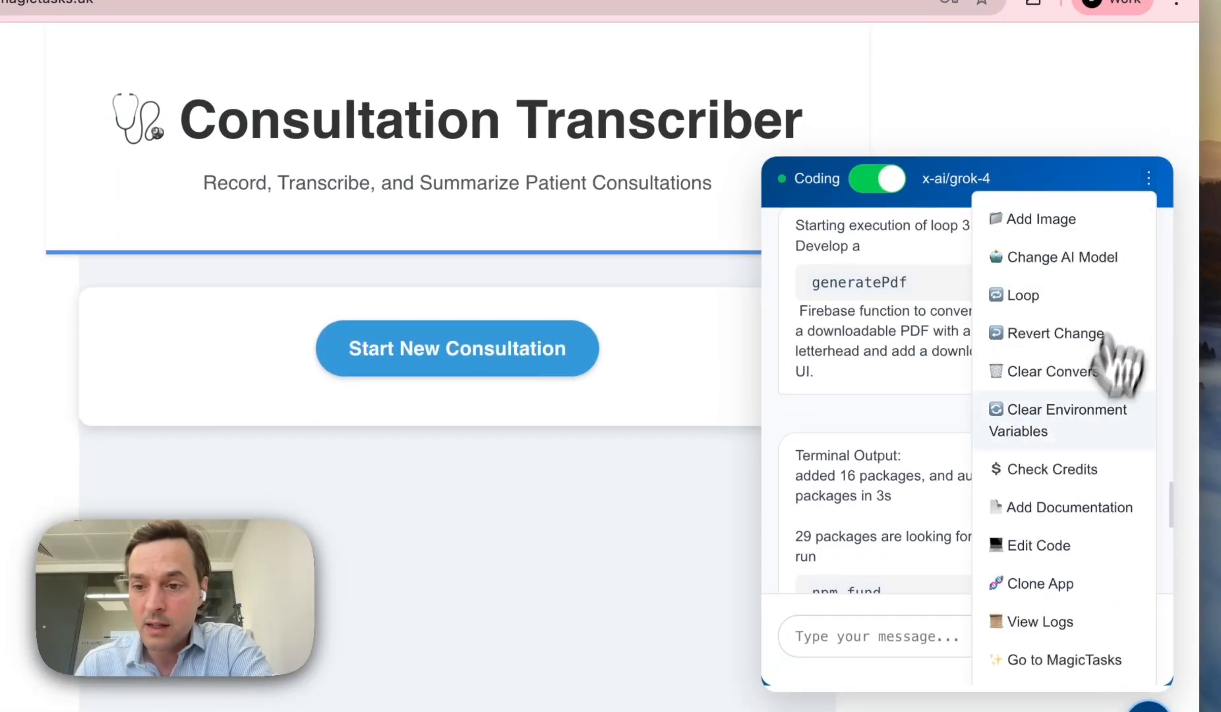
Step: Open functions/generateSummary.js in the code editor and review its GEMINI_API_KEY reference
click(1053, 546)
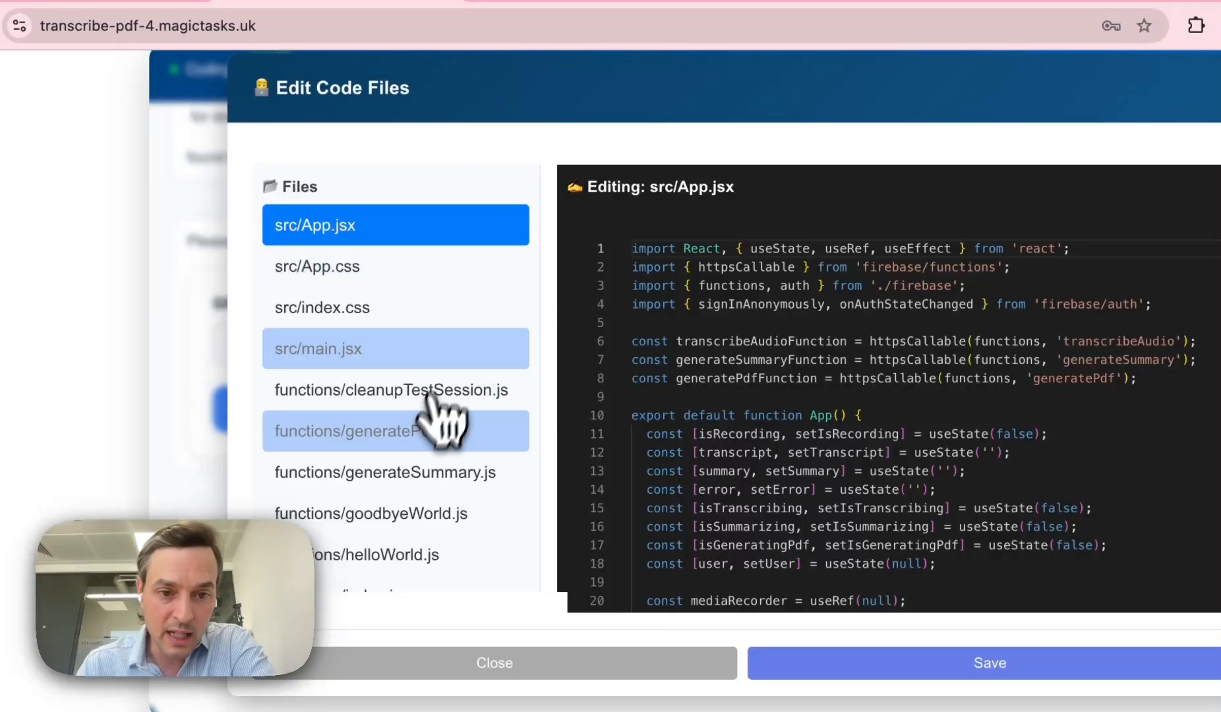
click(418, 473)
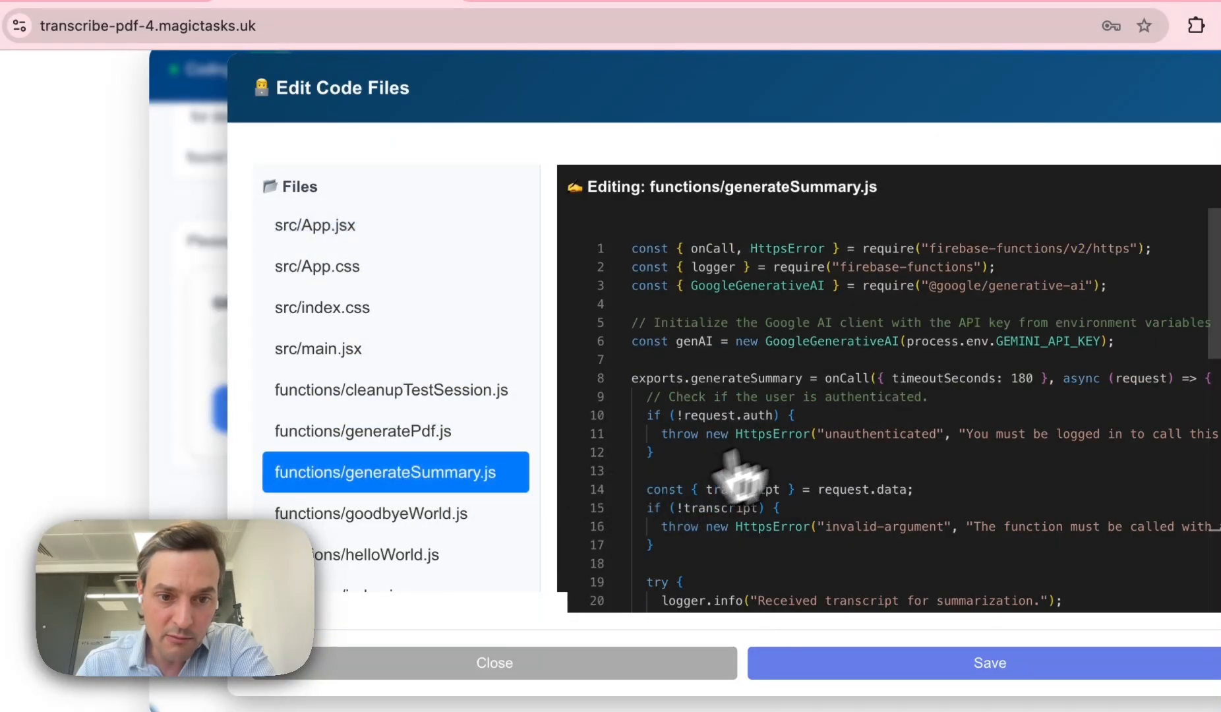
scroll(809, 463, down, 3)
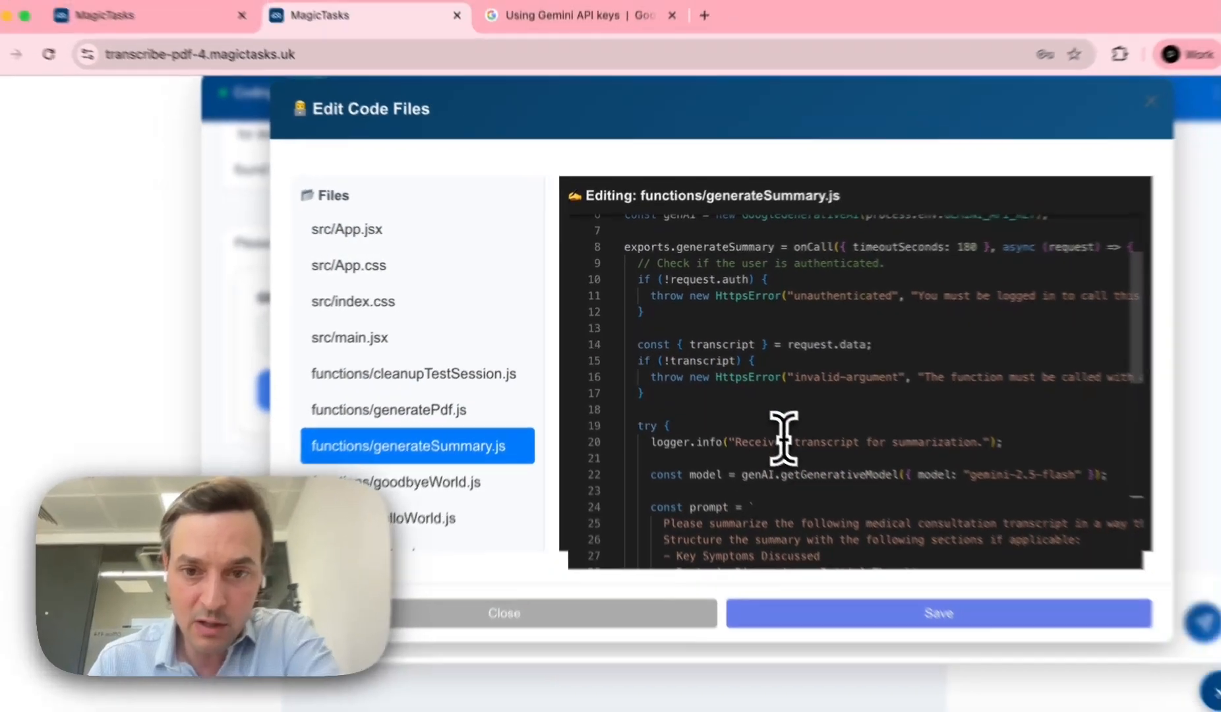
scroll(763, 421, up, 3)
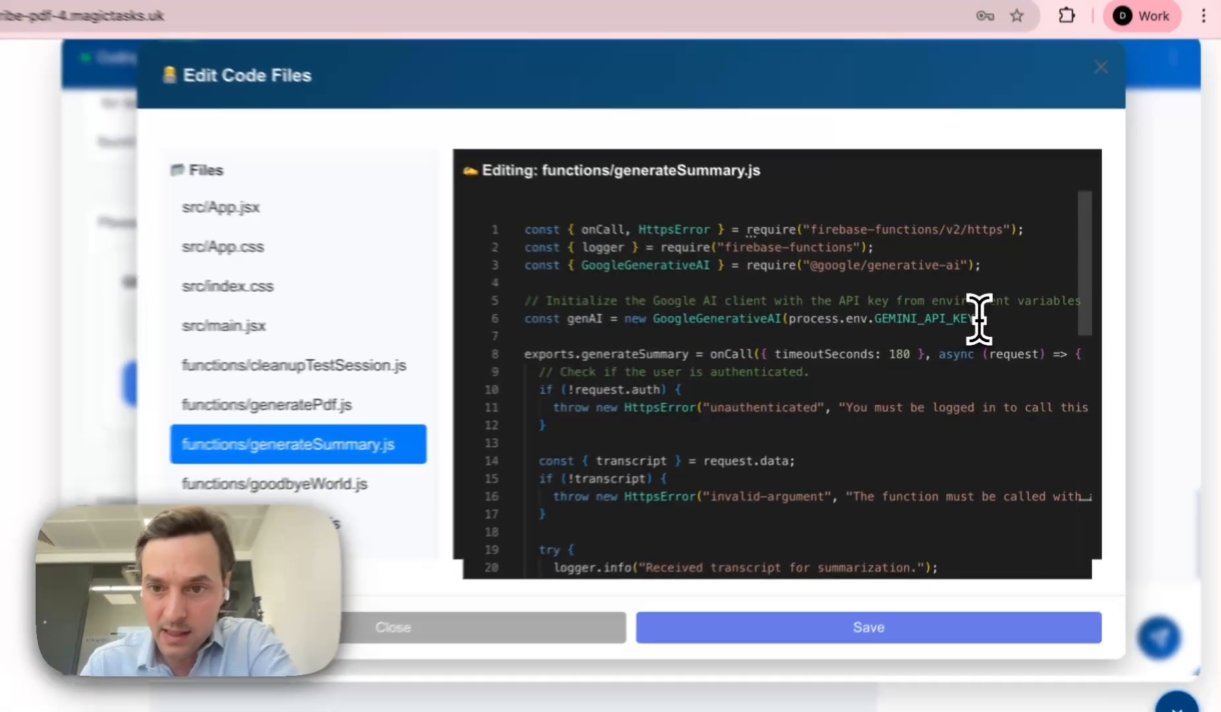
drag(994, 323, 839, 323)
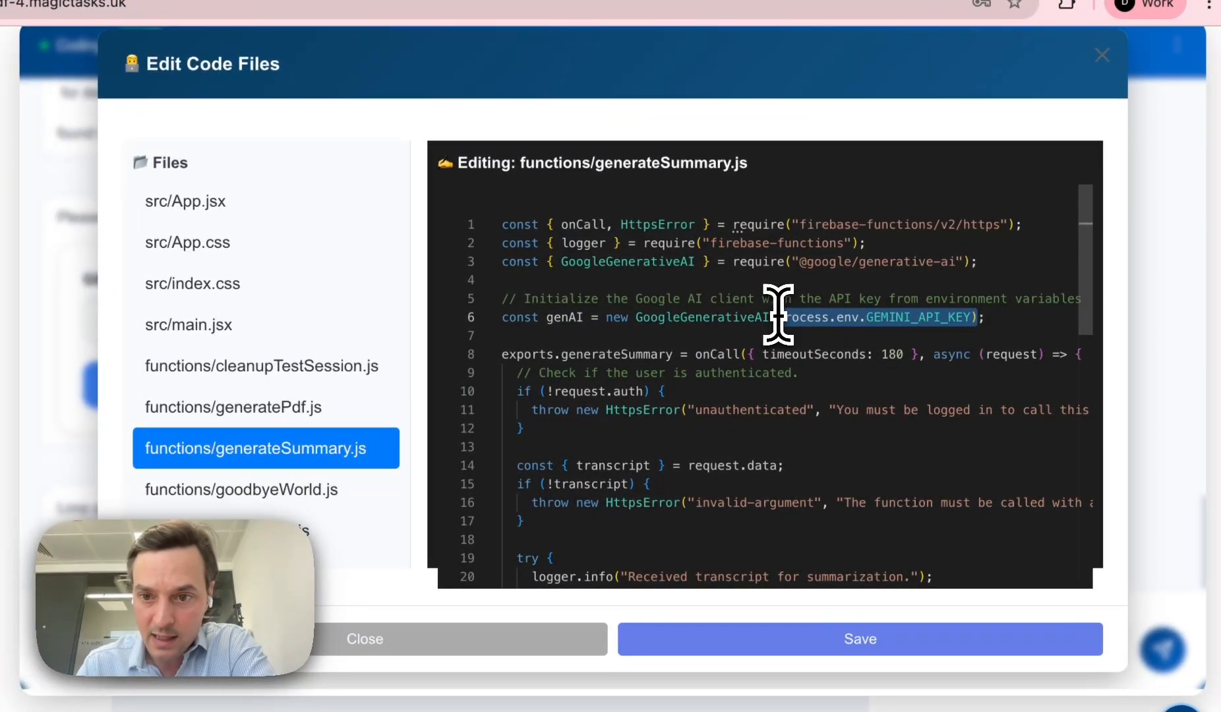
scroll(913, 335, down, 5)
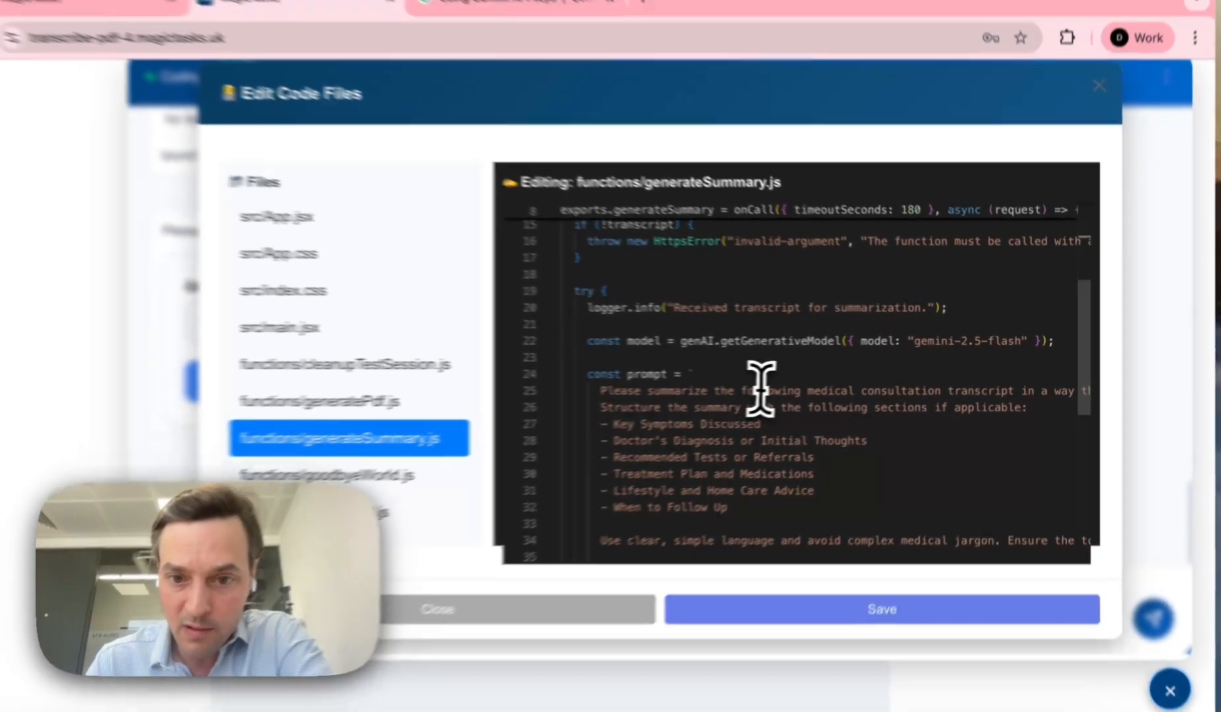
scroll(725, 369, down, 6)
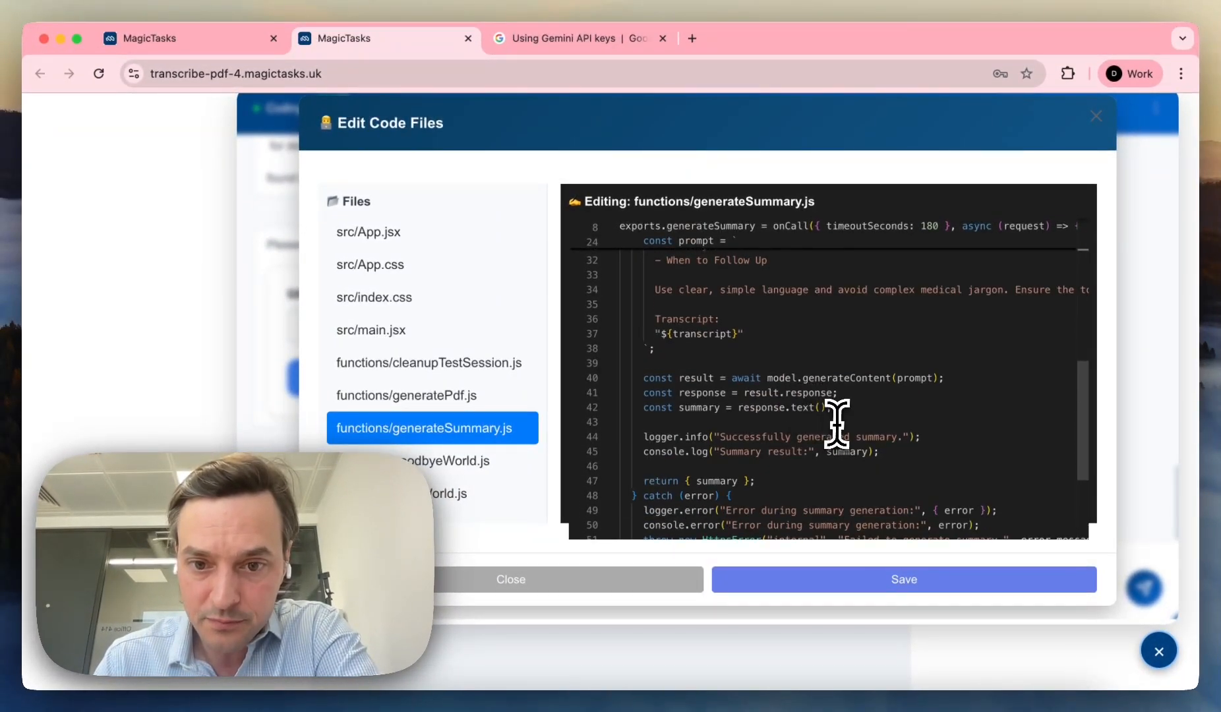
scroll(837, 425, down, 3)
scroll(840, 422, up, 3)
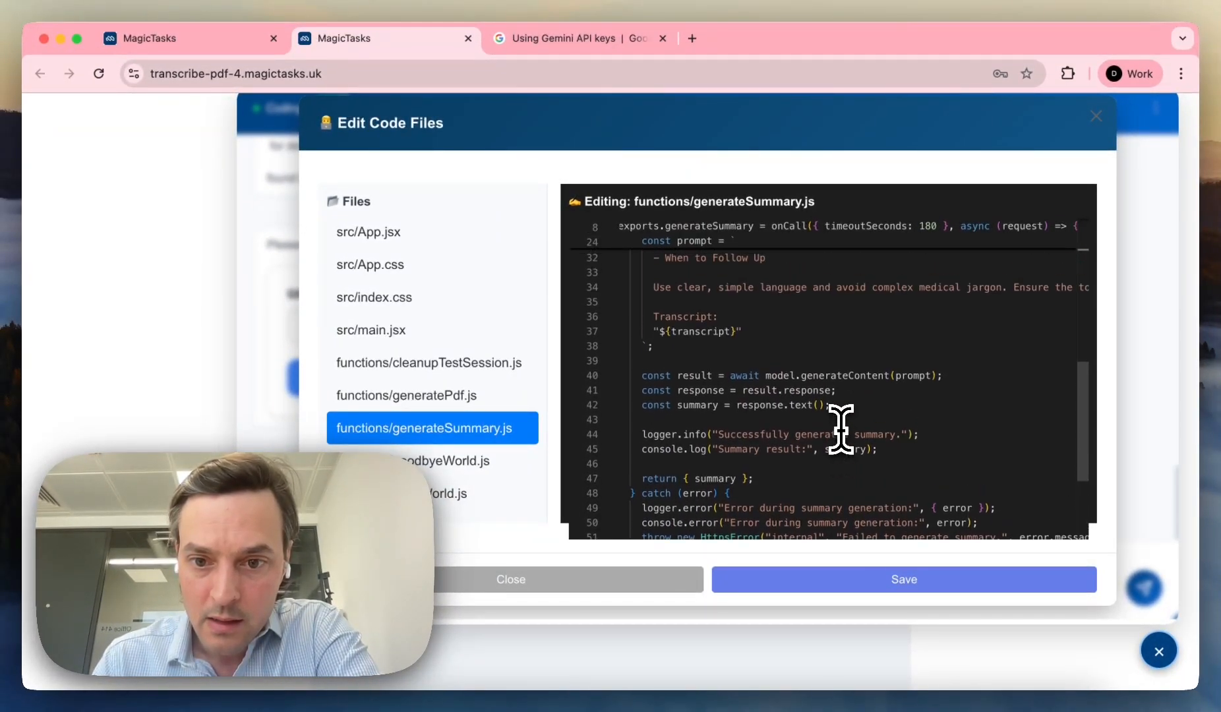
scroll(851, 422, down, 1)
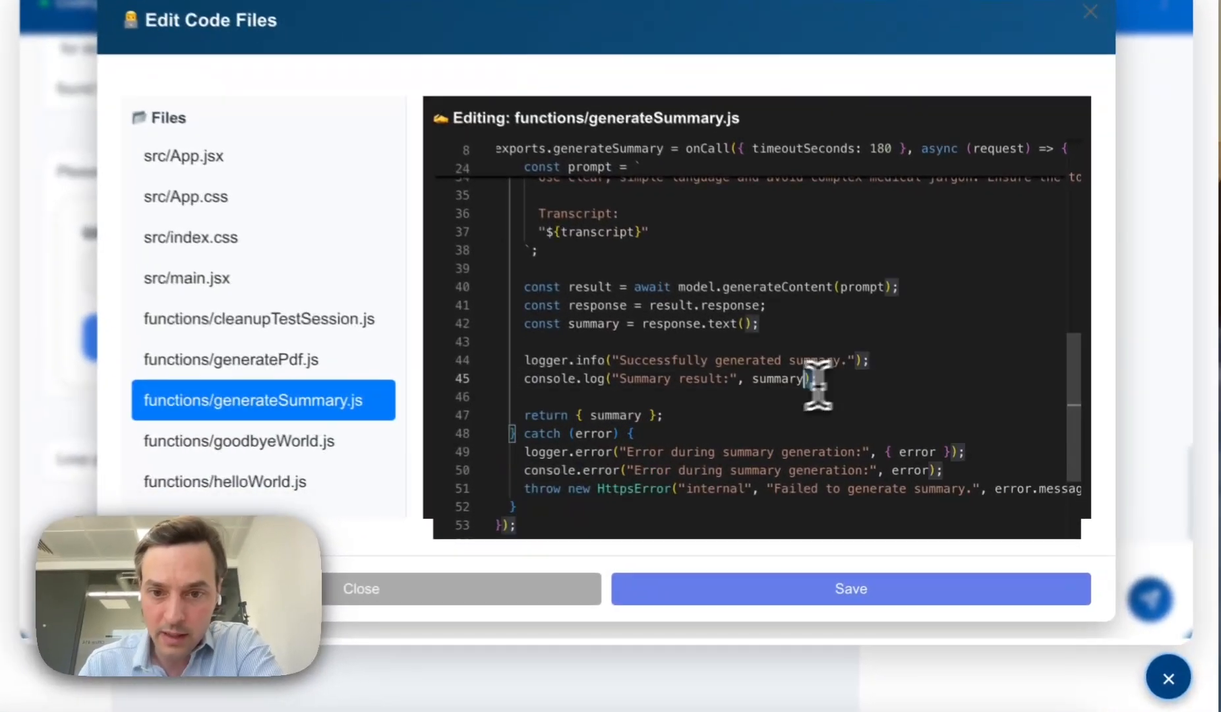
Step: Change the line 45 log message to "Summary result is here:", save, and close the editor
drag(878, 412, 636, 414)
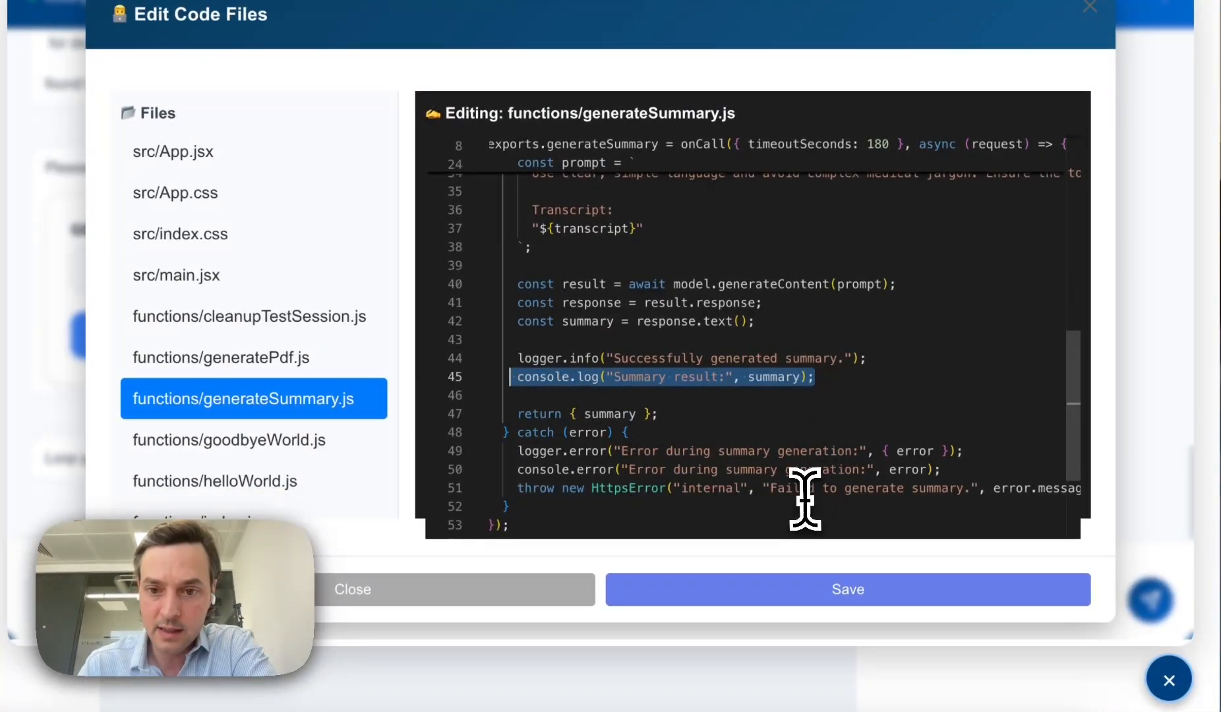
click(731, 377)
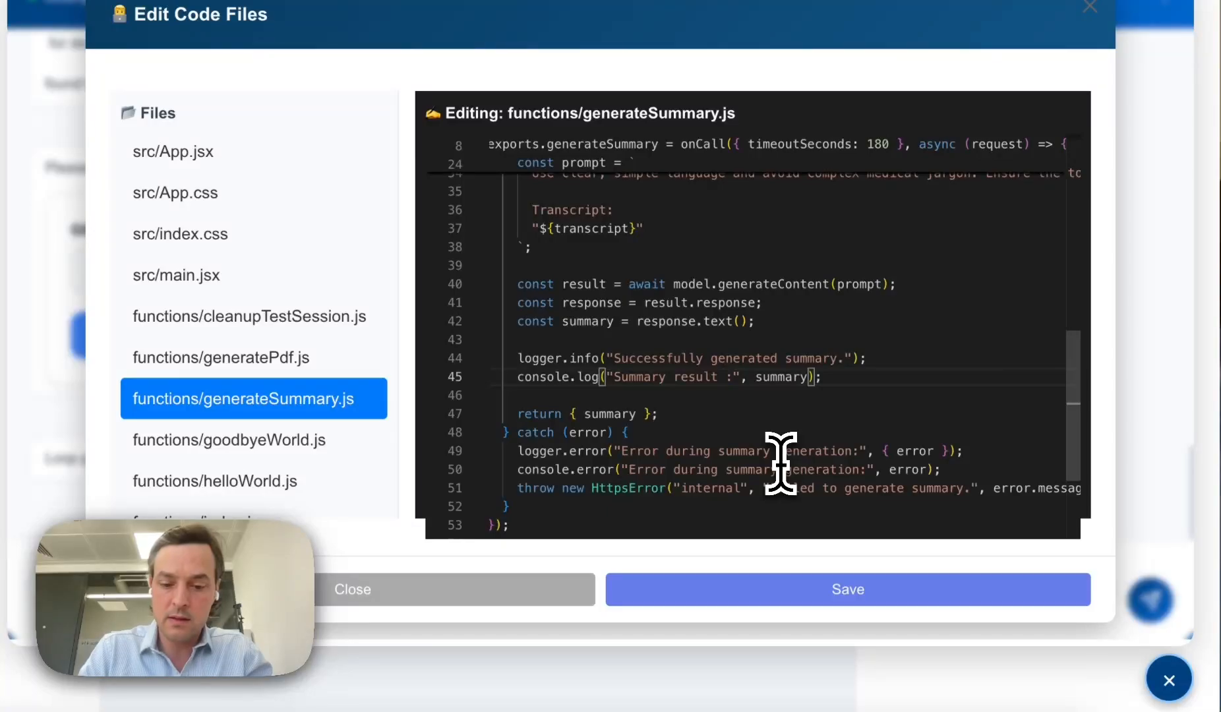
click(829, 601)
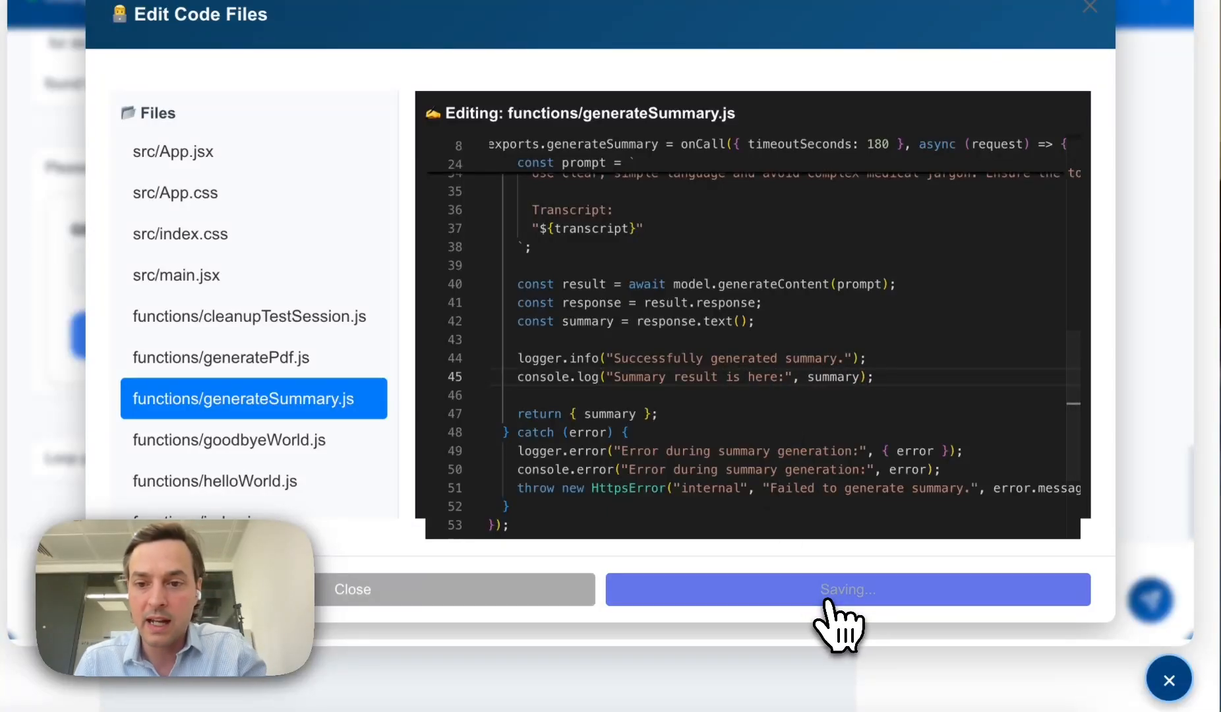
click(542, 590)
scroll(1008, 364, down, 5)
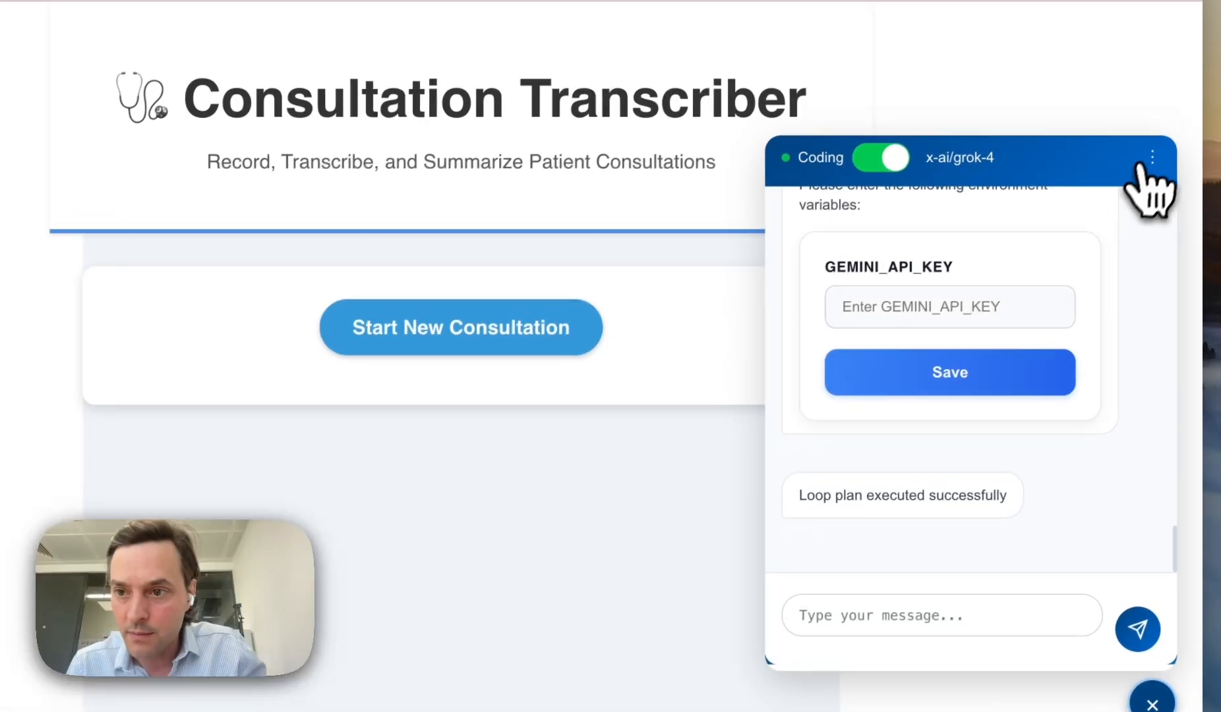
Step: Paste the Gemini API key from notes into the GEMINI_API_KEY field and save it
click(1168, 133)
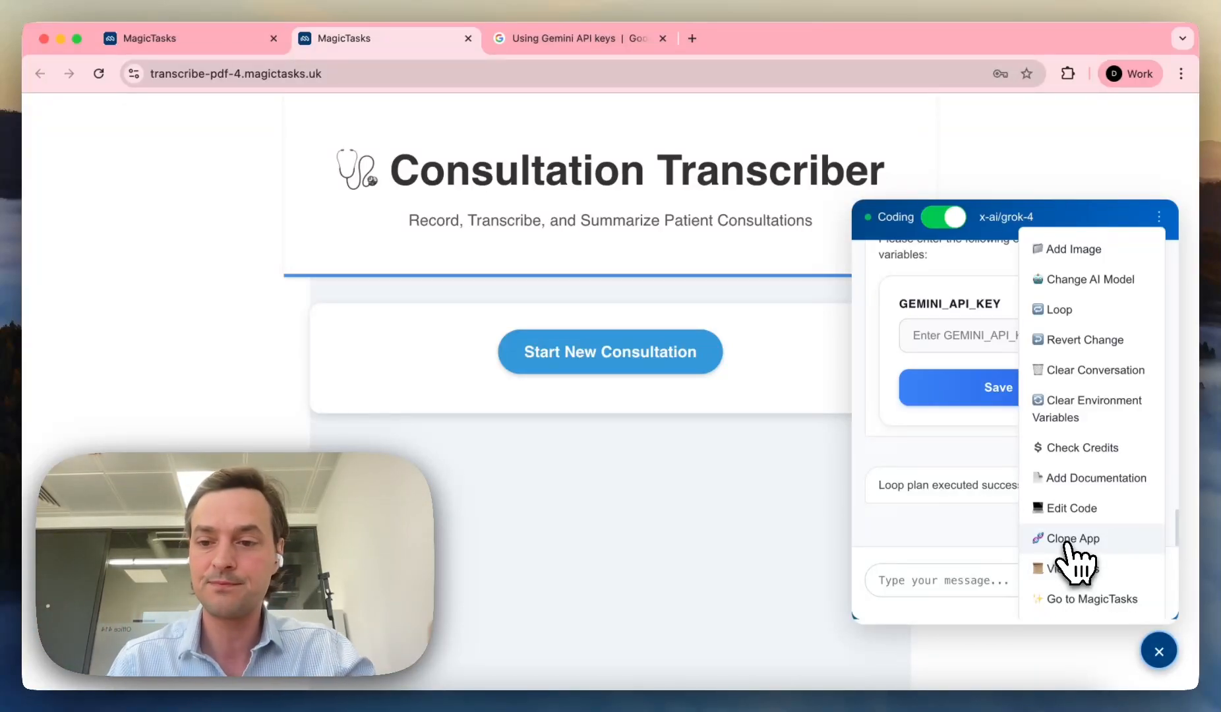
click(991, 456)
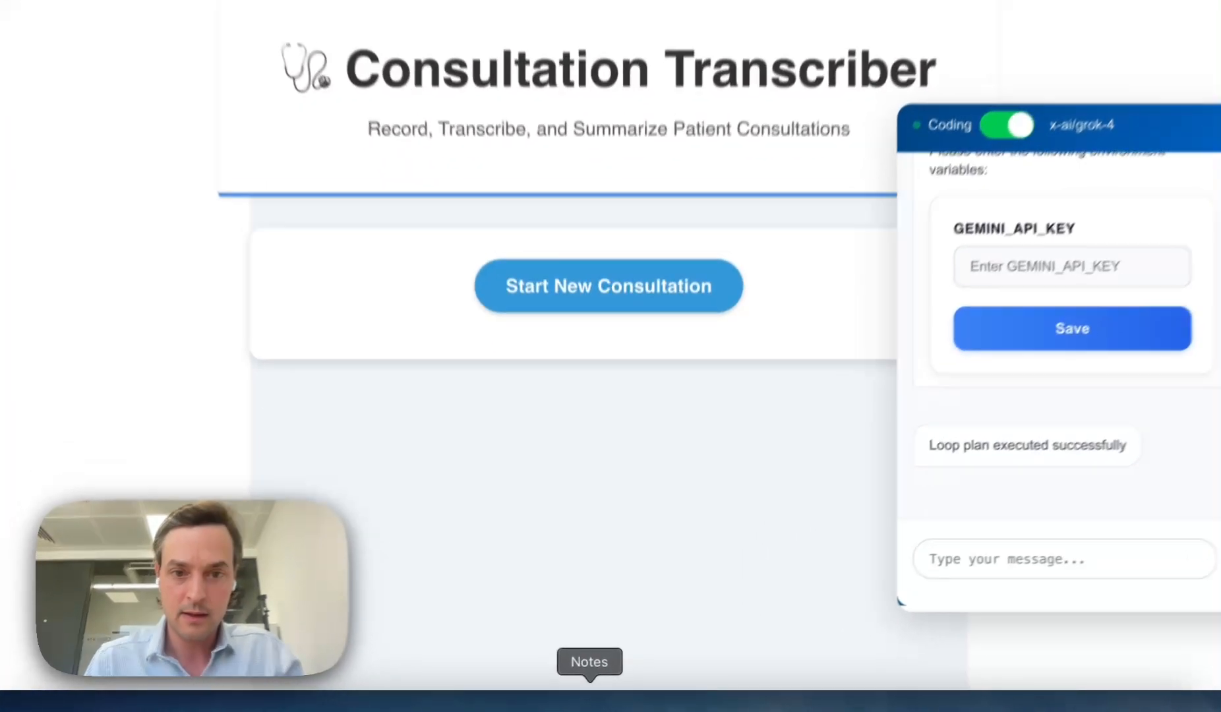
click(594, 695)
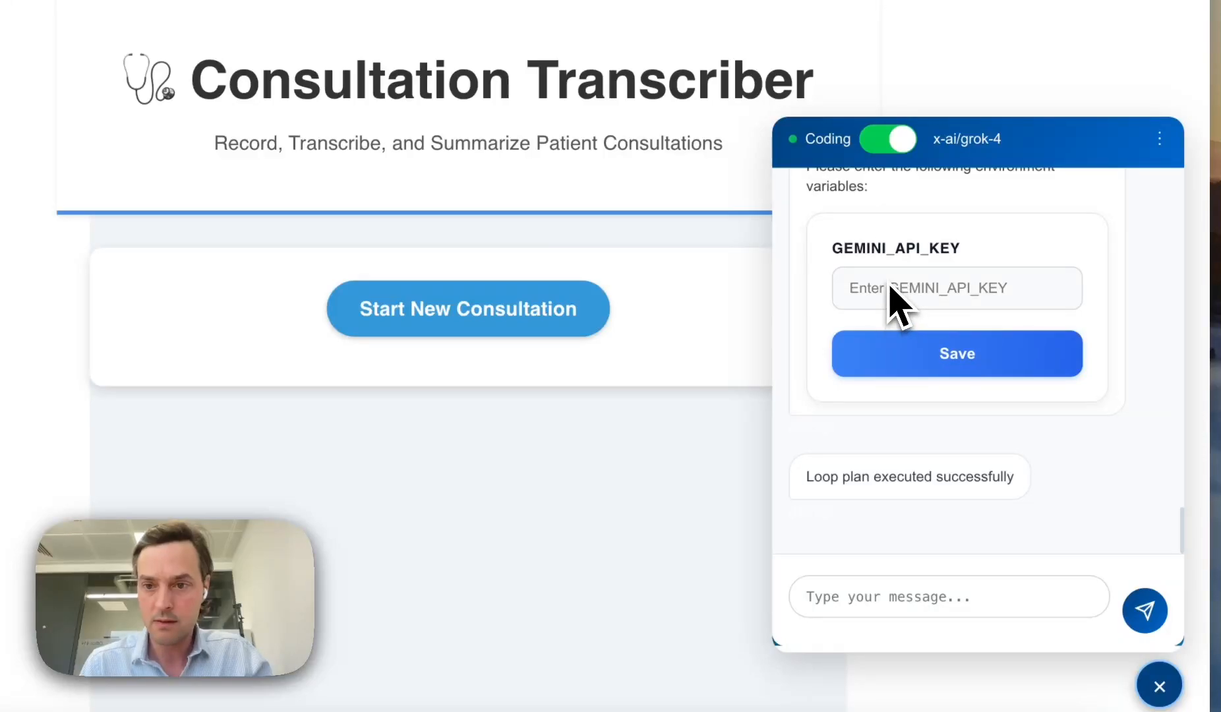
click(890, 288)
key(ctrl+v)
click(931, 349)
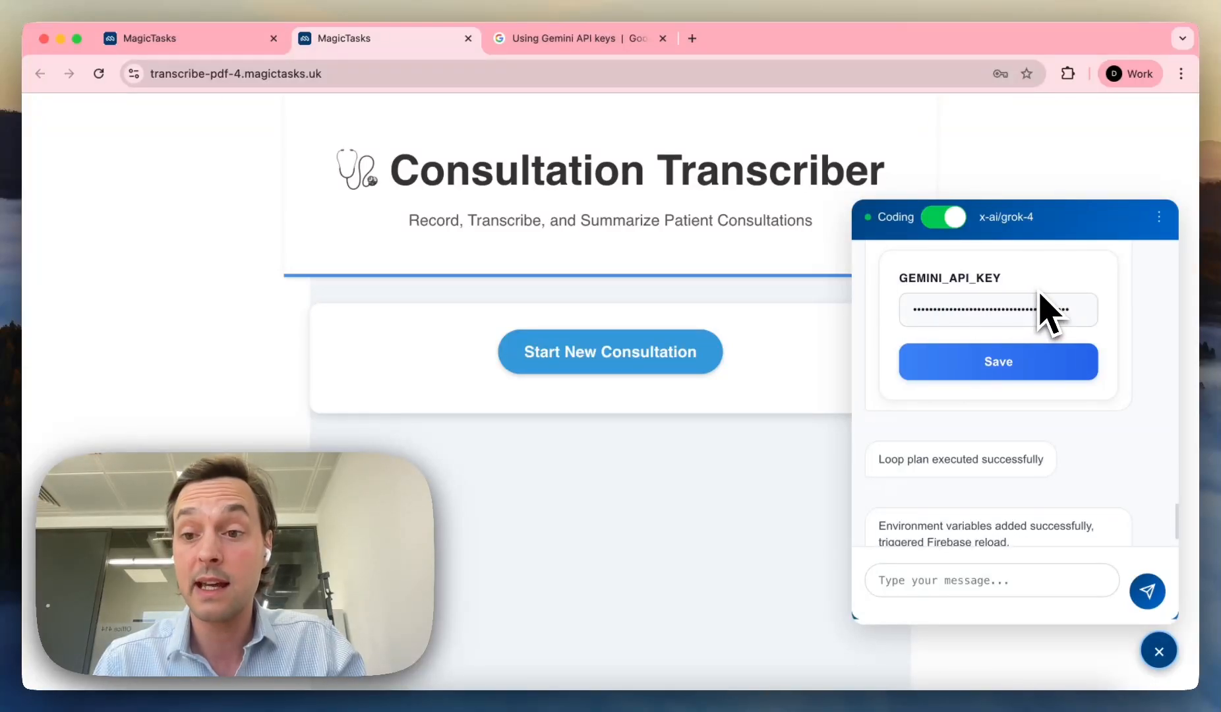
Step: Check the environment-variables confirmation message, then bring up the Backend and Frontend Logs
scroll(1002, 435, down, 2)
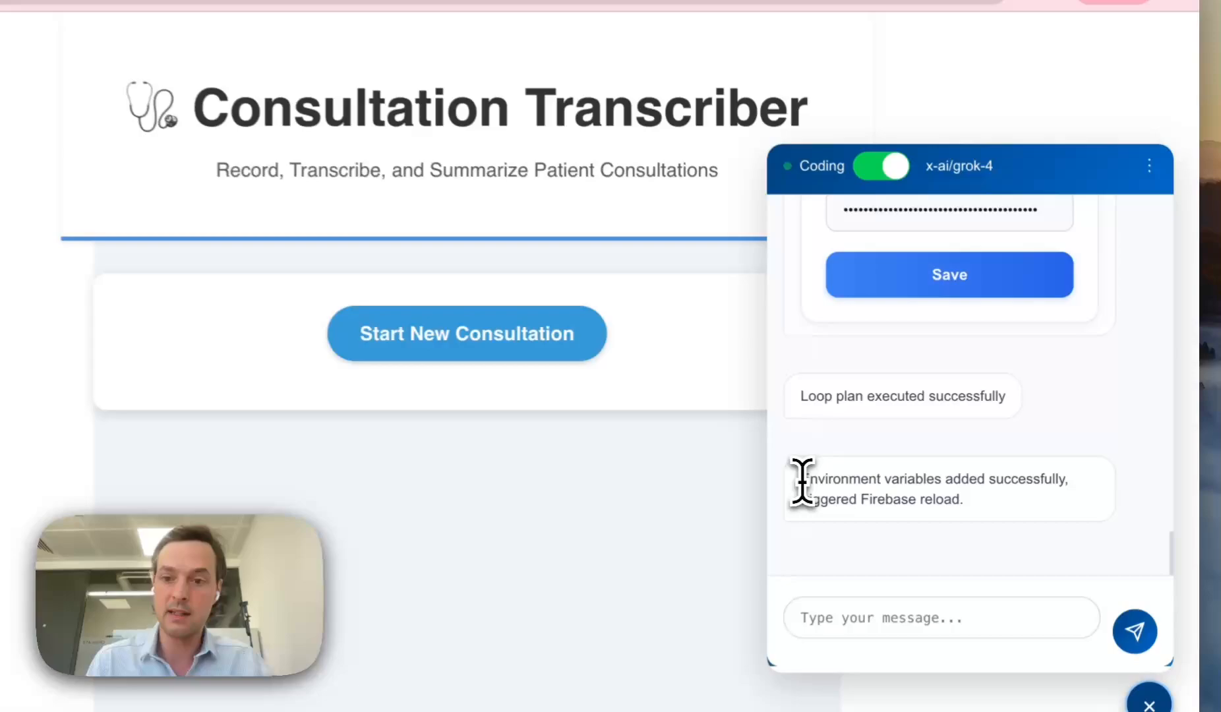
drag(876, 469, 1048, 486)
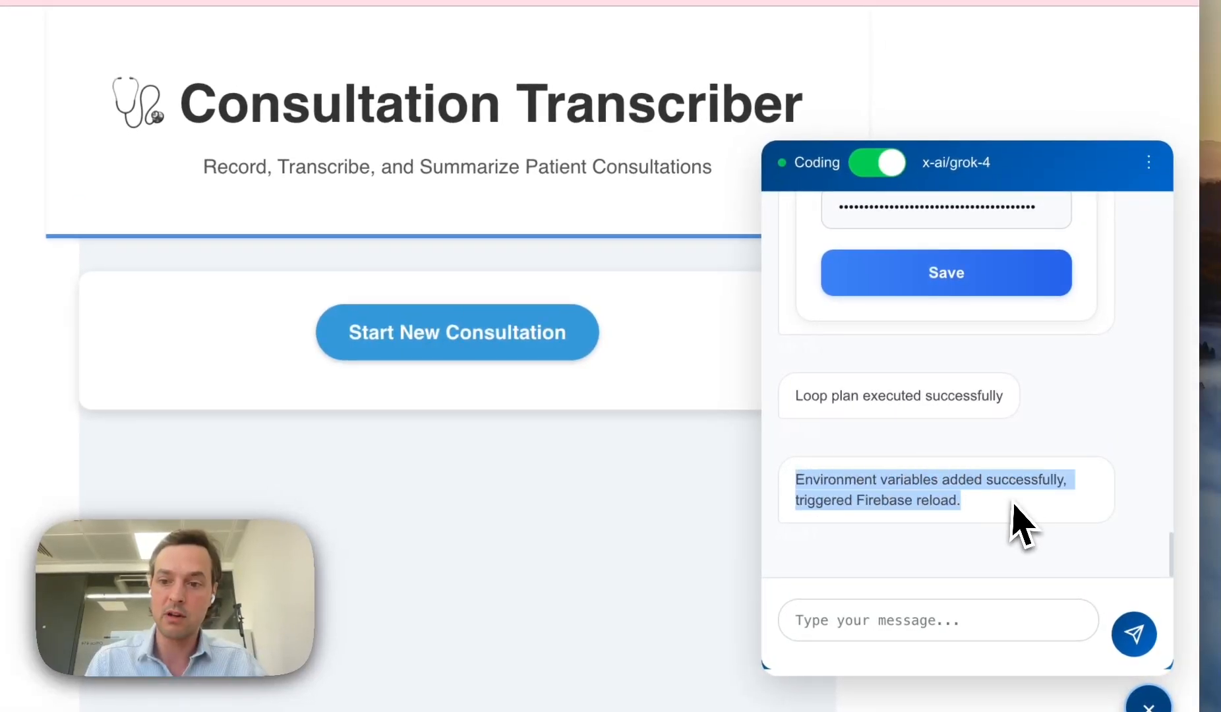
click(1035, 490)
drag(982, 527, 807, 507)
click(823, 491)
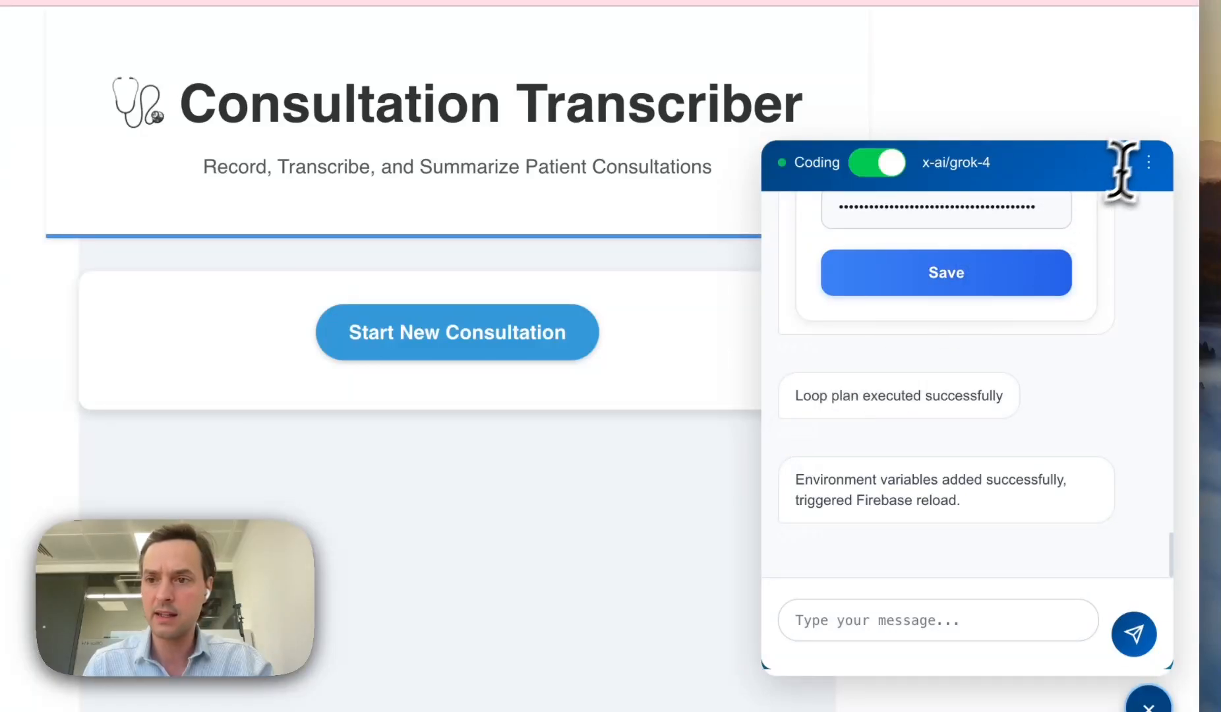
click(1147, 161)
click(1035, 605)
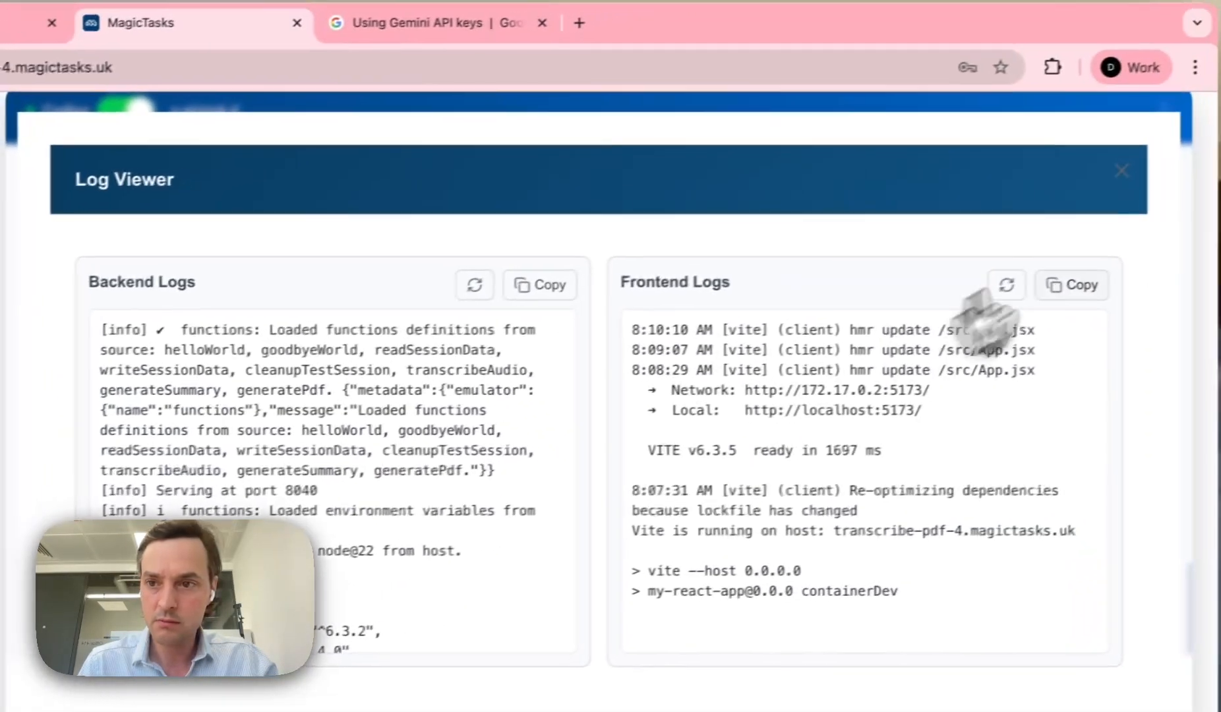
Step: Record a new consultation about a severe headache and aspirin, allowing the microphone once
click(1110, 170)
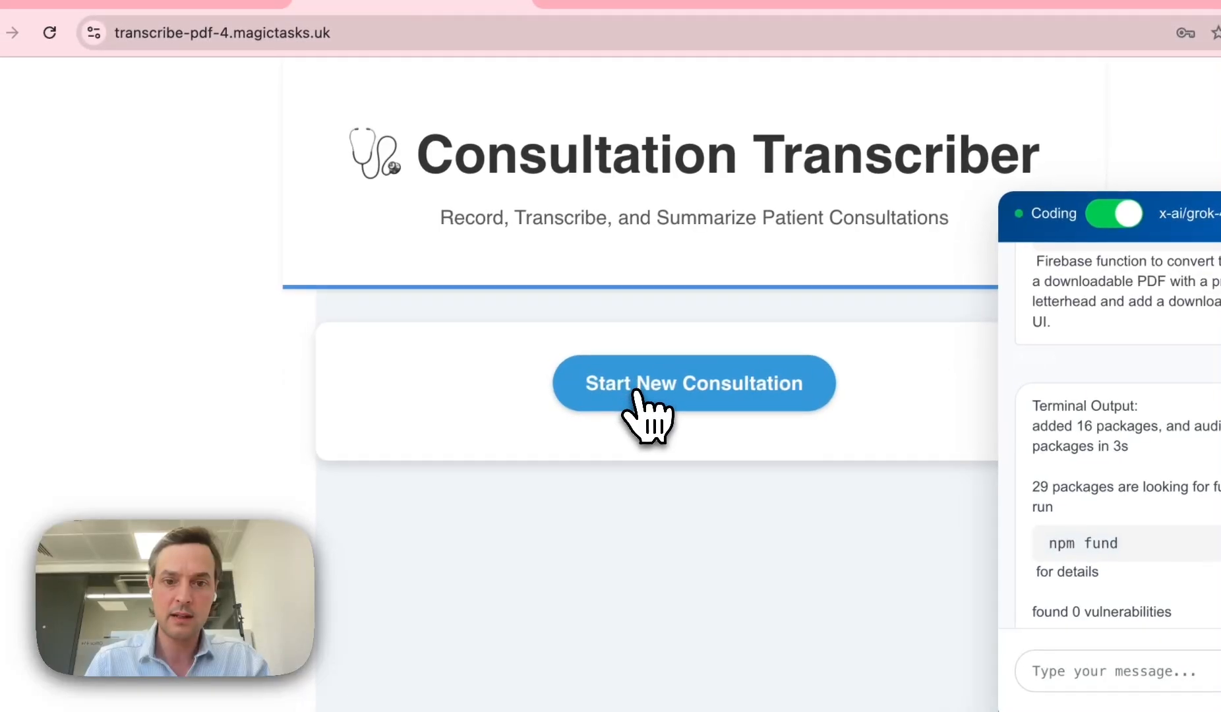
click(634, 392)
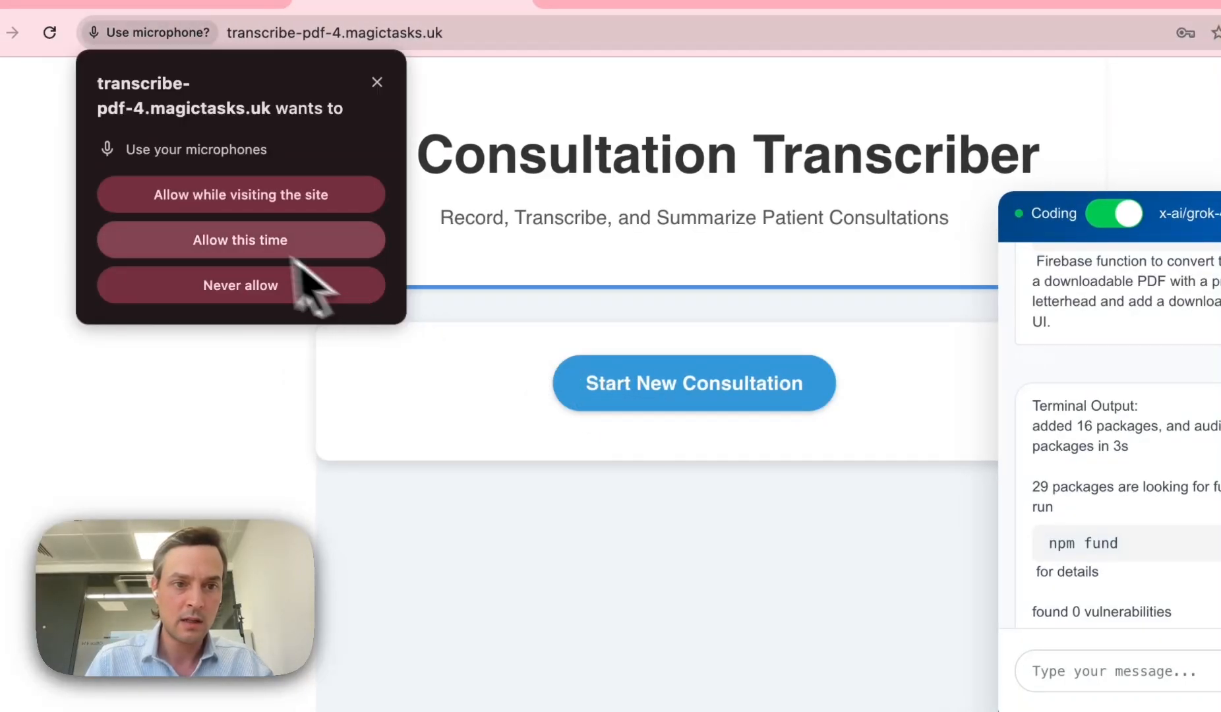
click(235, 241)
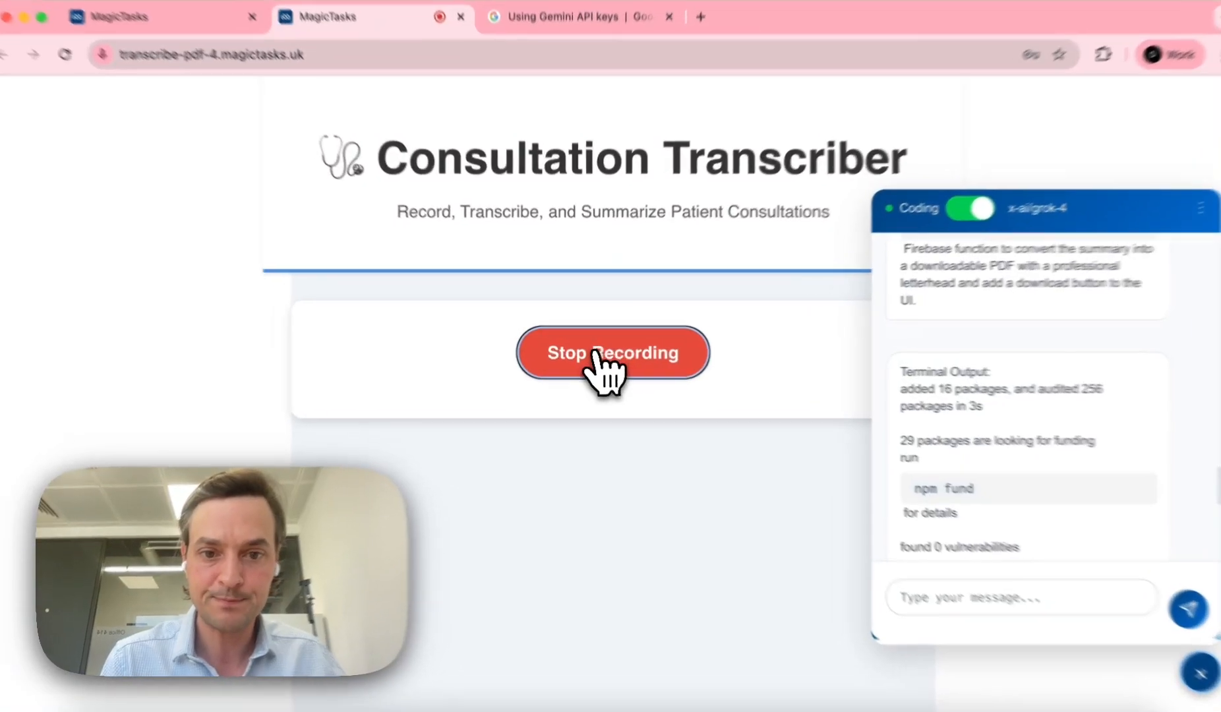
click(595, 350)
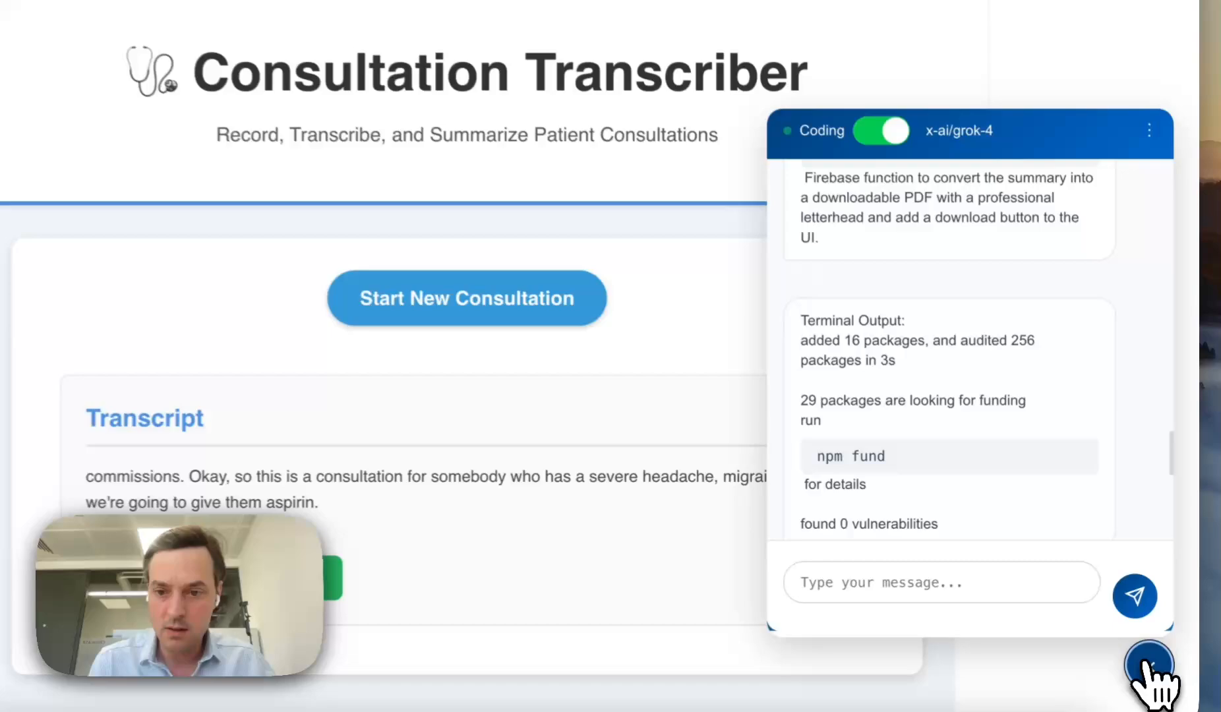
Step: Hide the coding chat panel and review the transcript mentioning migraine and aspirin
click(1150, 665)
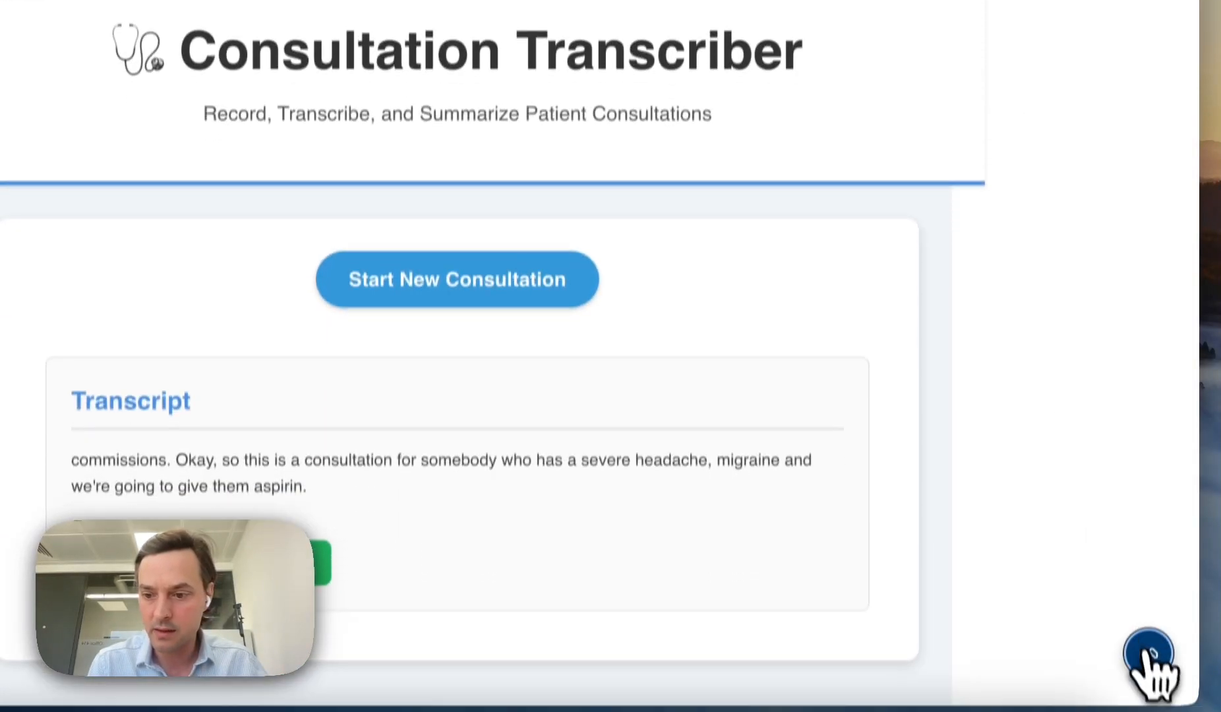
click(1150, 664)
click(1150, 664)
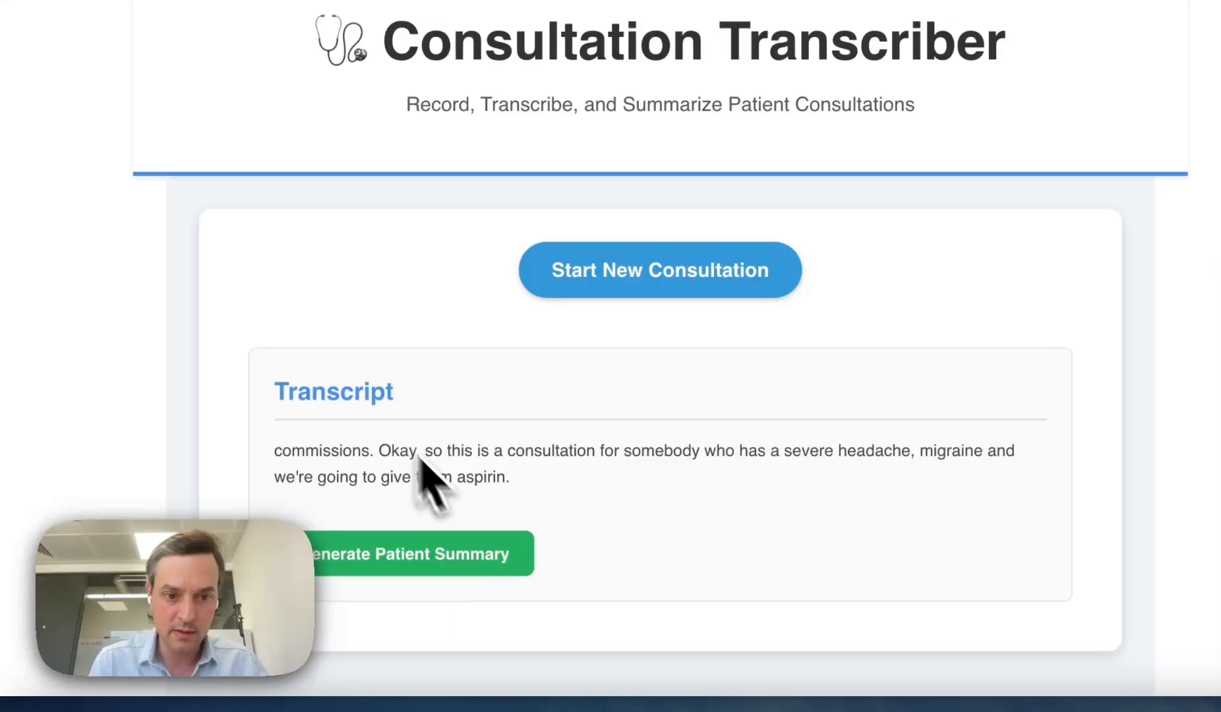
drag(392, 451, 686, 485)
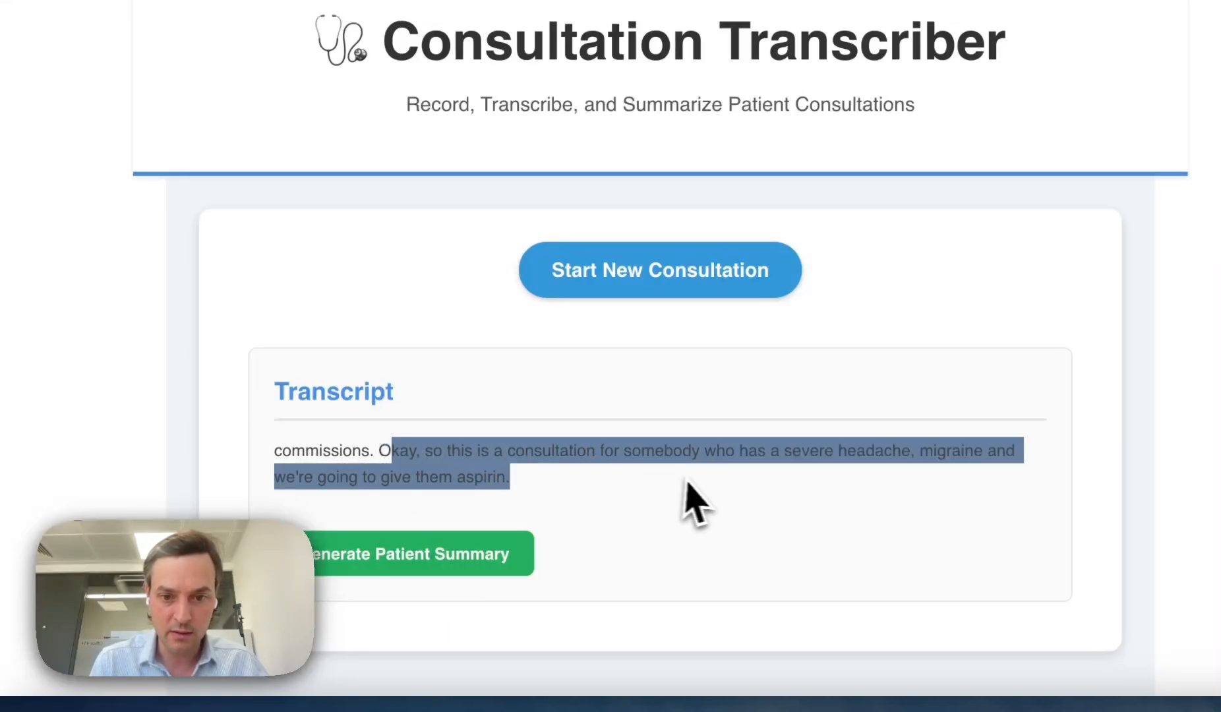
click(684, 482)
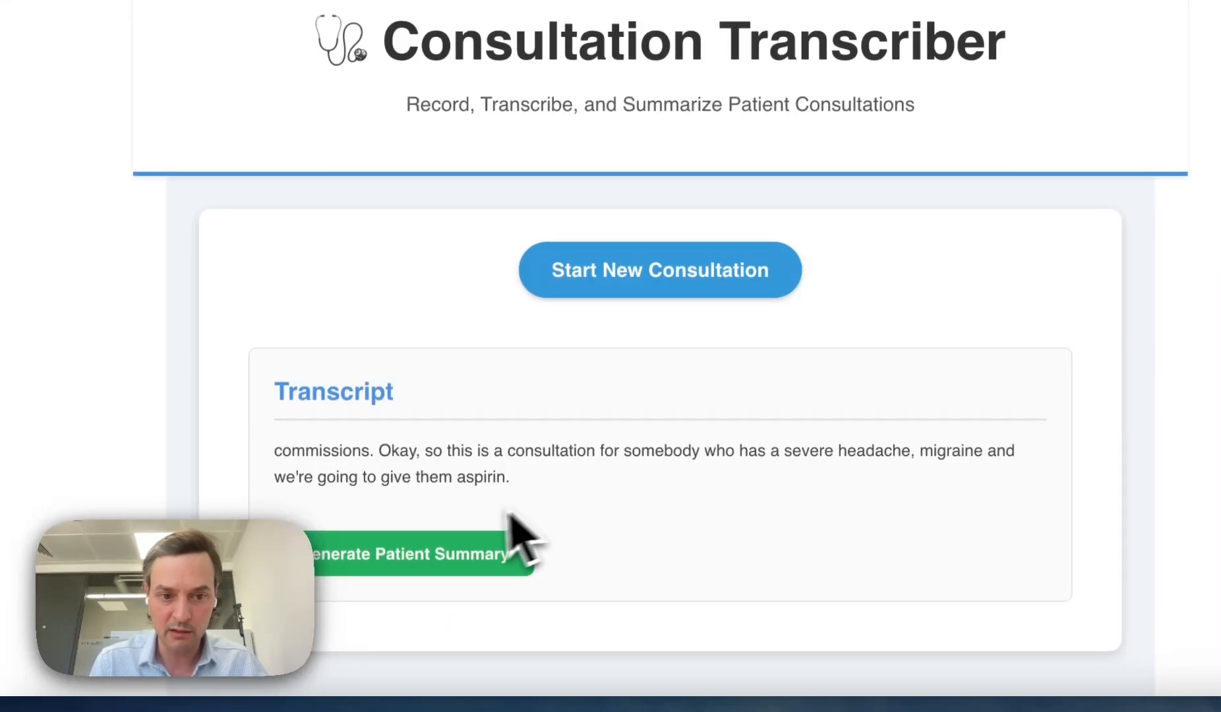
Step: Generate the Patient Summary with migraine diagnosis and aspirin treatment, then reopen the chat panel
click(398, 550)
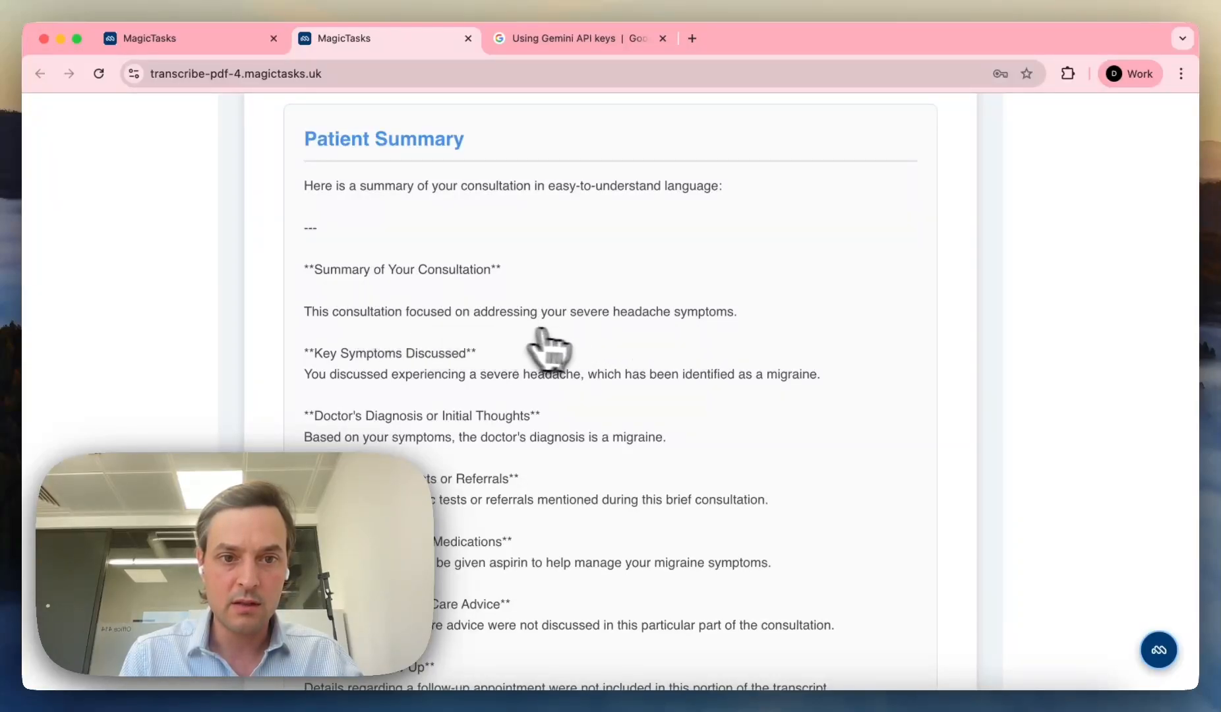
scroll(622, 319, down, 1)
scroll(731, 295, down, 3)
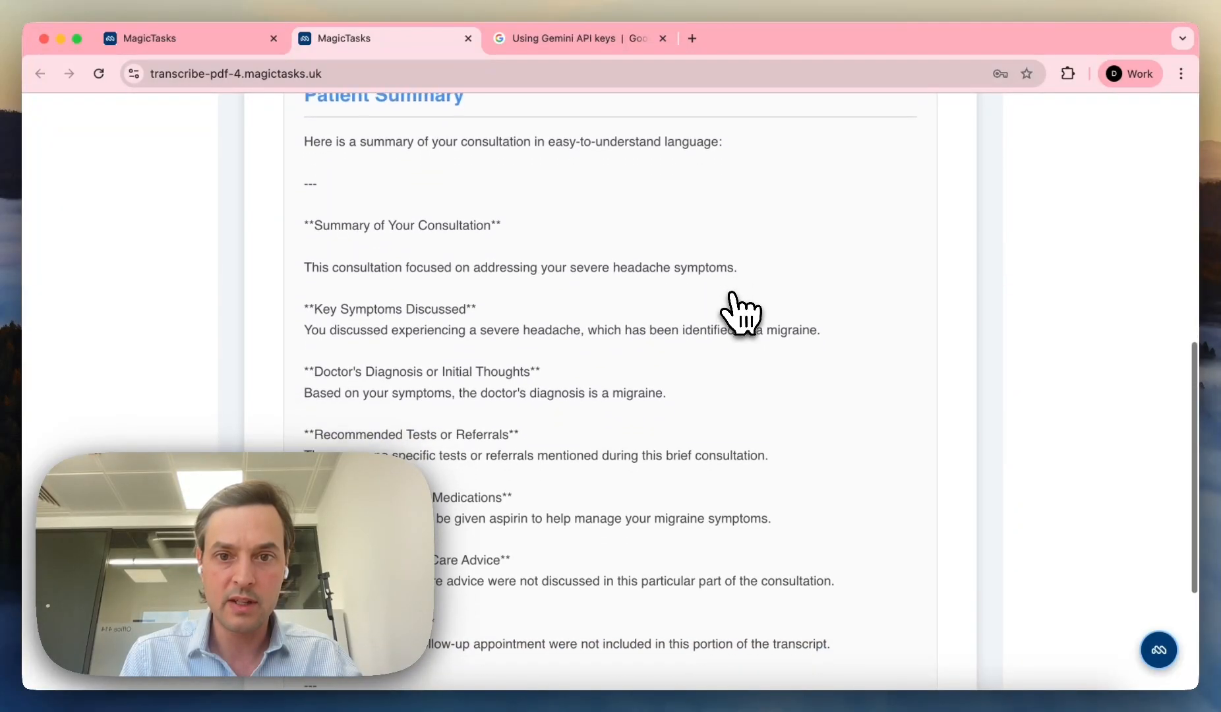
scroll(733, 294, down, 8)
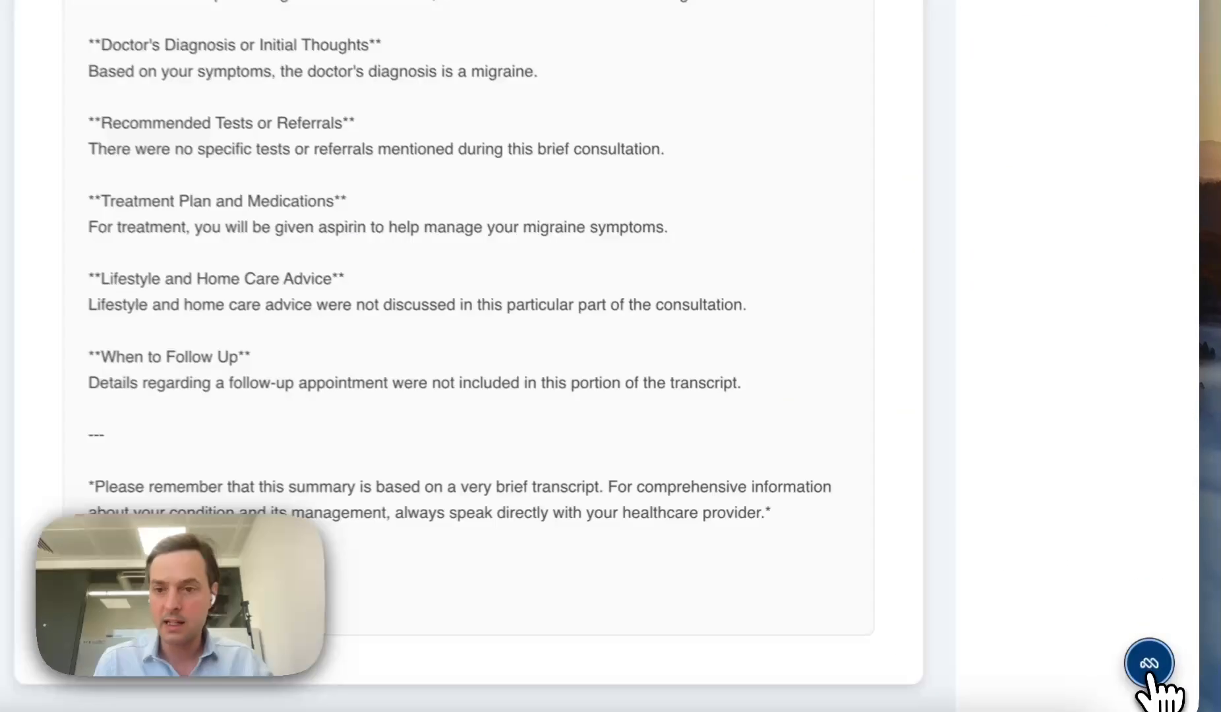
click(1148, 664)
Step: Change the model in generateSummary.js line 22 to gemini-2.5-pro, save, and close the editor
click(1150, 126)
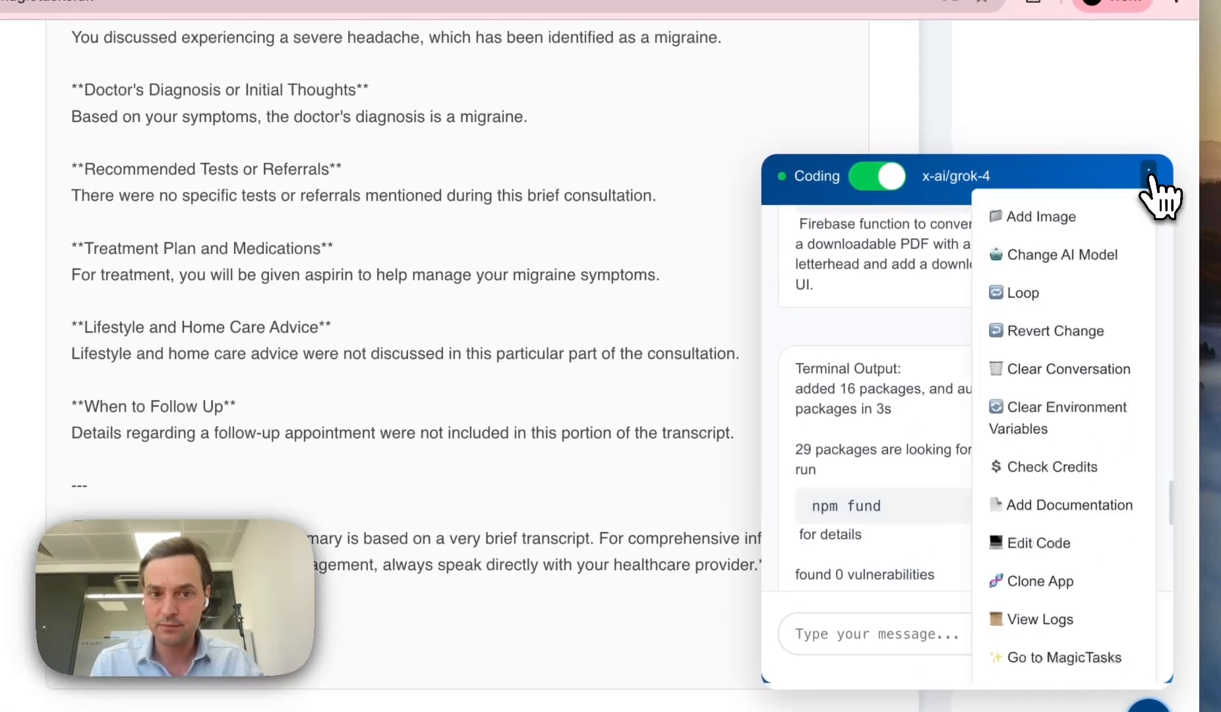
click(1052, 545)
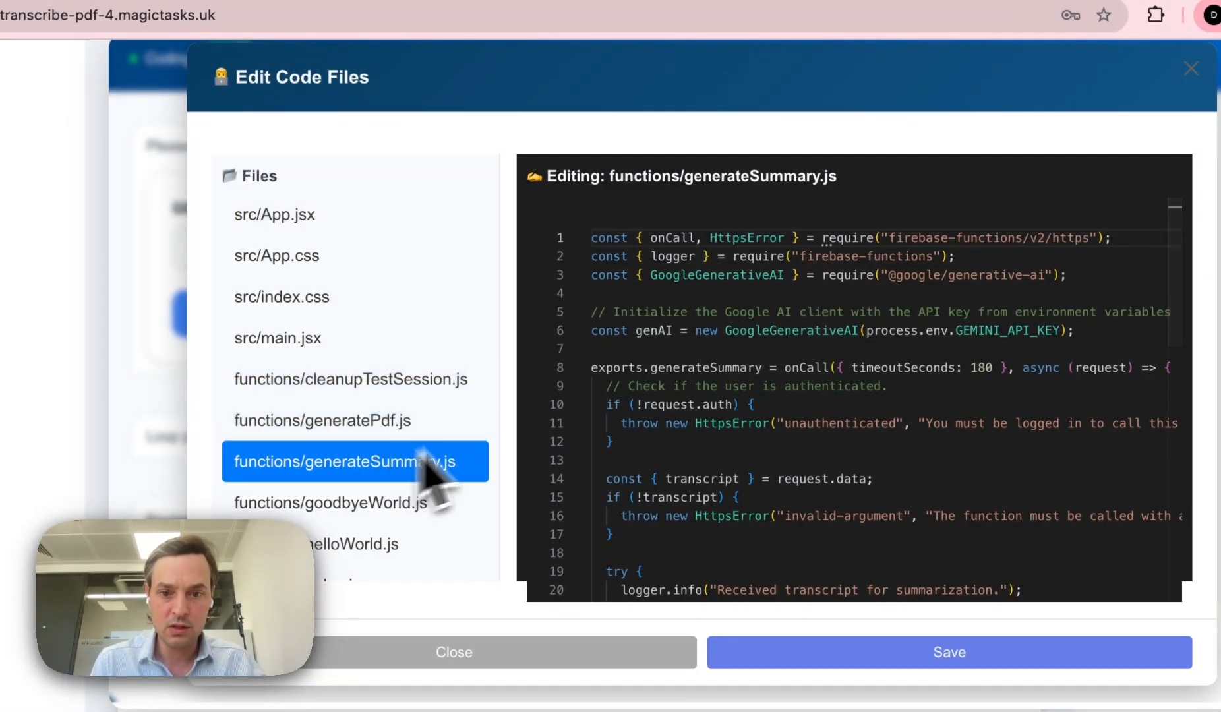
scroll(643, 379, down, 5)
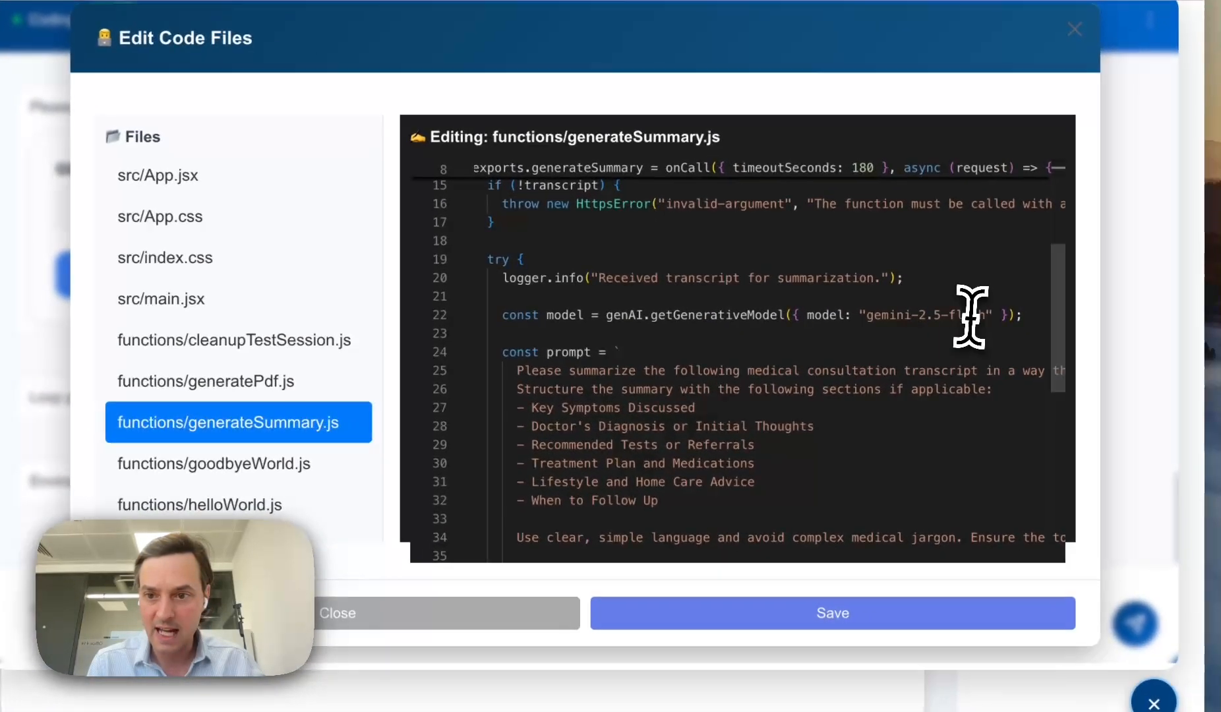
click(1098, 356)
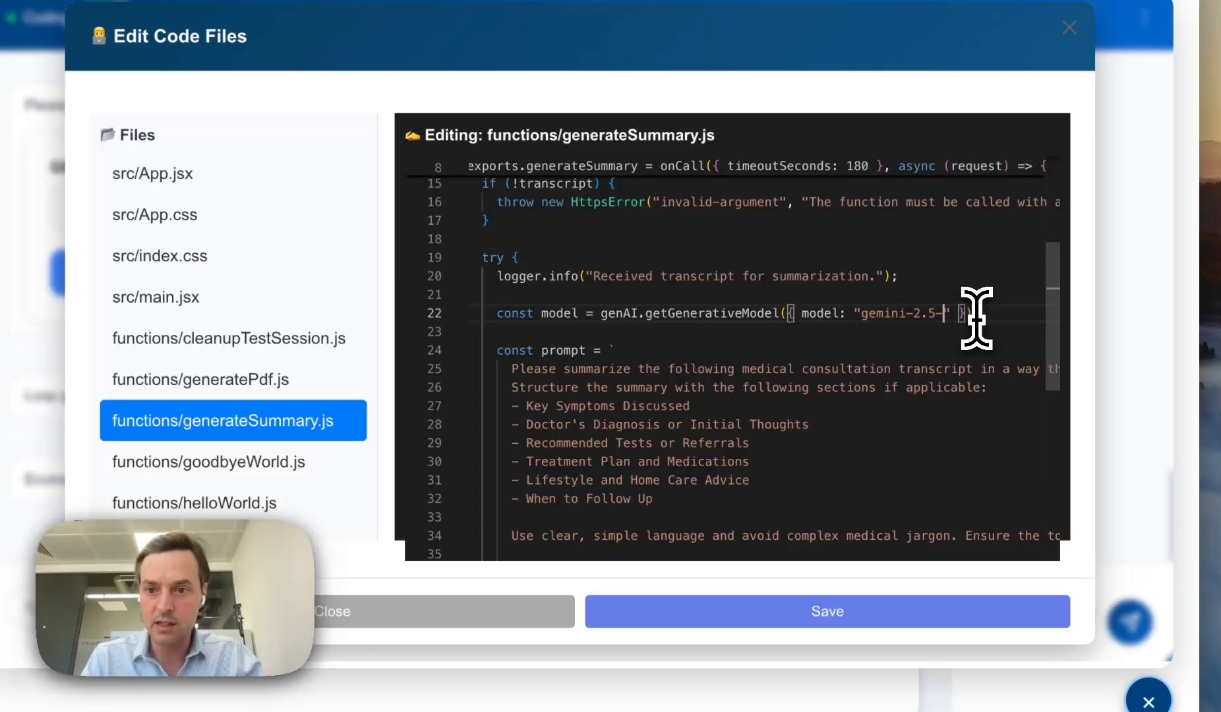
text(ro)
click(804, 620)
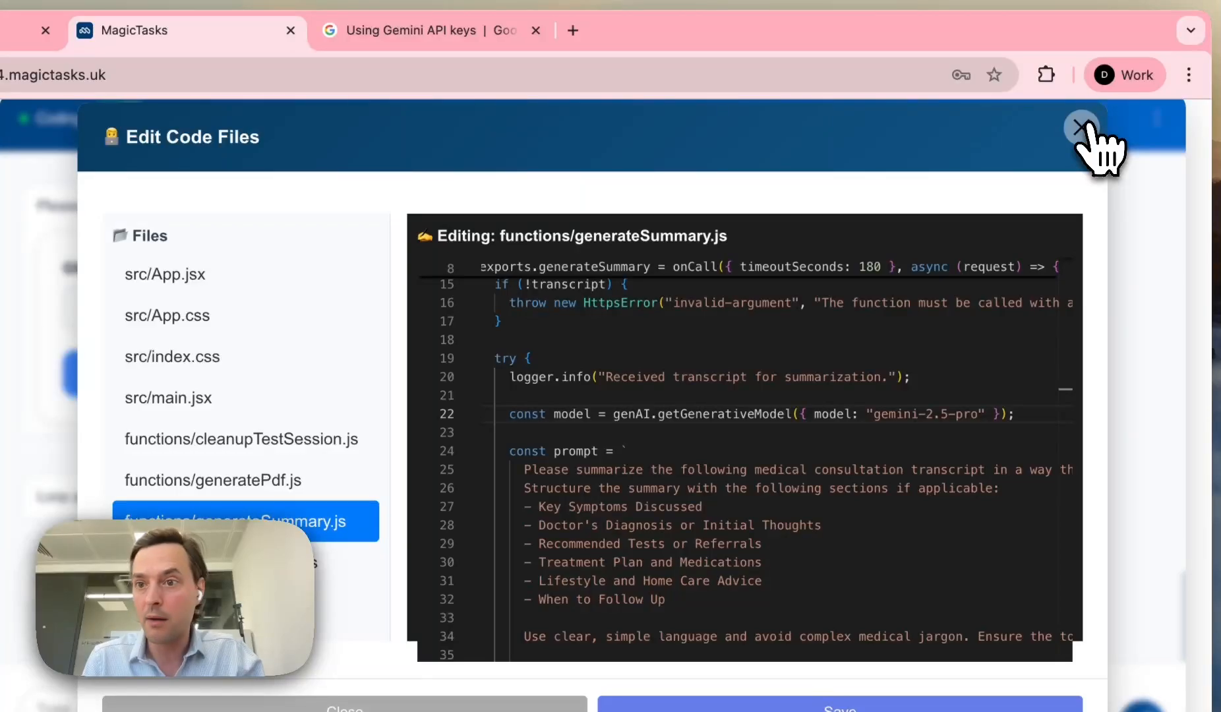
click(1081, 127)
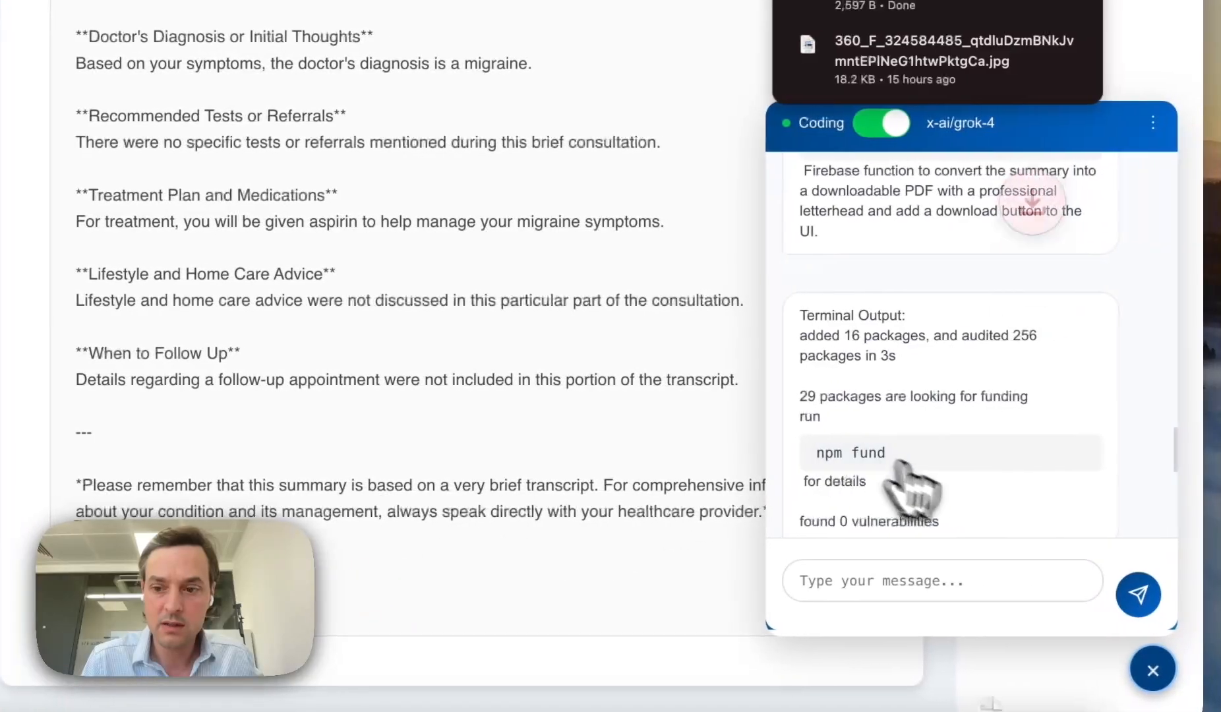
Step: Open Patient-Summary (2).pdf from Chrome downloads and scroll its Wellness Grove letterhead summary
click(1150, 672)
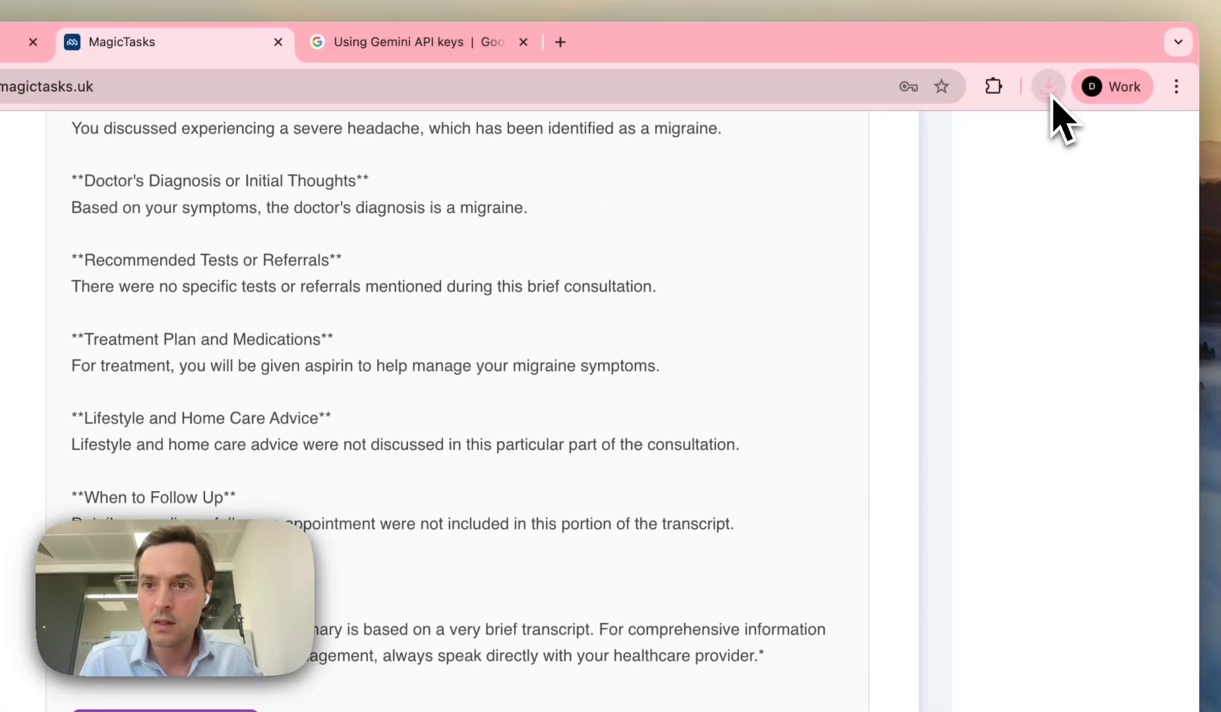
click(1048, 87)
click(850, 173)
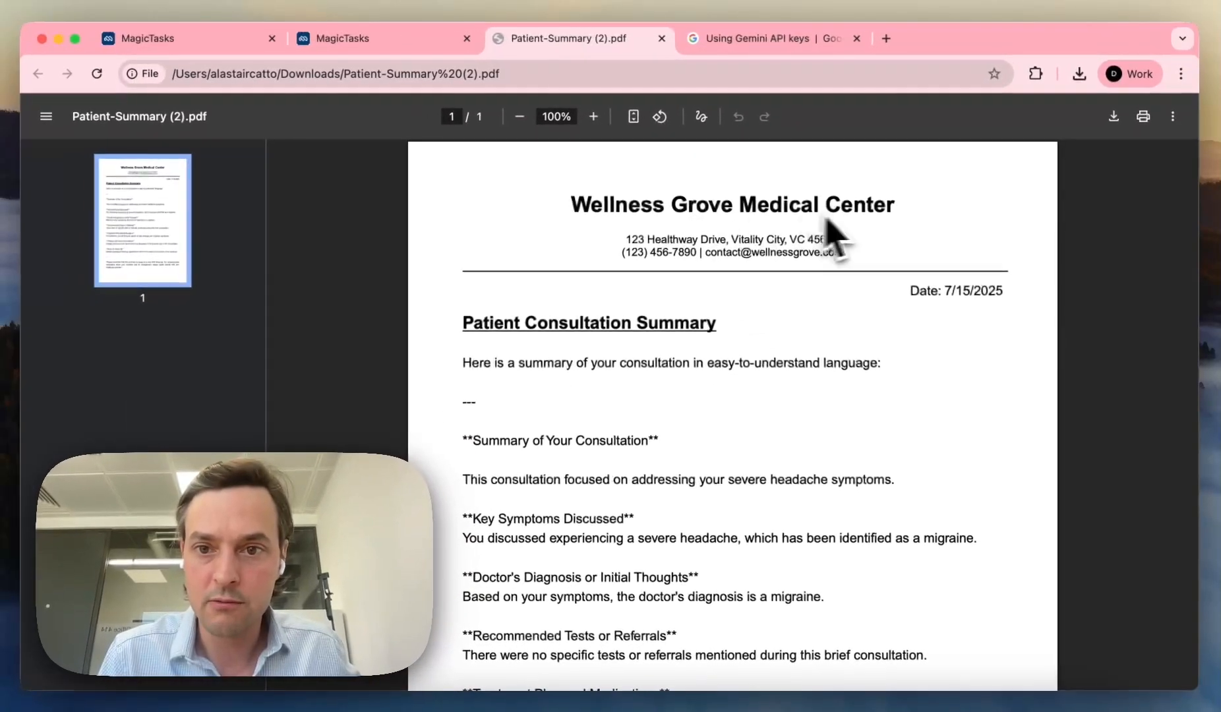
scroll(891, 240, down, 3)
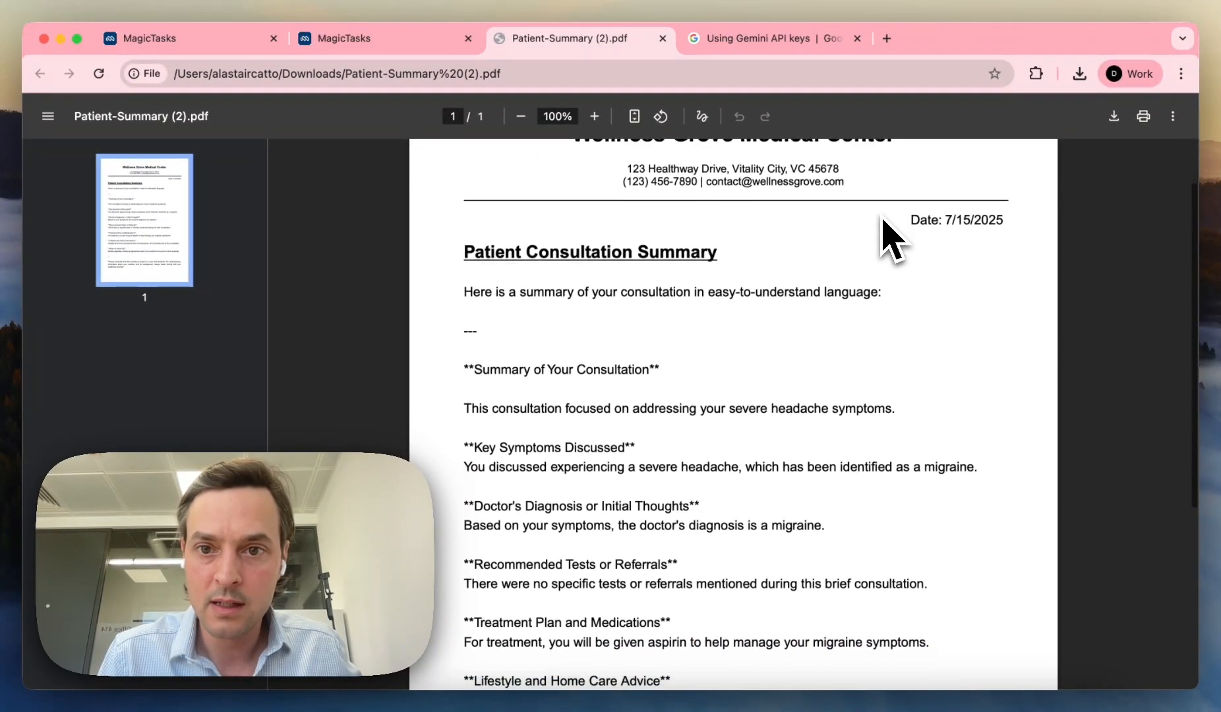
scroll(891, 241, down, 5)
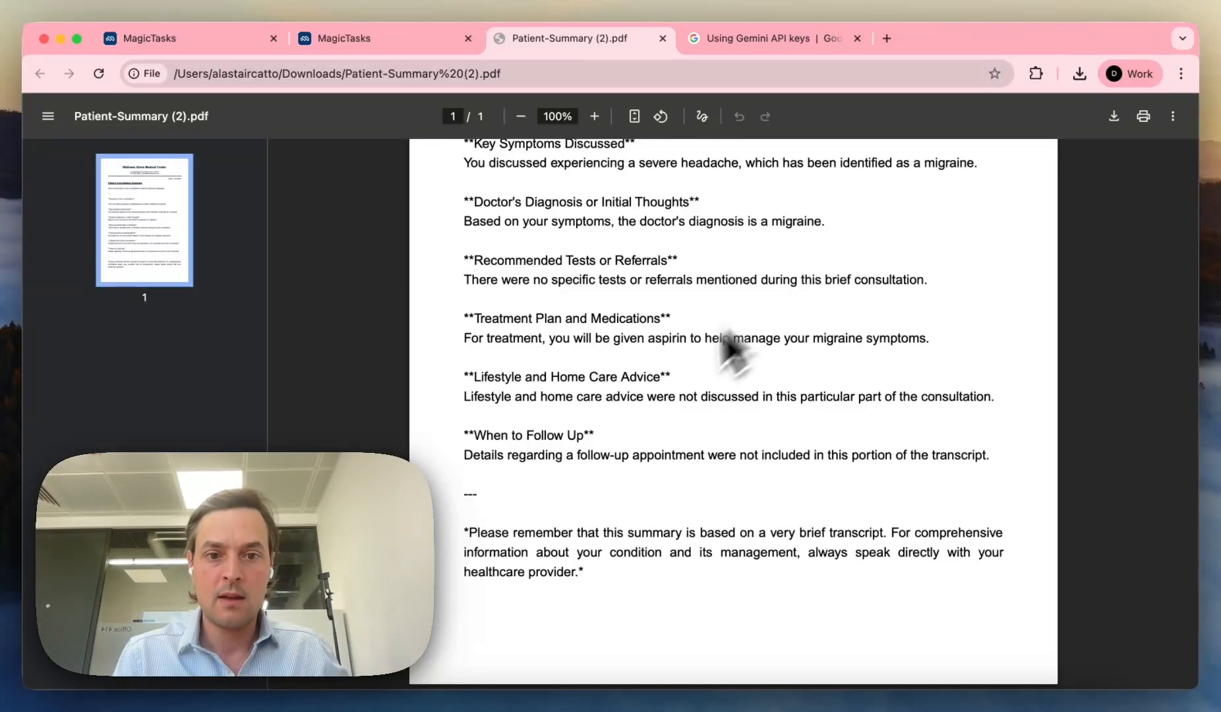
scroll(585, 552, up, 6)
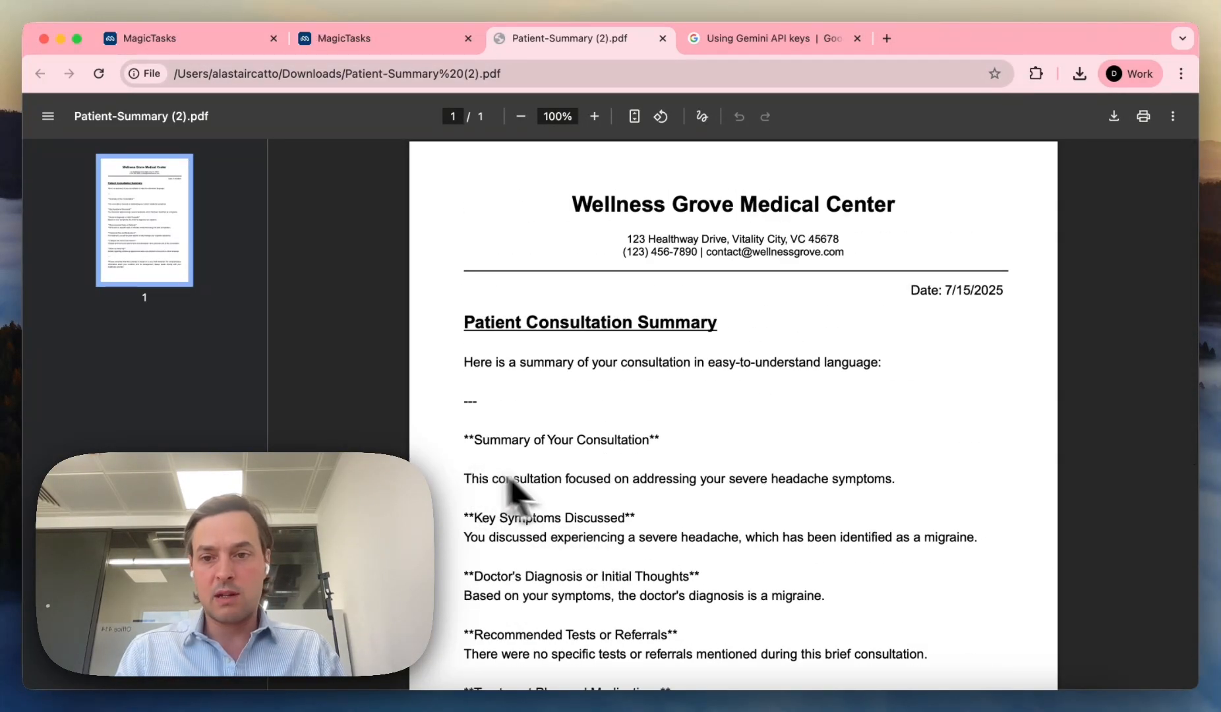
Step: Dismiss the app-ready notice and view My Applications, where transcribe-pdf-4 is RUNNING
click(399, 41)
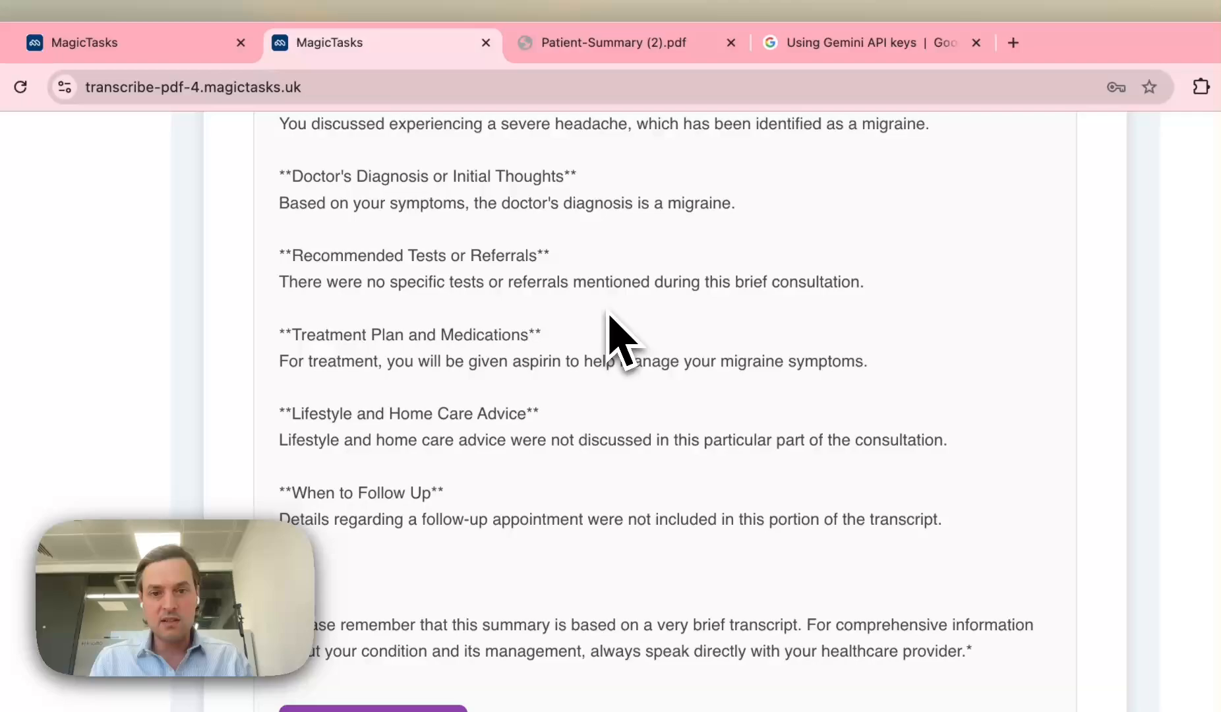
scroll(607, 333, up, 15)
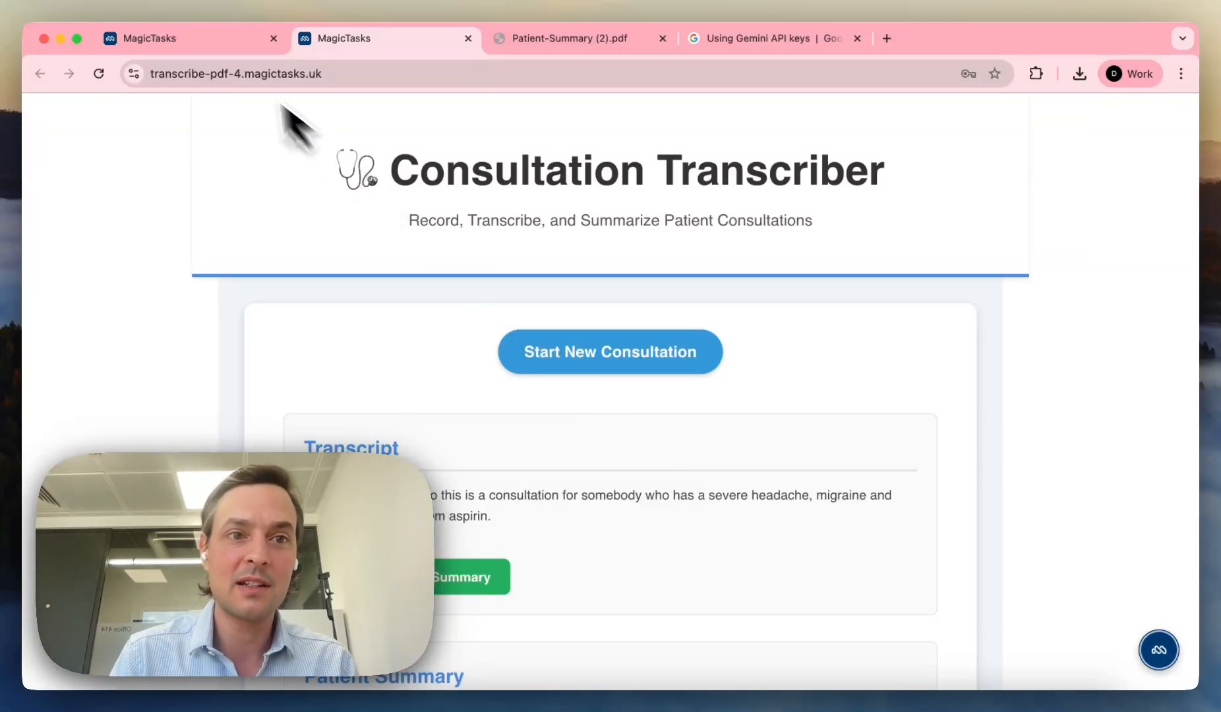
click(199, 38)
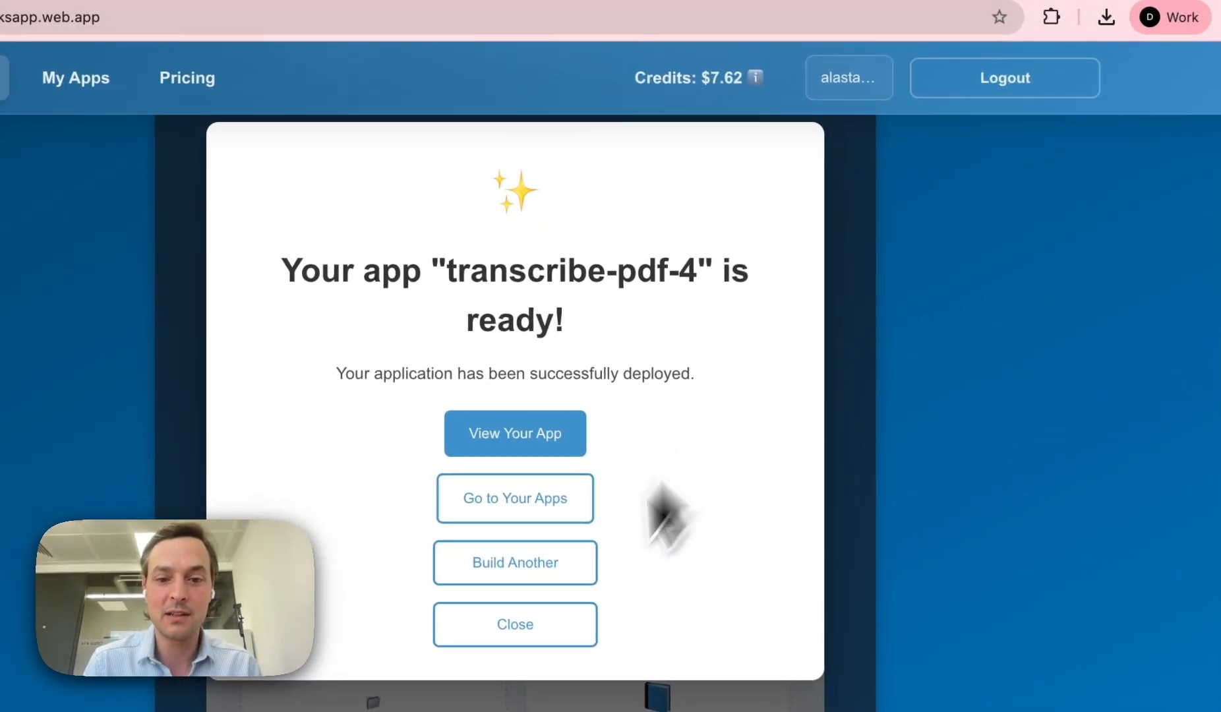
click(554, 624)
click(91, 97)
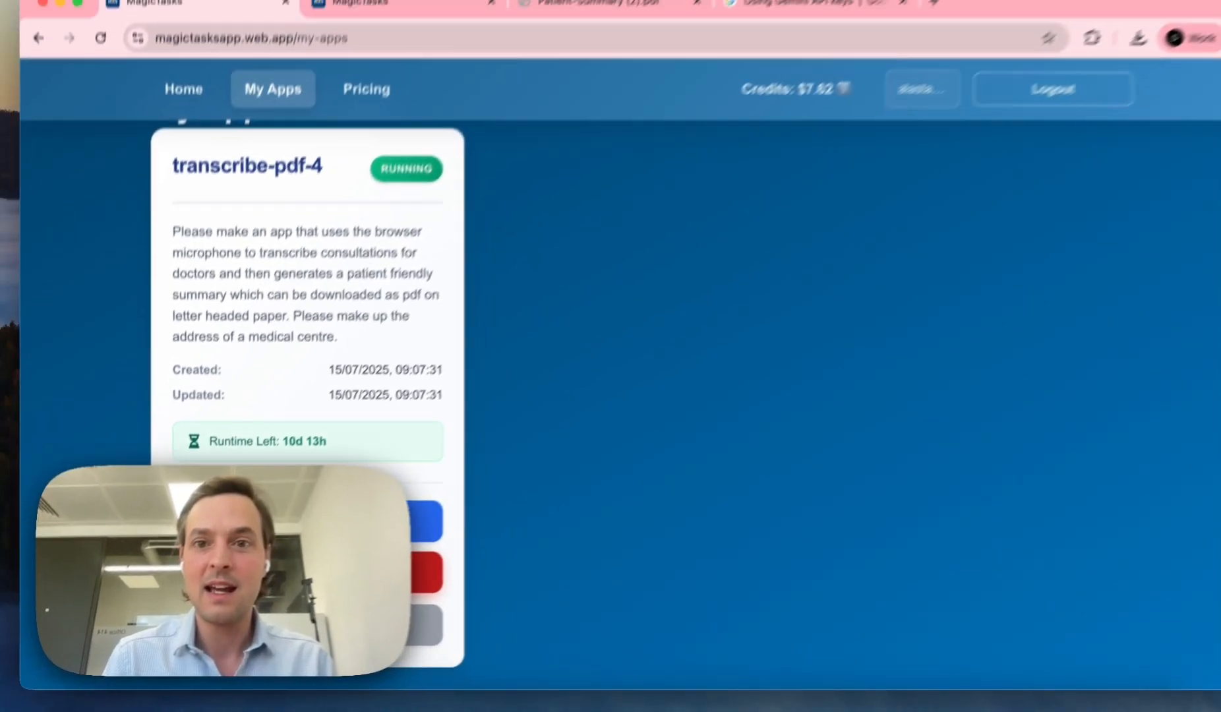
scroll(709, 436, up, 2)
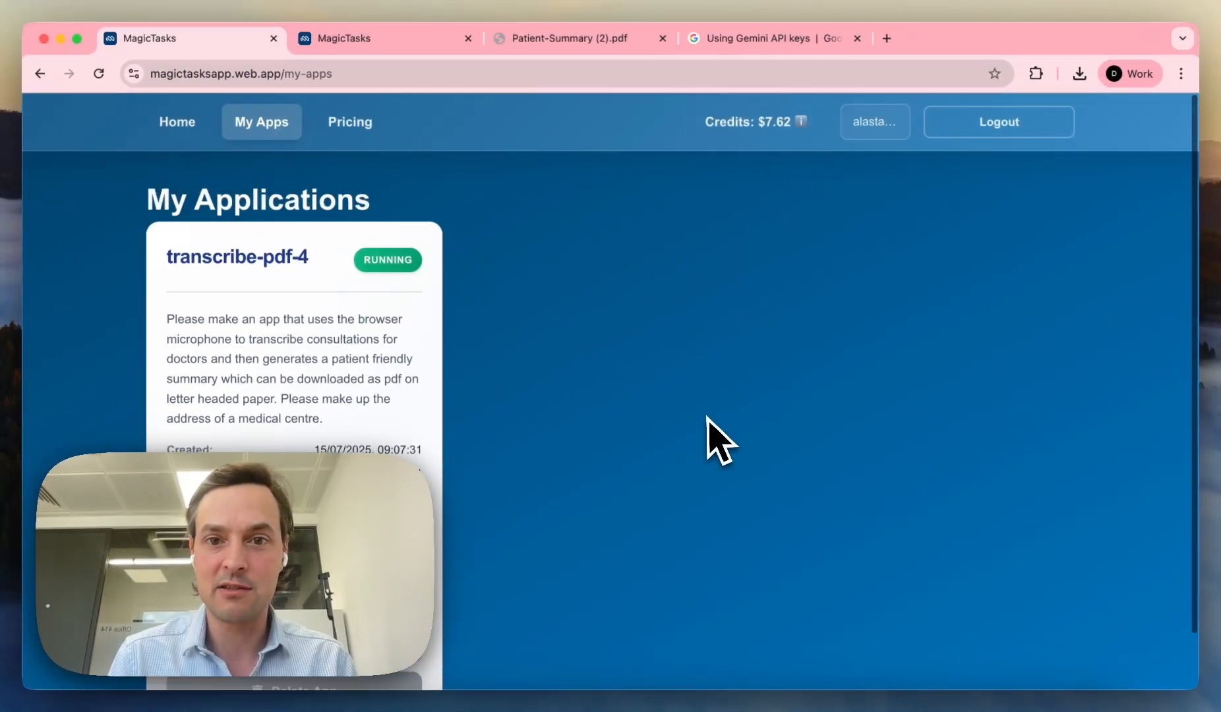